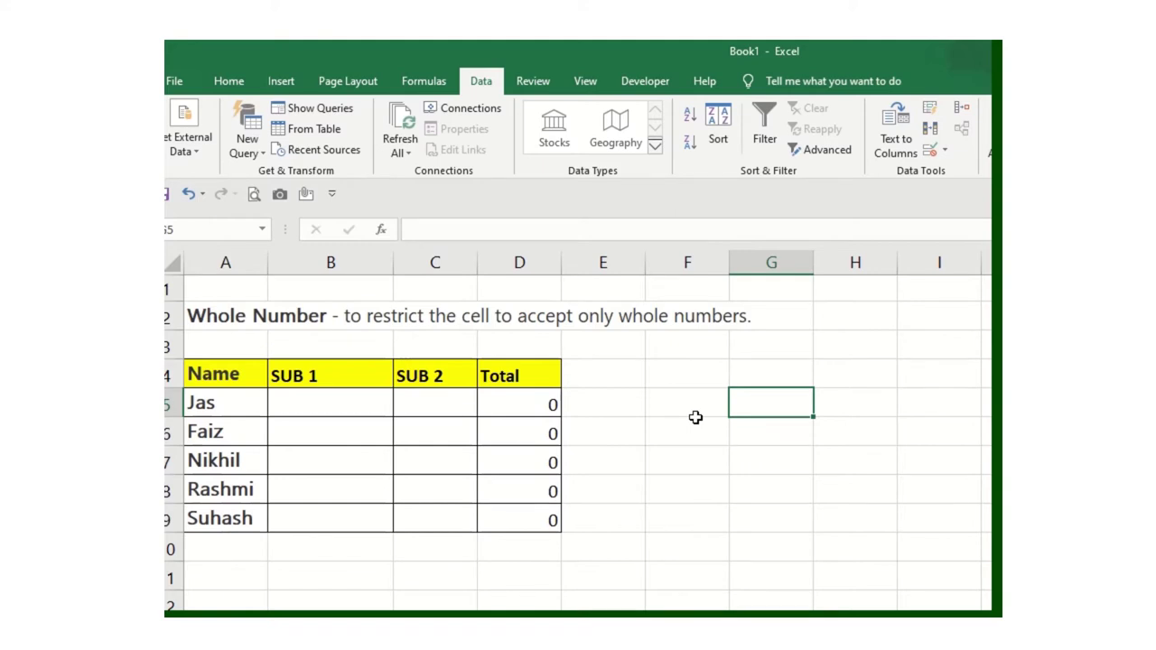
Look over the Allow choices in the Data Validation dialog, then close it unchanged.
{"action": "left_click", "coordinate": [659, 411]}
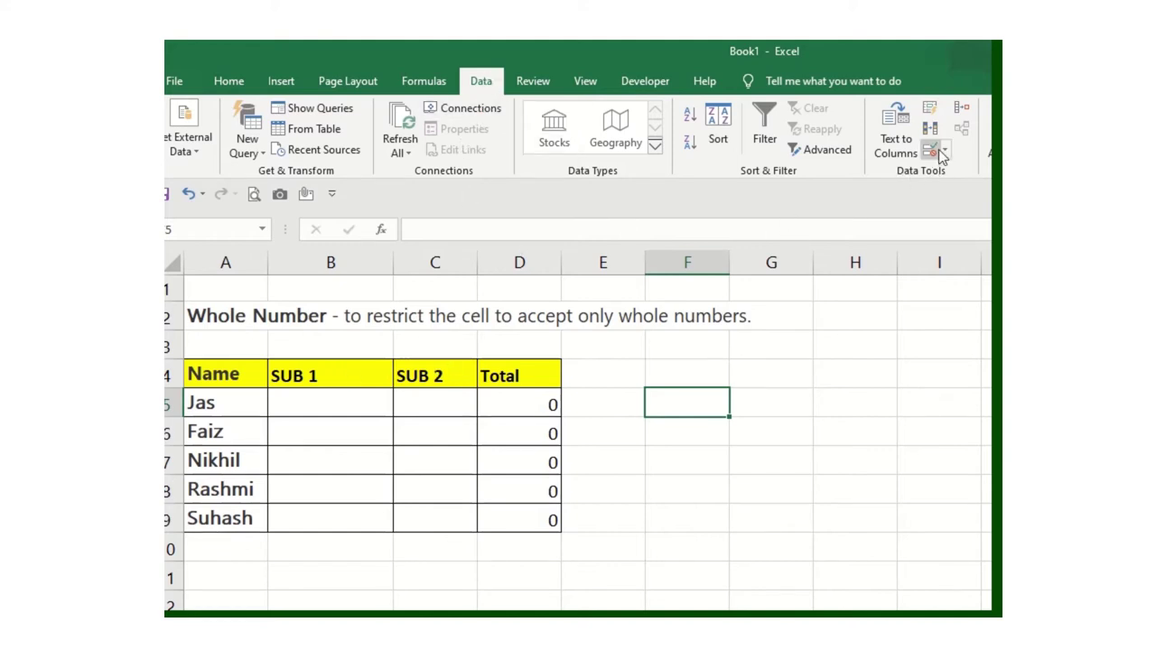
{"action": "left_click", "coordinate": [930, 150]}
{"action": "left_click", "coordinate": [400, 242]}
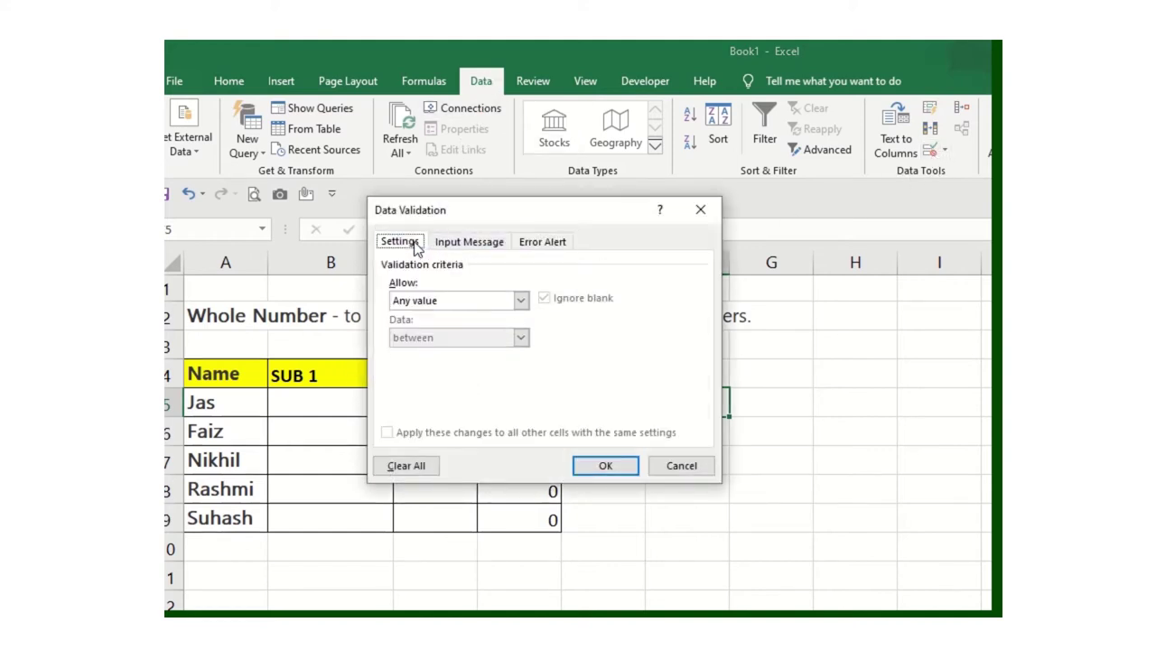
{"action": "left_click", "coordinate": [449, 302]}
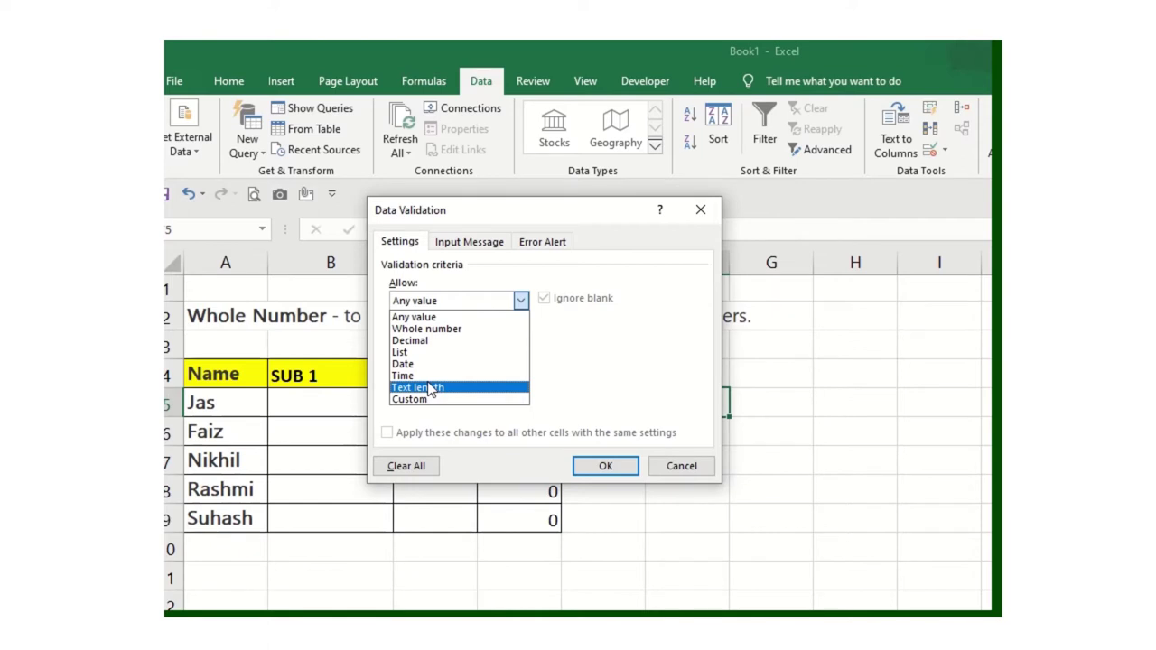
{"action": "left_click", "coordinate": [681, 466]}
{"action": "left_click", "coordinate": [681, 466]}
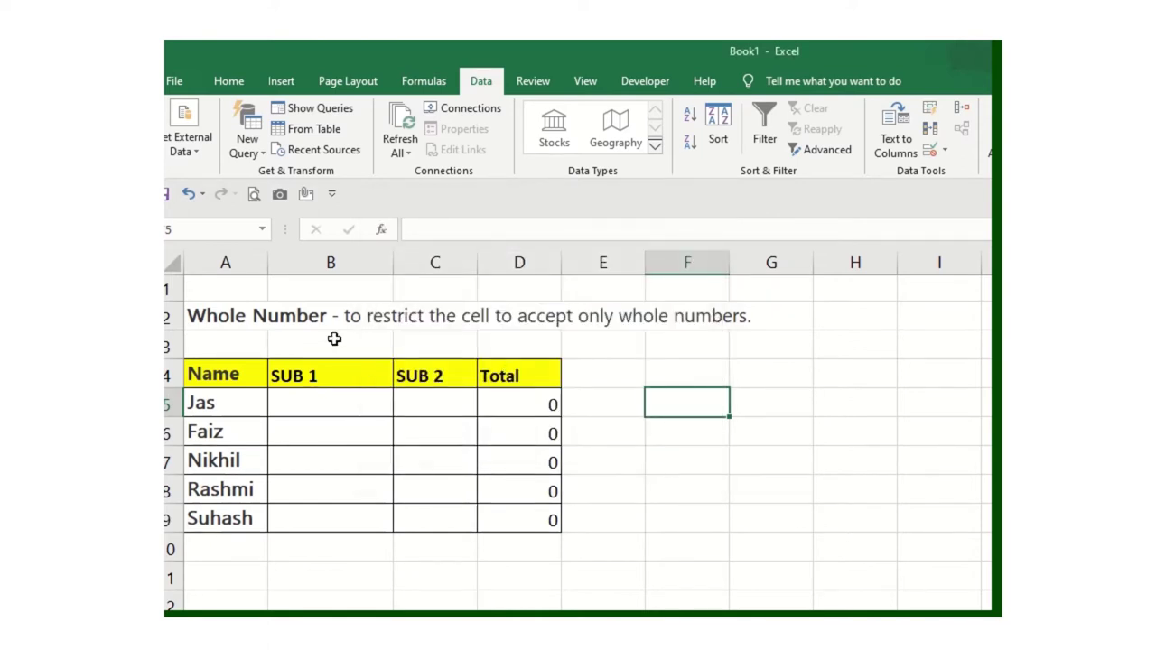
Select the SUB 1 and SUB 2 marks B5:C9 and return to the Data tab.
{"action": "left_click", "coordinate": [240, 317]}
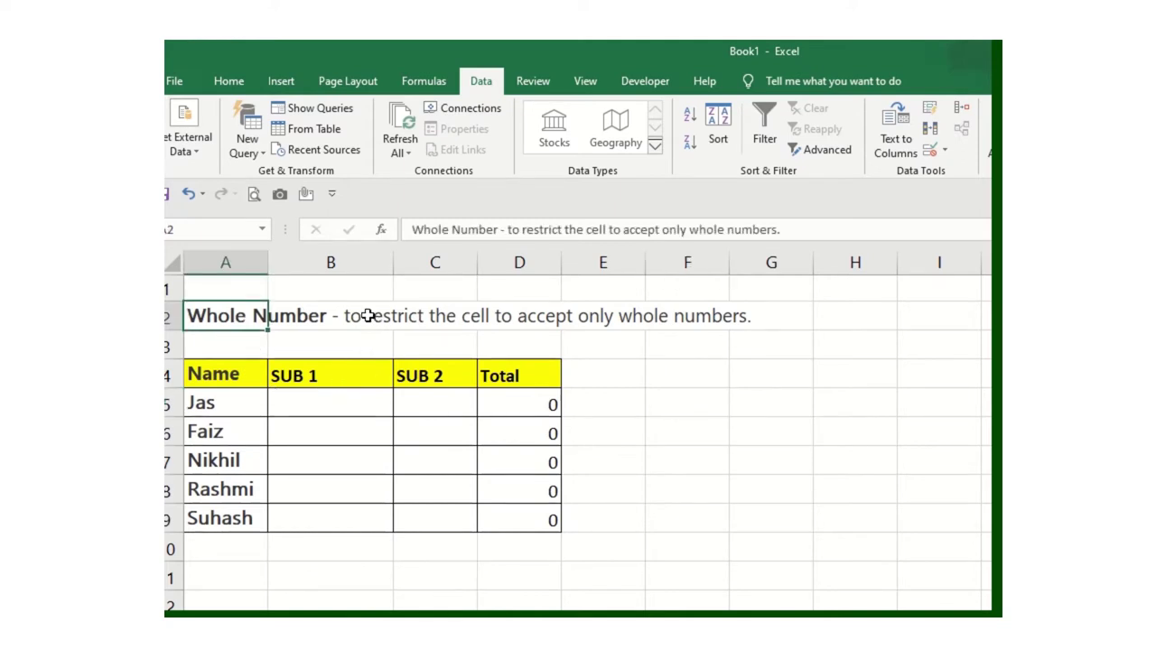
{"action": "left_click", "coordinate": [634, 392]}
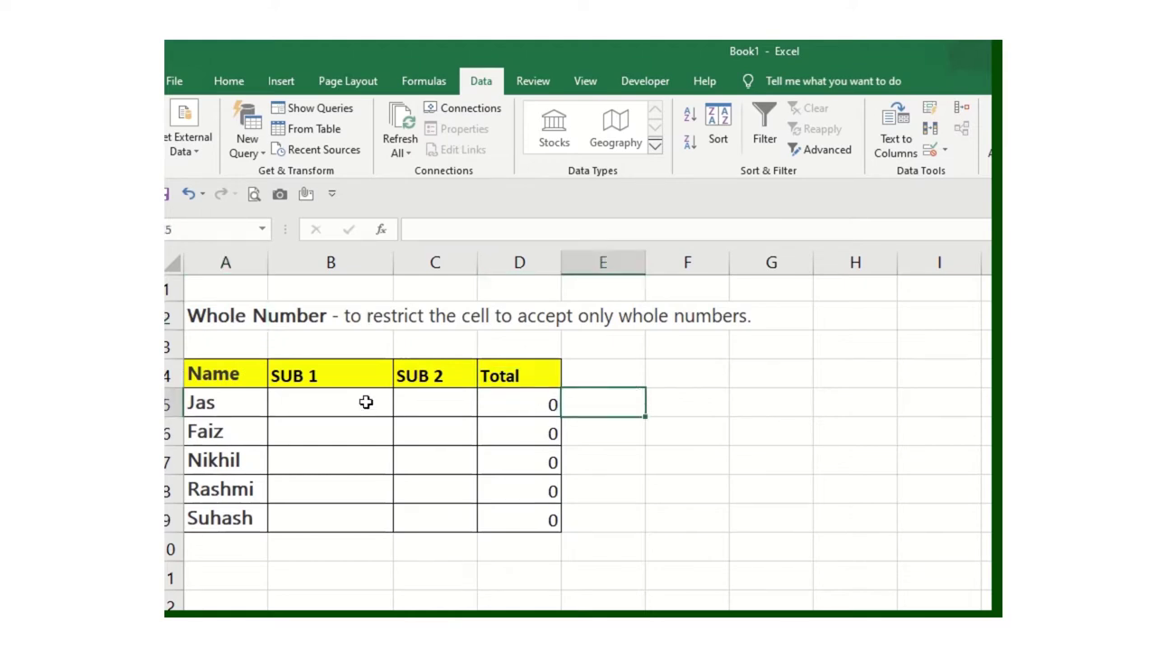
{"action": "left_click_drag", "start_coordinate": [365, 401], "coordinate": [427, 513]}
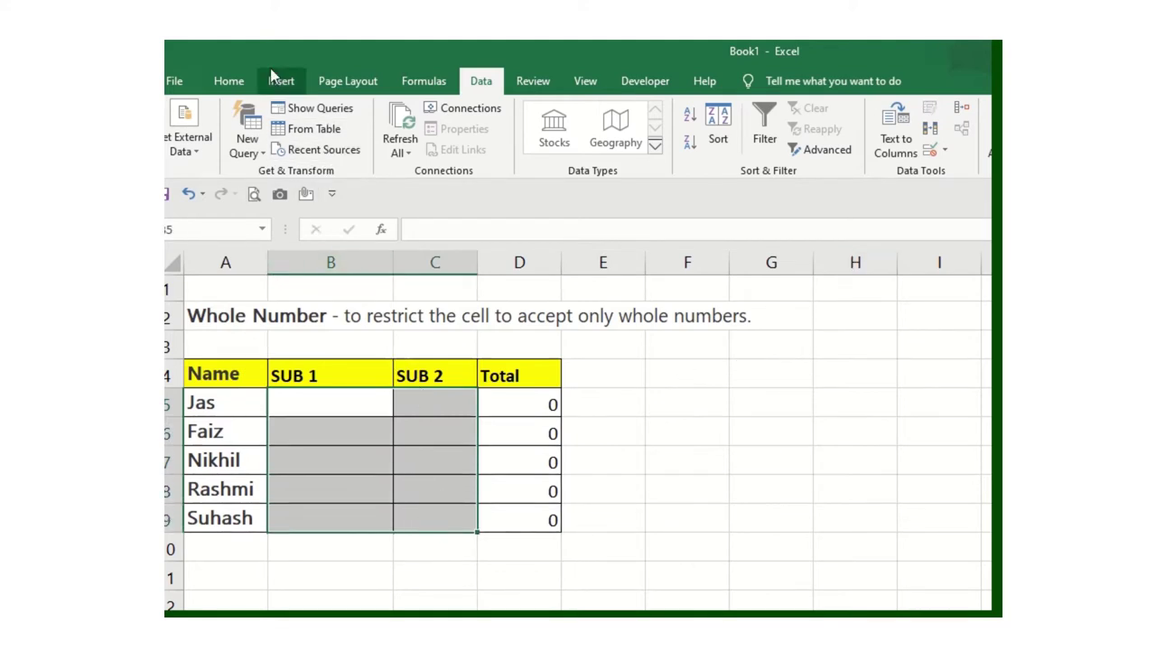
{"action": "left_click", "coordinate": [246, 84]}
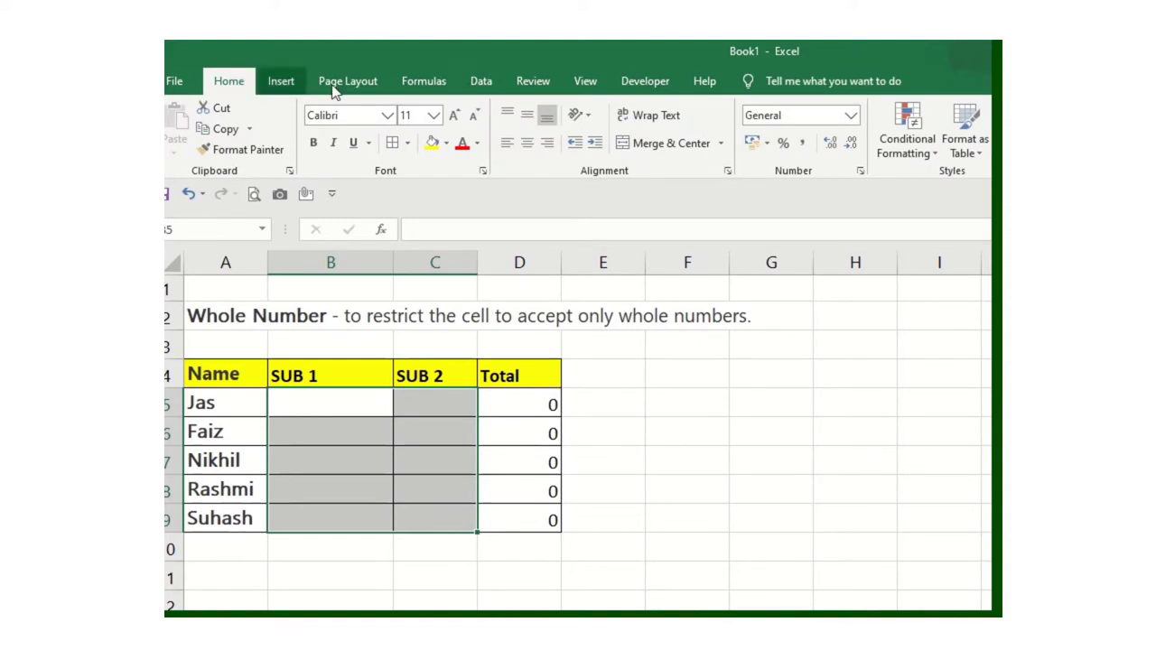
{"action": "left_click", "coordinate": [490, 81]}
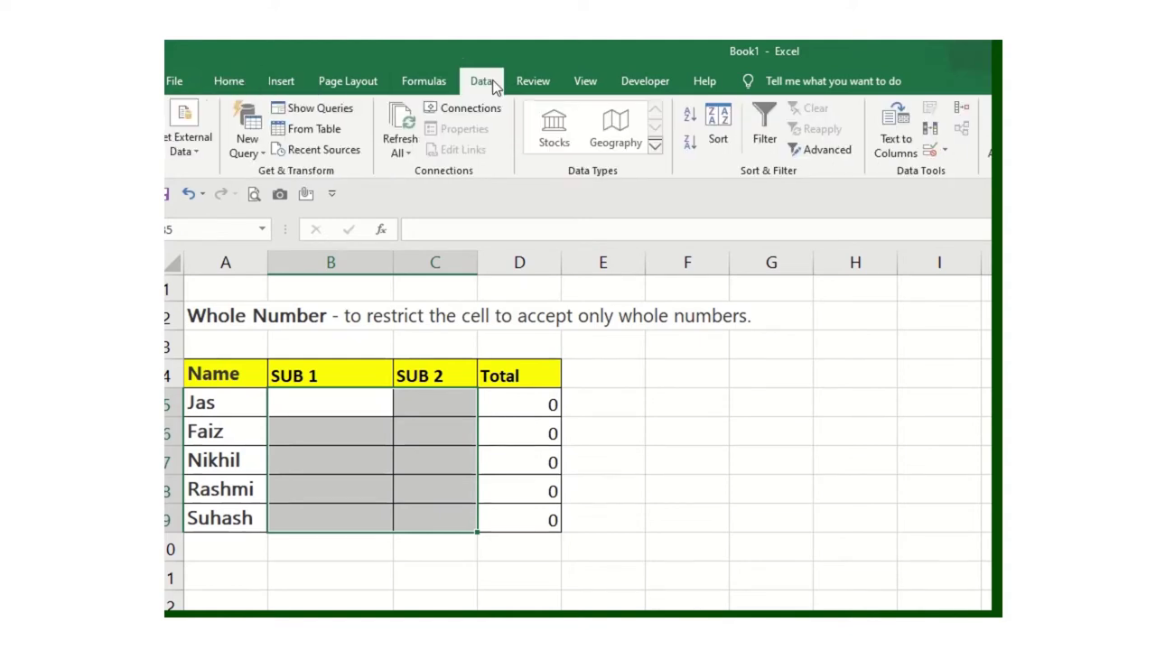
{"action": "left_click", "coordinate": [935, 155]}
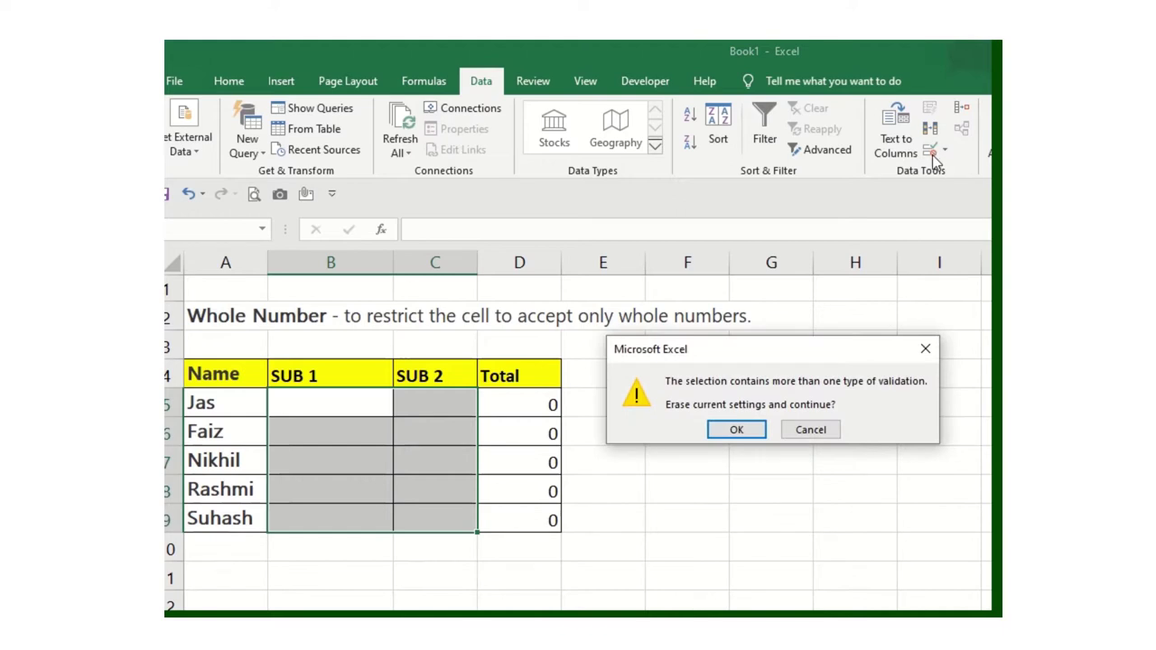
{"action": "left_click", "coordinate": [746, 430]}
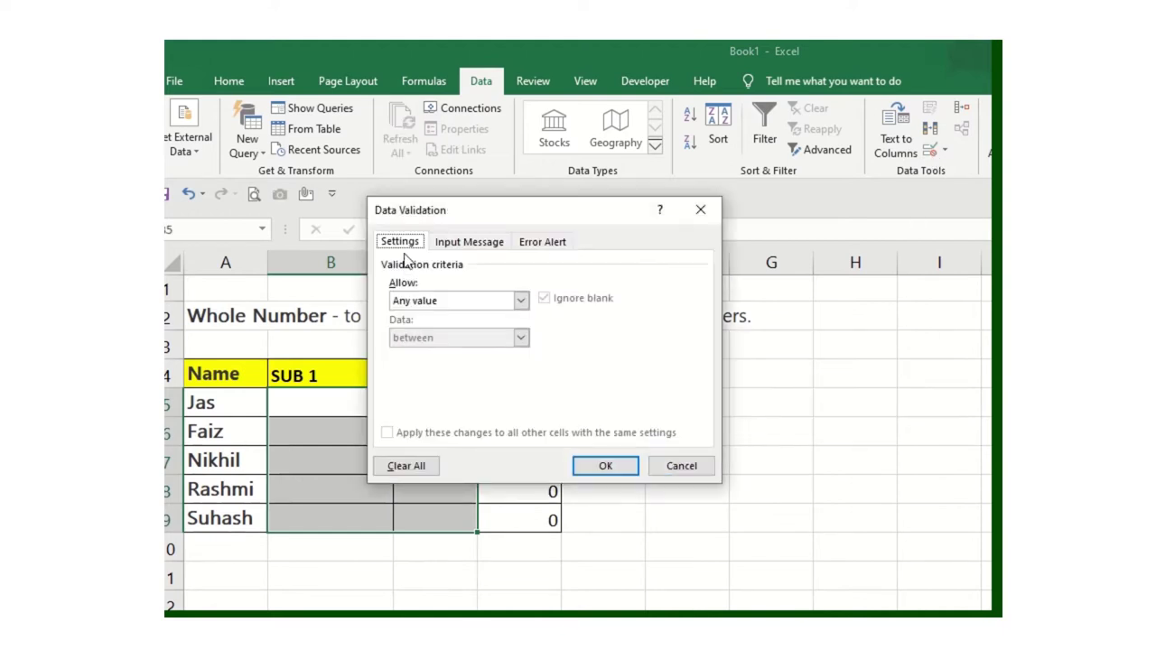
{"action": "left_click", "coordinate": [424, 303]}
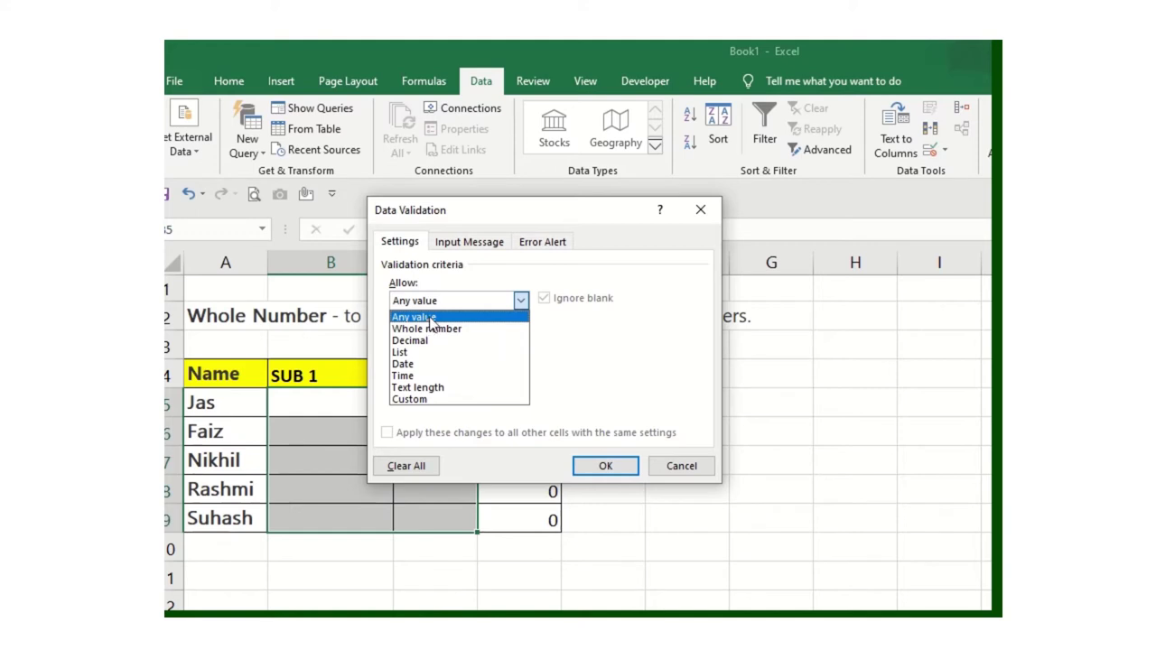
{"action": "left_click", "coordinate": [679, 469]}
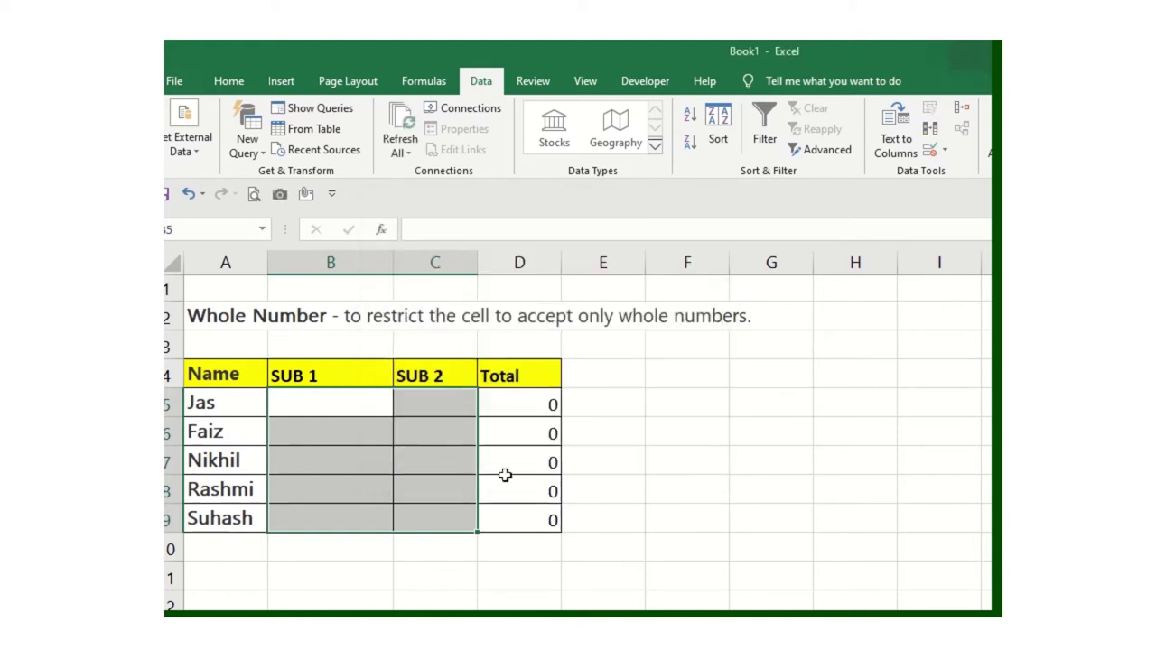
{"action": "left_click", "coordinate": [609, 432]}
{"action": "mouse_move", "coordinate": [241, 386]}
{"action": "left_mouse_down"}
{"action": "mouse_move", "coordinate": [346, 491]}
{"action": "mouse_move", "coordinate": [502, 524]}
{"action": "left_mouse_up"}
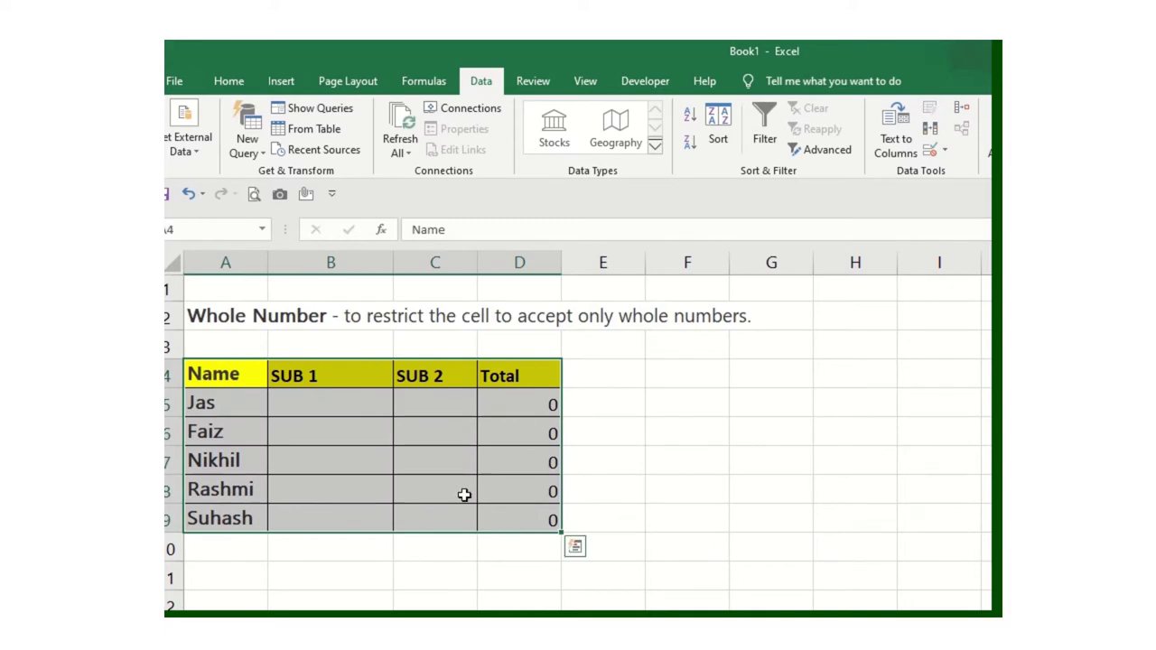
{"action": "left_click", "coordinate": [481, 486]}
{"action": "mouse_move", "coordinate": [310, 400]}
{"action": "left_mouse_down"}
{"action": "mouse_move", "coordinate": [413, 534]}
{"action": "mouse_move", "coordinate": [423, 516]}
{"action": "mouse_move", "coordinate": [412, 509]}
{"action": "left_mouse_up"}
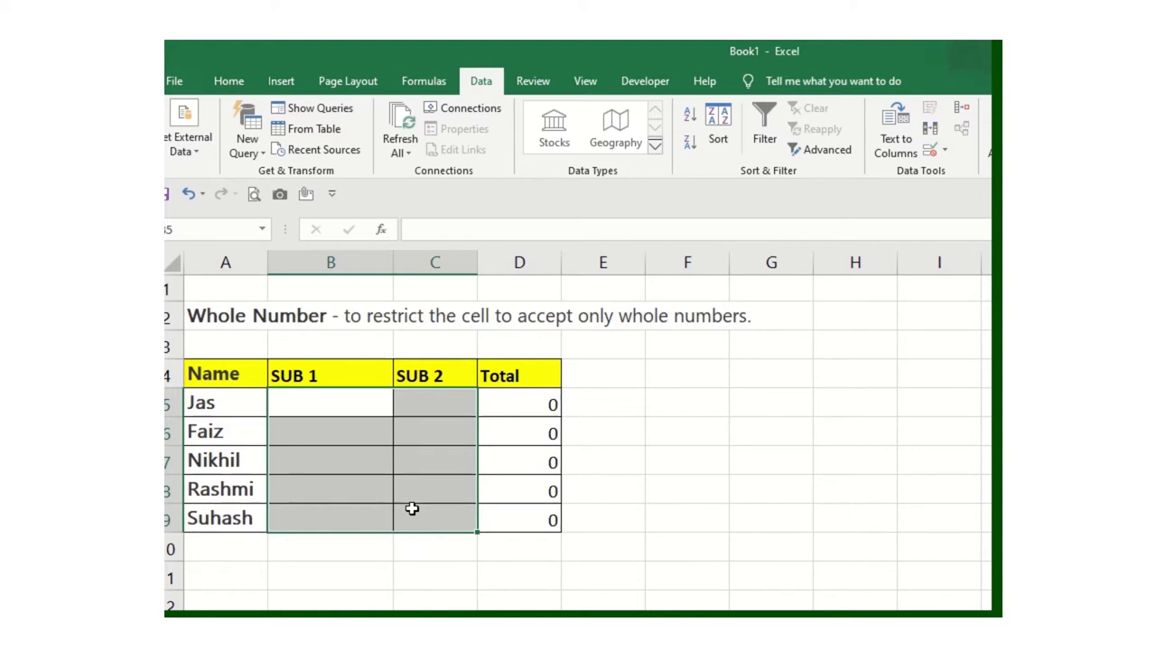
{"action": "left_click", "coordinate": [383, 418]}
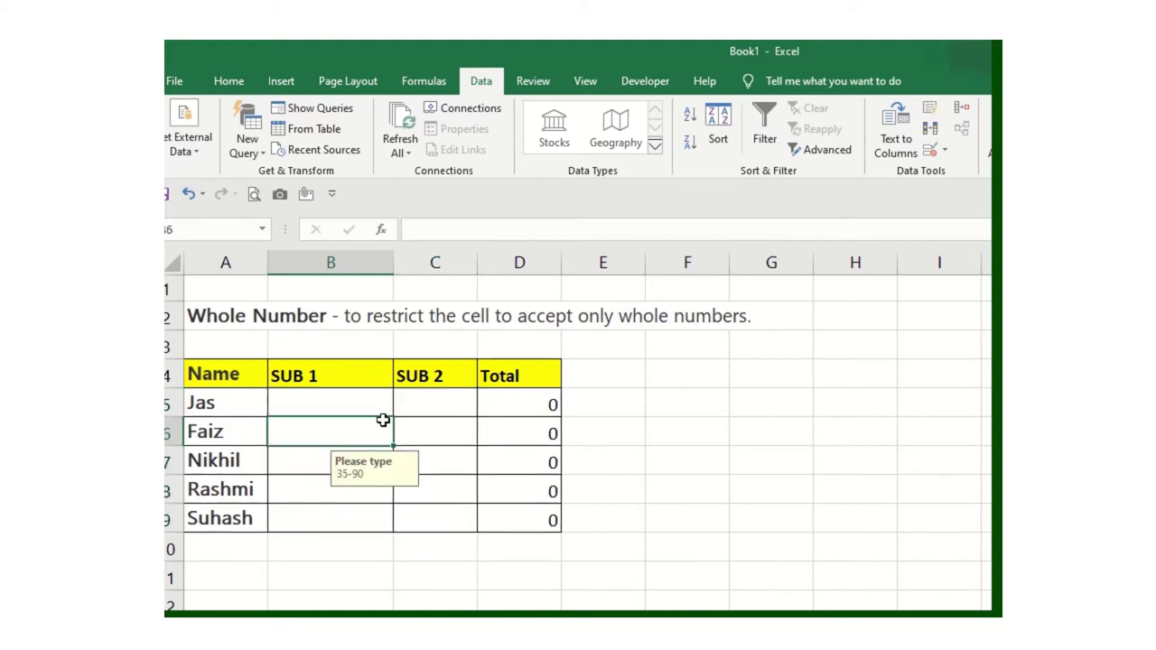
{"action": "left_click", "coordinate": [352, 403]}
{"action": "left_click_drag", "start_coordinate": [346, 403], "coordinate": [408, 509]}
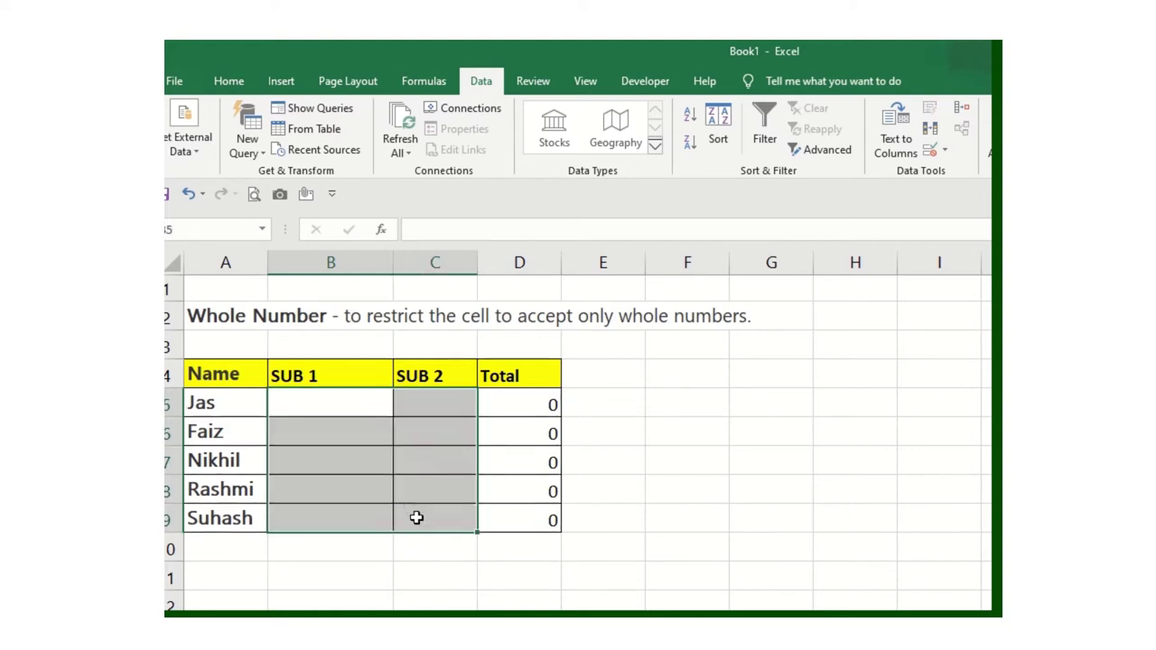
Add a Data Validation rule allowing only whole numbers between 35 and 80 in B5:C9.
{"action": "left_click", "coordinate": [932, 153]}
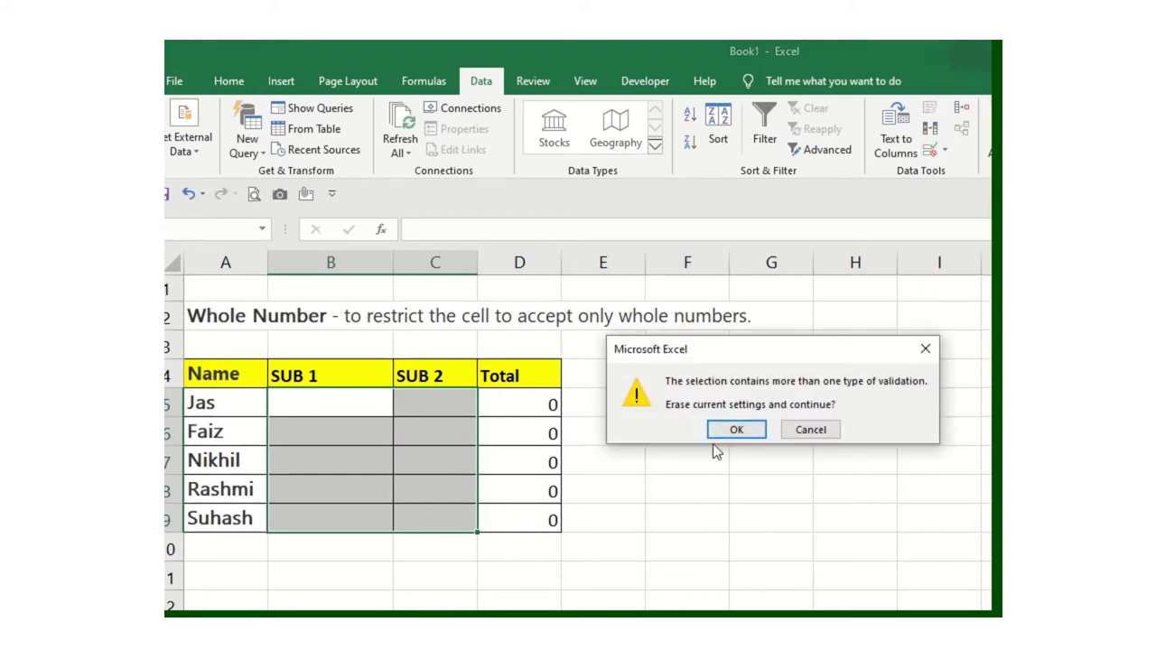
{"action": "left_click", "coordinate": [731, 430]}
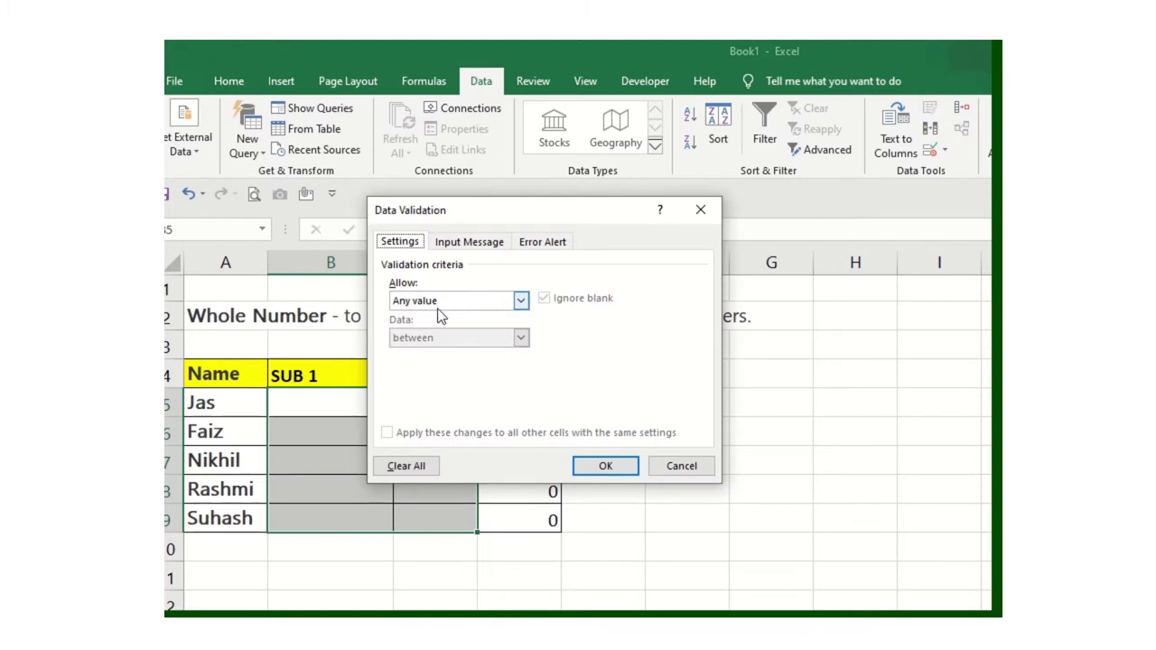
{"action": "left_click", "coordinate": [439, 305]}
{"action": "left_click", "coordinate": [443, 336]}
{"action": "left_click", "coordinate": [443, 305]}
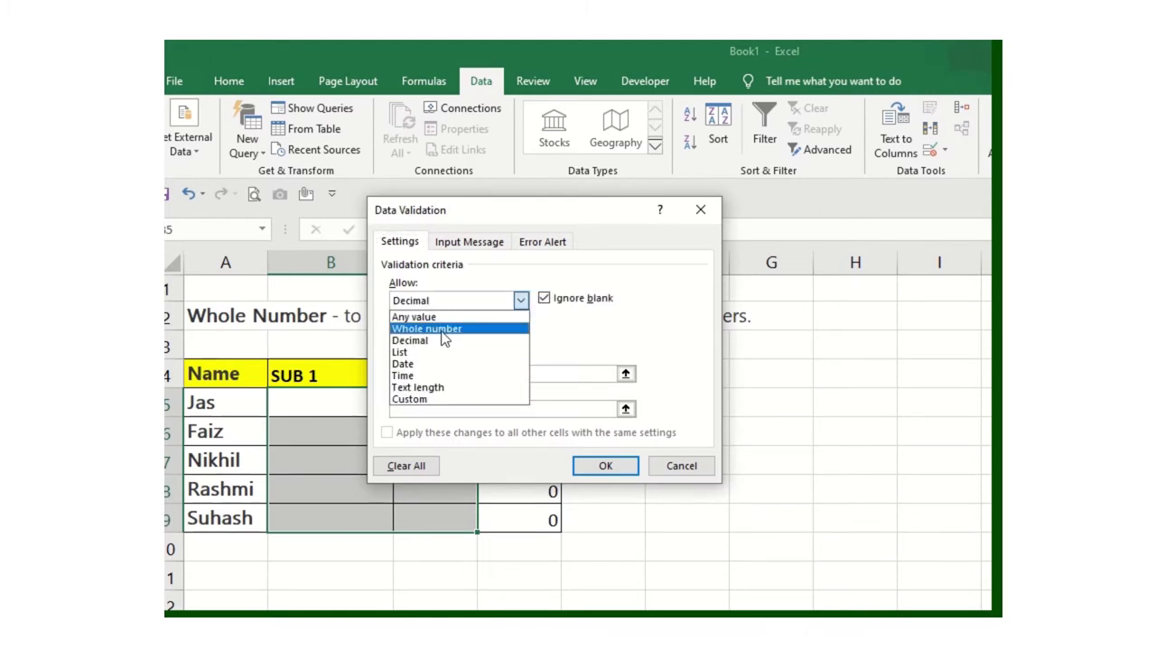
{"action": "left_click", "coordinate": [425, 330]}
{"action": "mouse_move", "coordinate": [496, 214]}
{"action": "left_mouse_down"}
{"action": "mouse_move", "coordinate": [812, 323]}
{"action": "mouse_move", "coordinate": [761, 277]}
{"action": "mouse_move", "coordinate": [542, 271]}
{"action": "left_mouse_up"}
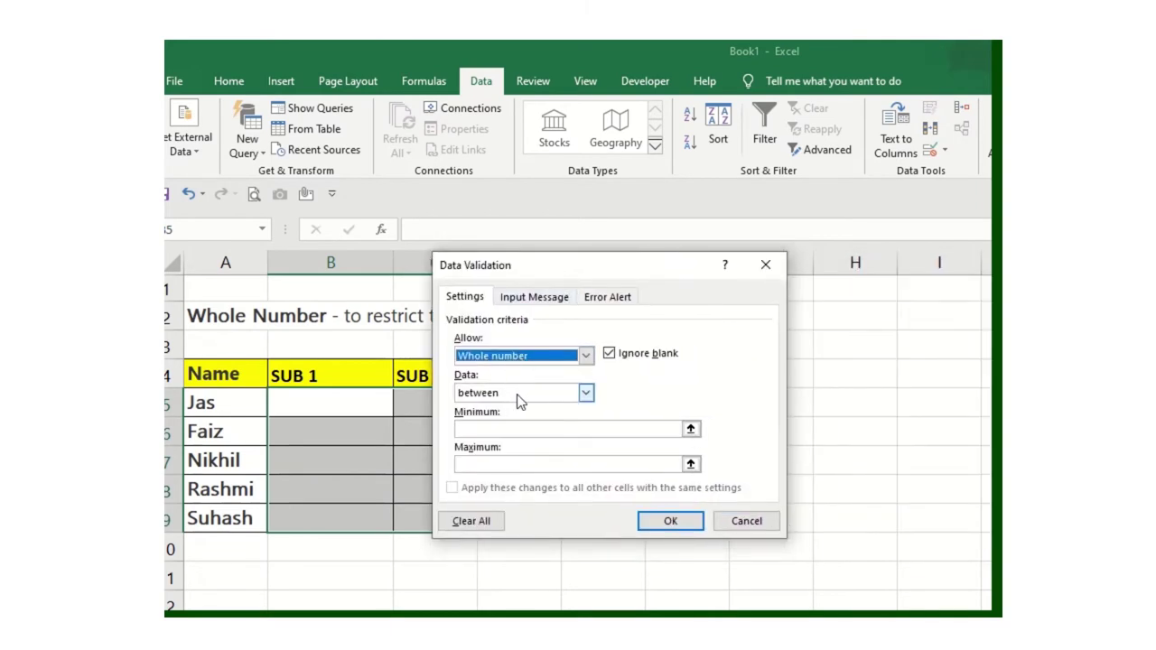
{"action": "left_click", "coordinate": [517, 395]}
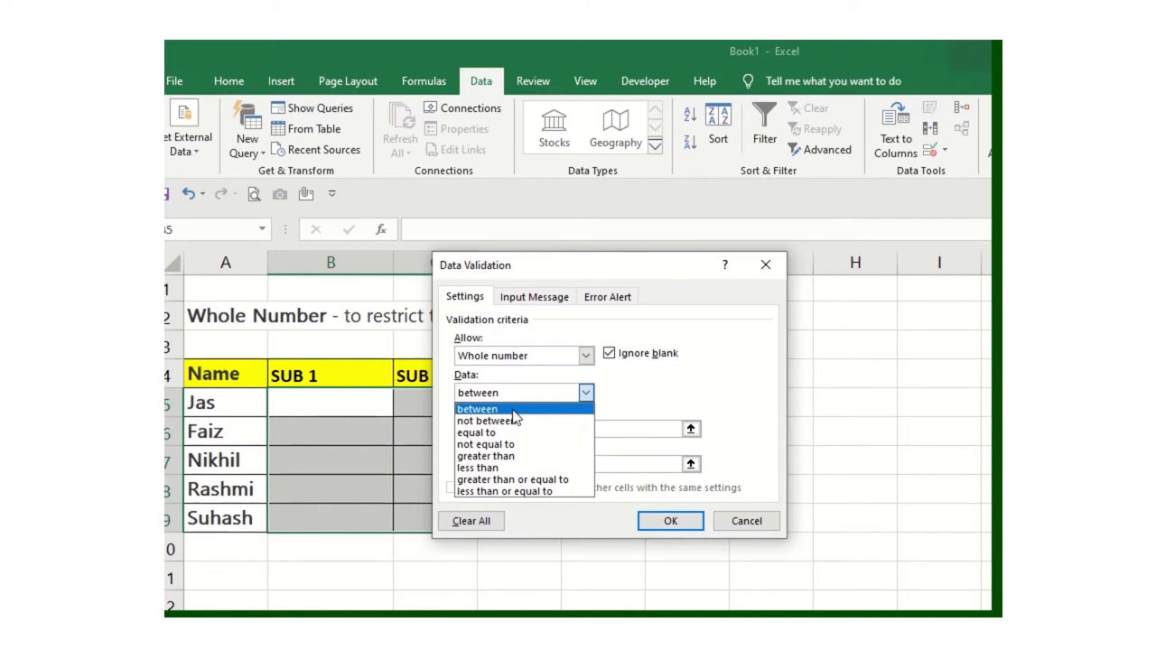
{"action": "left_click", "coordinate": [513, 412]}
{"action": "left_click", "coordinate": [498, 424]}
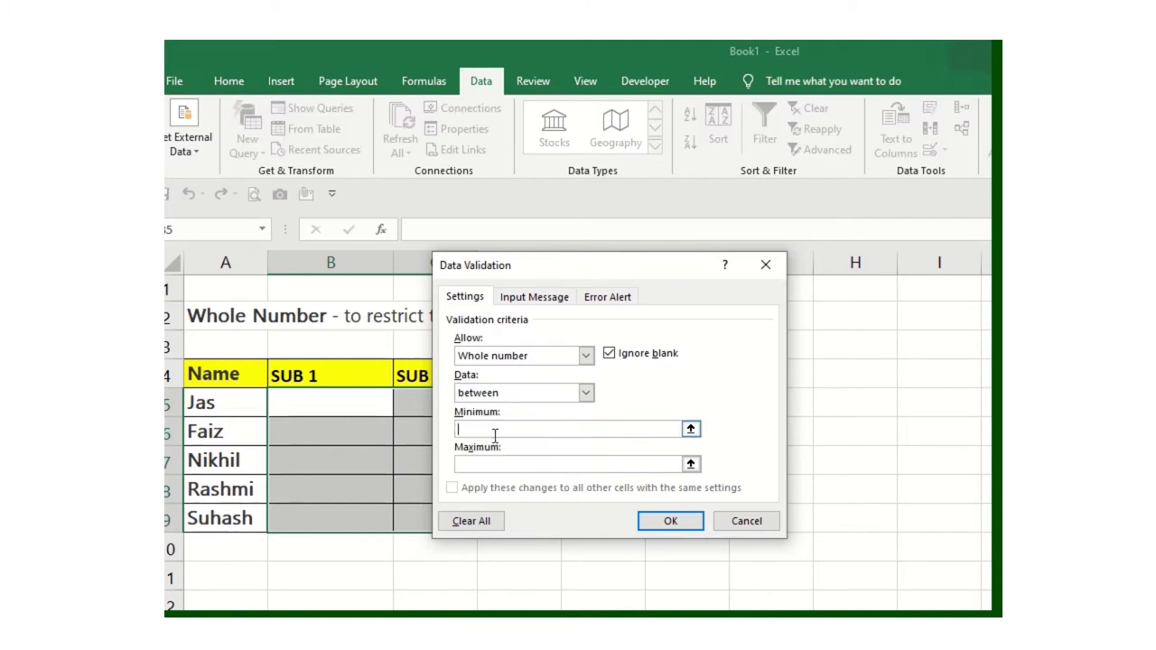
{"action": "type", "text": "35"}
{"action": "key", "text": "Tab"}
{"action": "type", "text": "8"}
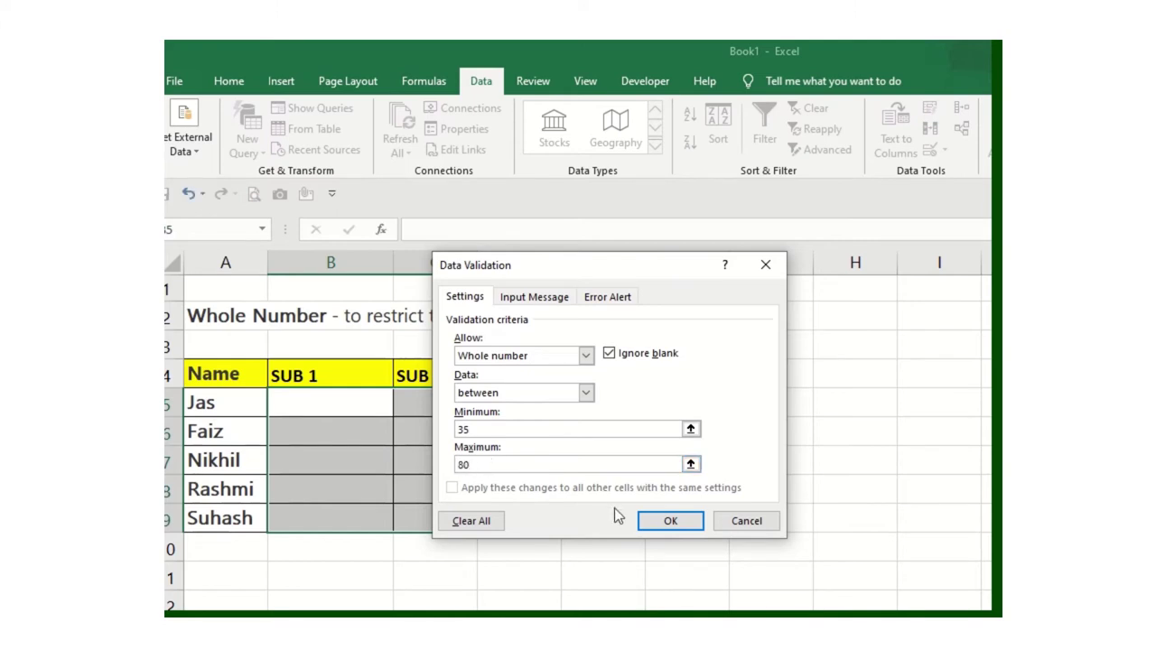
{"action": "left_click", "coordinate": [660, 526]}
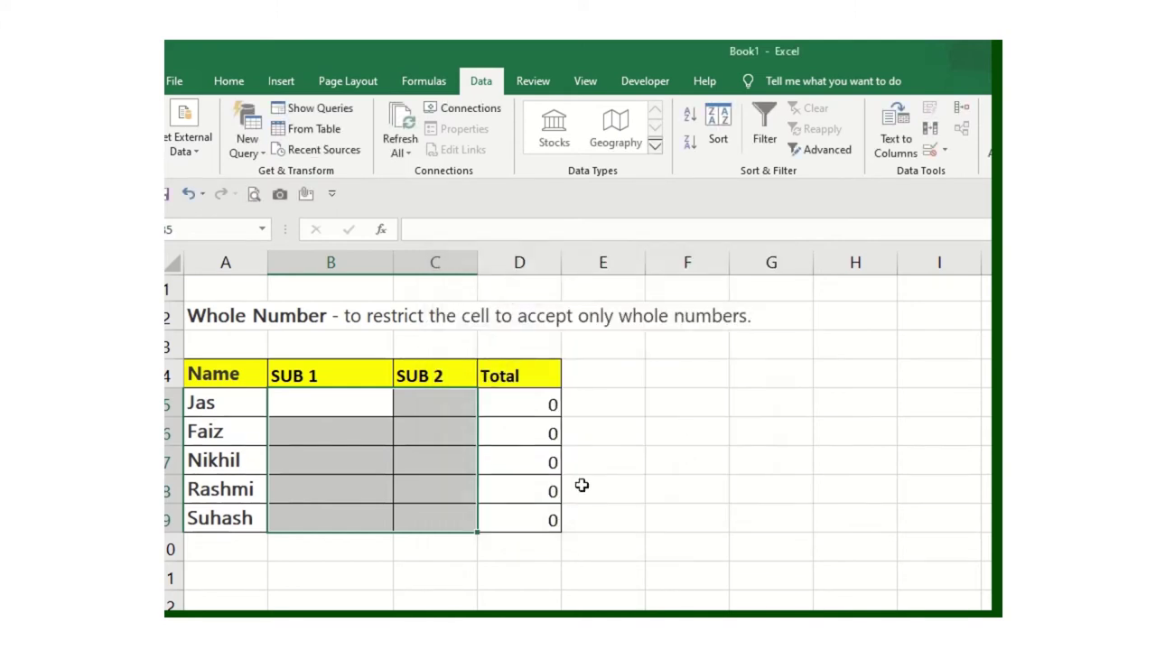
Enter Jas's marks 56 and 78, giving a Total of 134.
{"action": "left_click", "coordinate": [301, 407]}
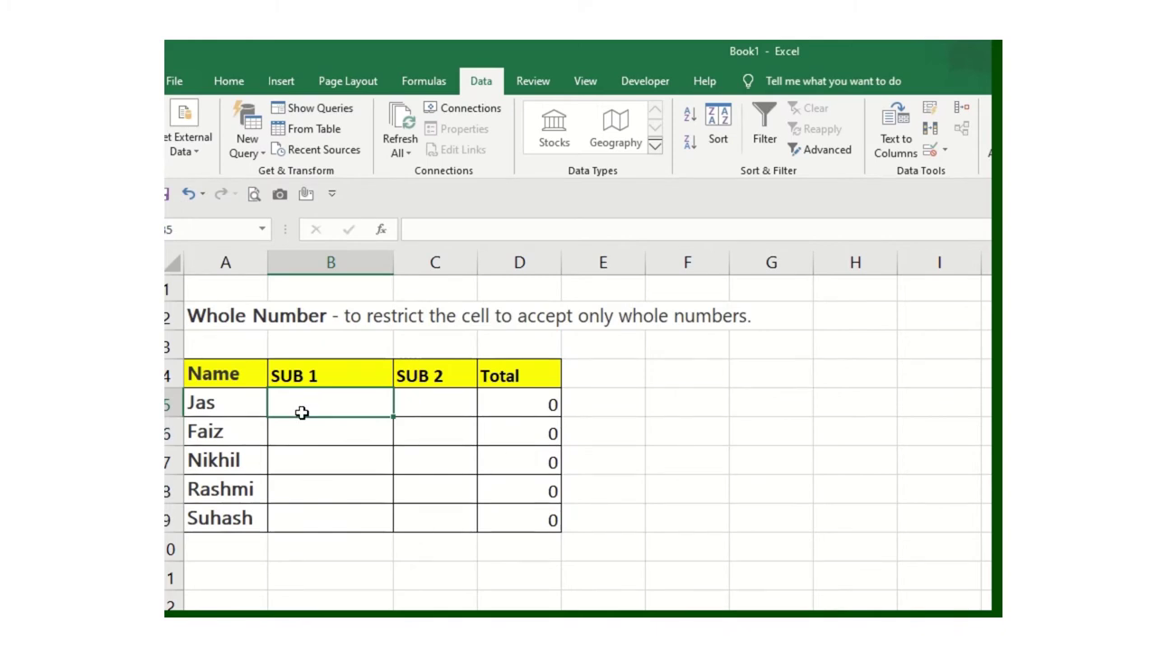
{"action": "type", "text": "56"}
{"action": "key", "text": "Return"}
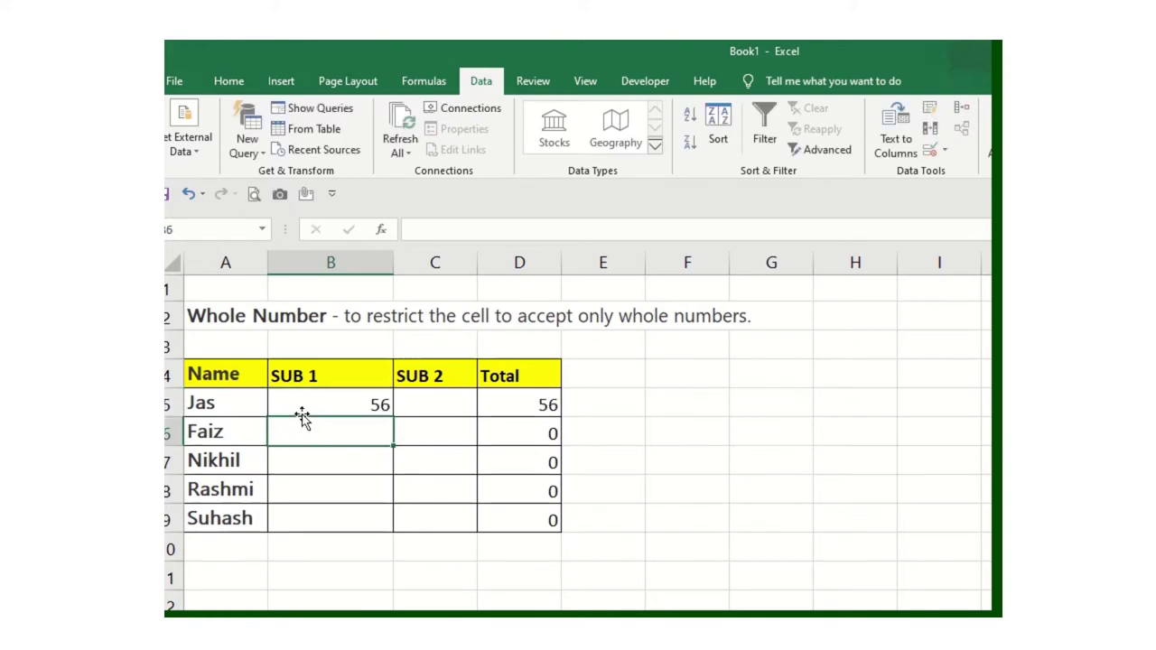
{"action": "left_click", "coordinate": [465, 402]}
{"action": "type", "text": "78"}
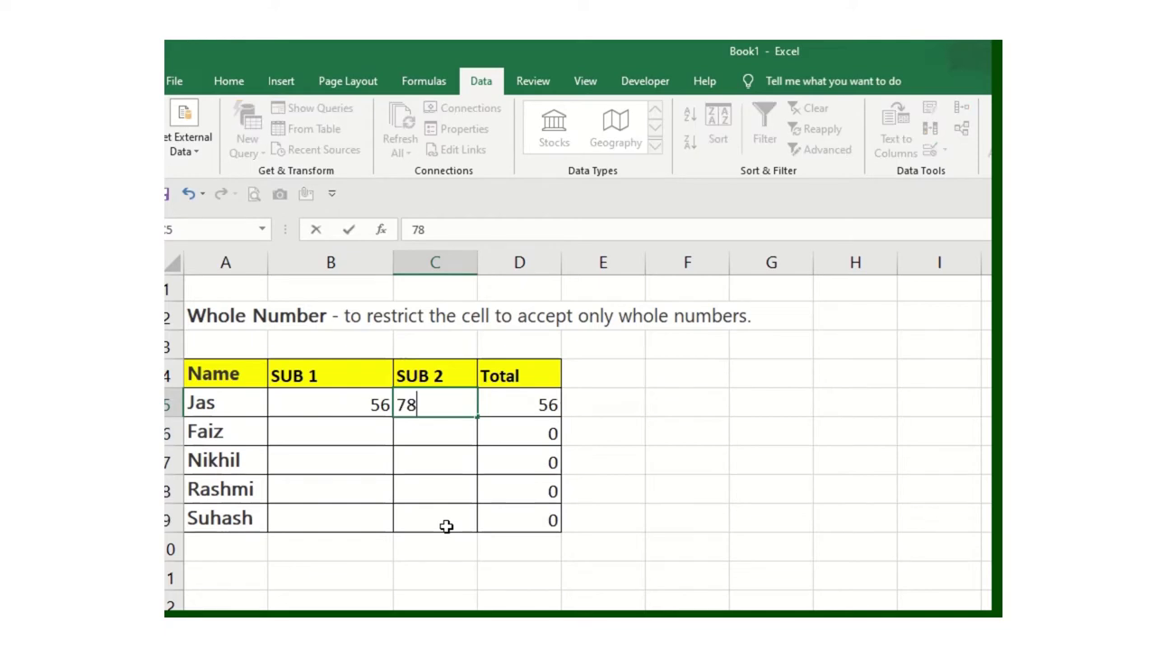
{"action": "key", "text": "Return"}
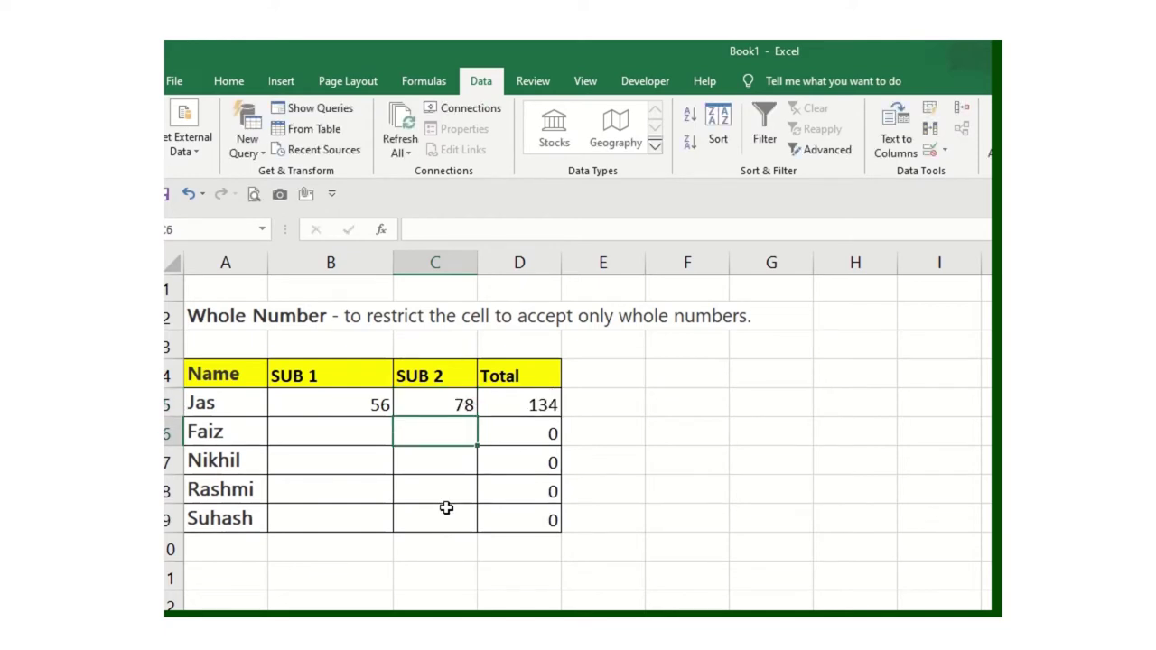
Try 85 for Faiz, cancel the rejection error, and reselect the marks B5:C9.
{"action": "type", "text": "85"}
{"action": "key", "text": "Return"}
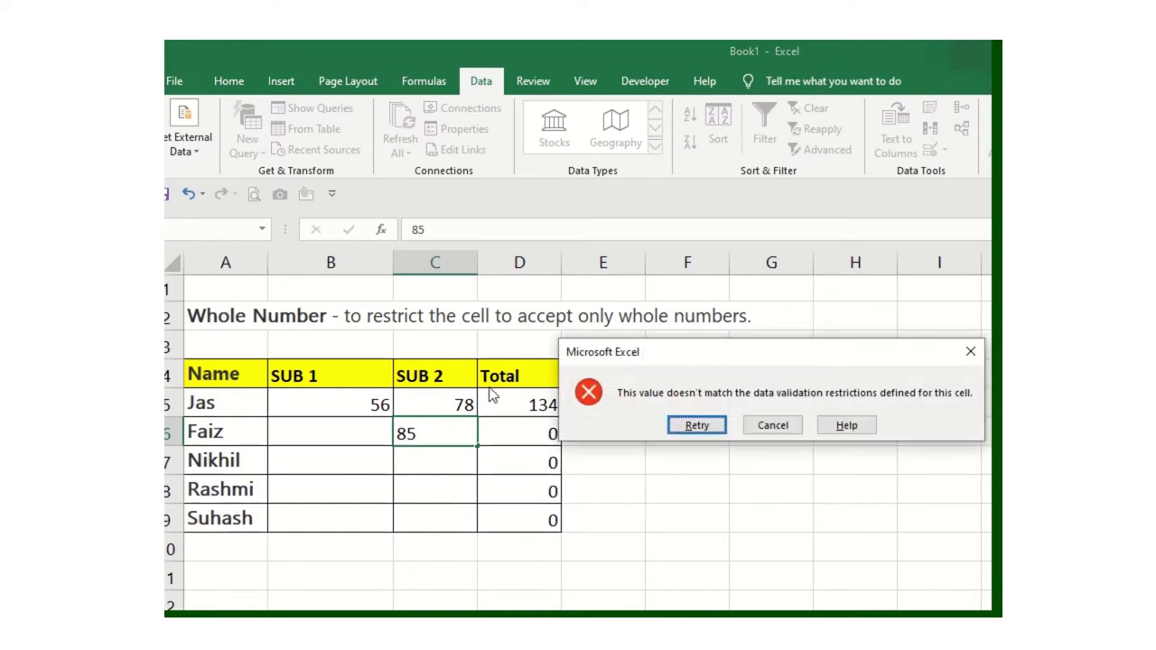
{"action": "left_click_drag", "start_coordinate": [689, 354], "coordinate": [502, 354]}
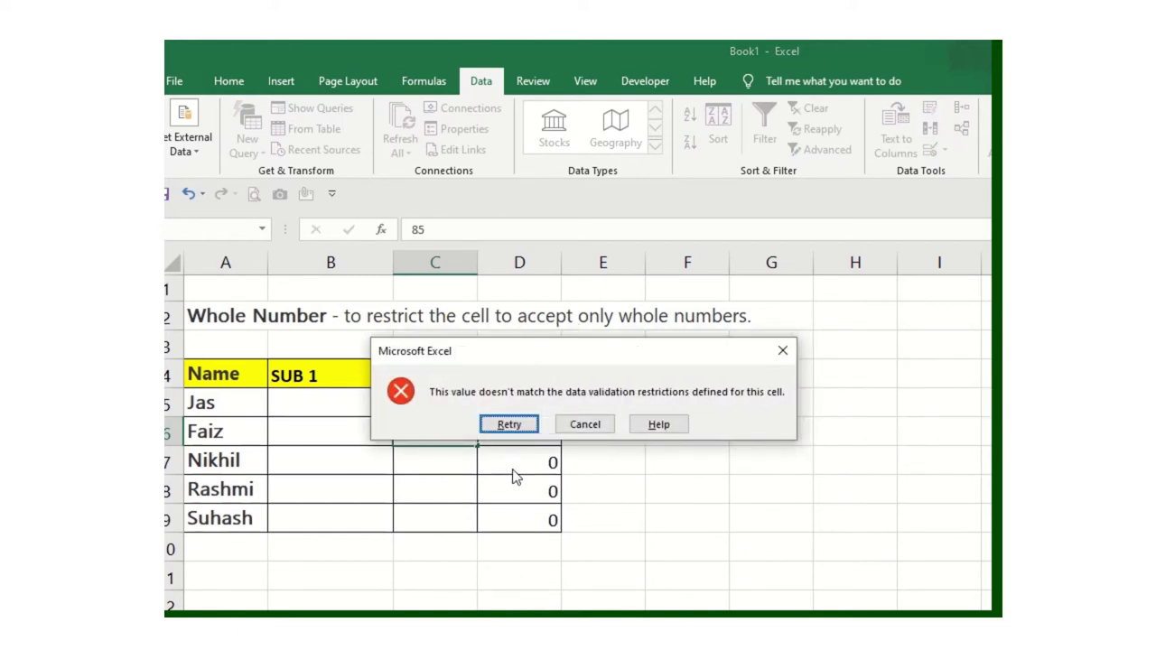
{"action": "left_click_drag", "start_coordinate": [528, 364], "coordinate": [481, 376]}
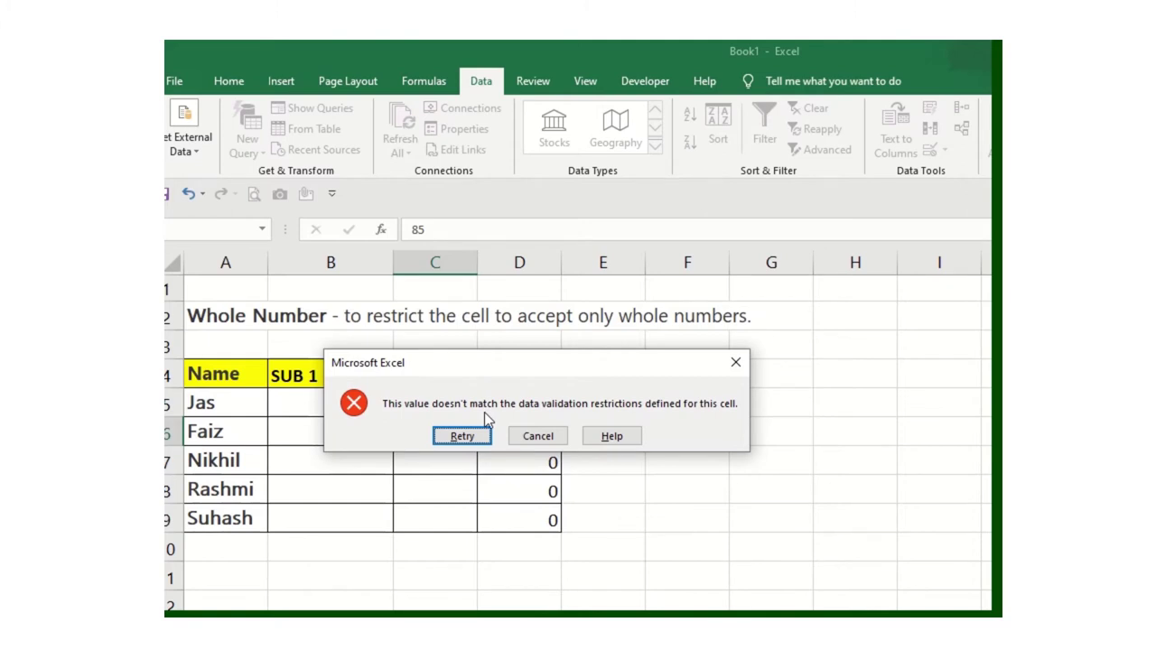
{"action": "left_click", "coordinate": [538, 437]}
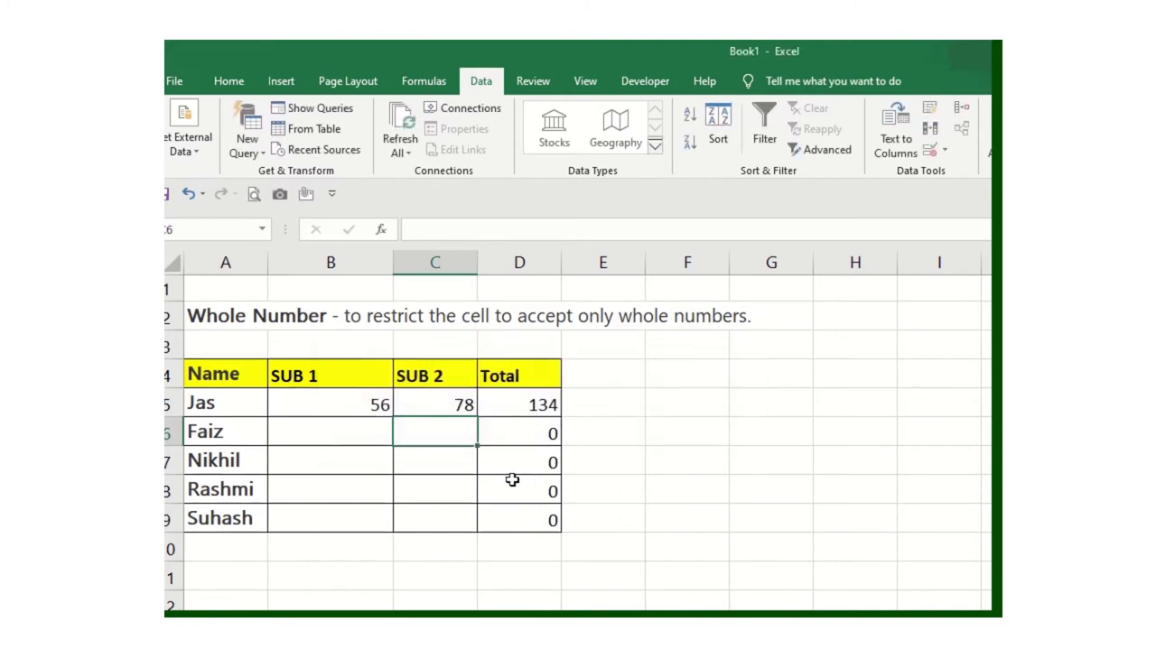
{"action": "left_click_drag", "start_coordinate": [364, 412], "coordinate": [419, 510]}
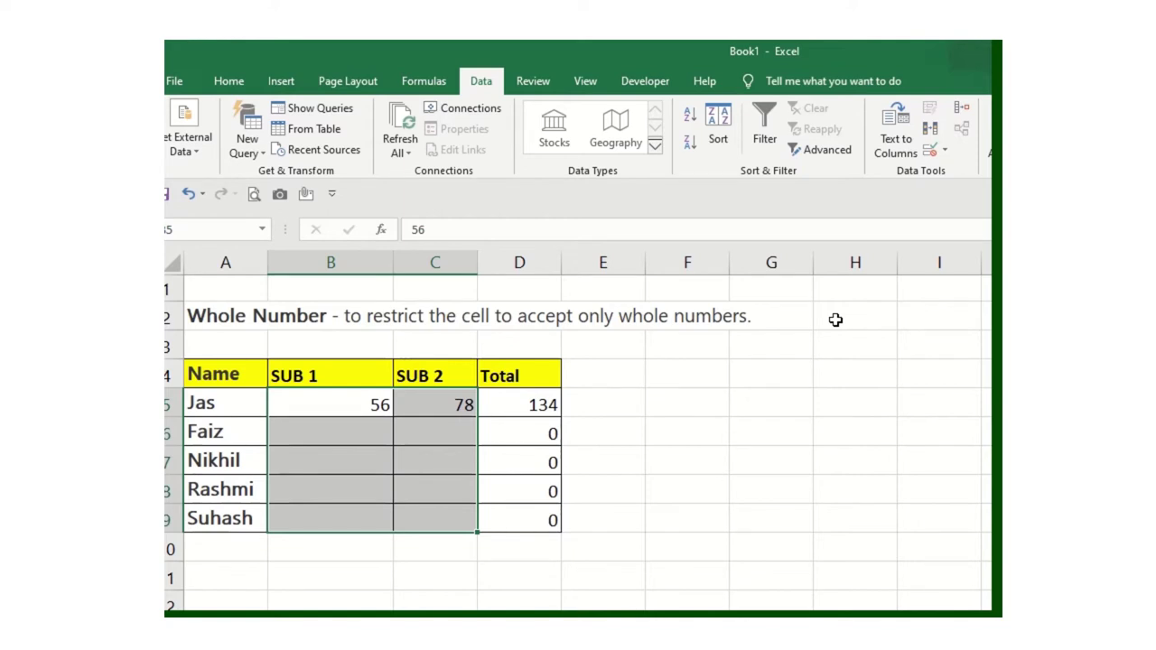
Set an Information error alert titled 'Please type': 'use the 35 to 80 marks in the sheet'.
{"action": "left_click", "coordinate": [930, 159]}
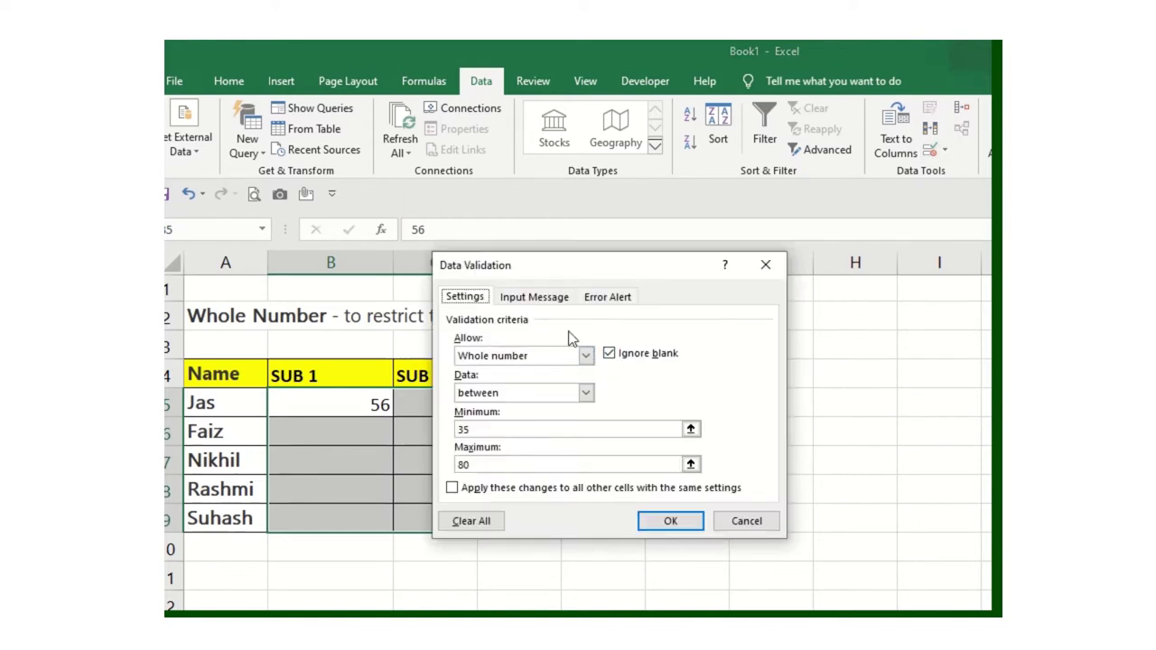
{"action": "left_click", "coordinate": [605, 298]}
{"action": "left_click", "coordinate": [554, 383]}
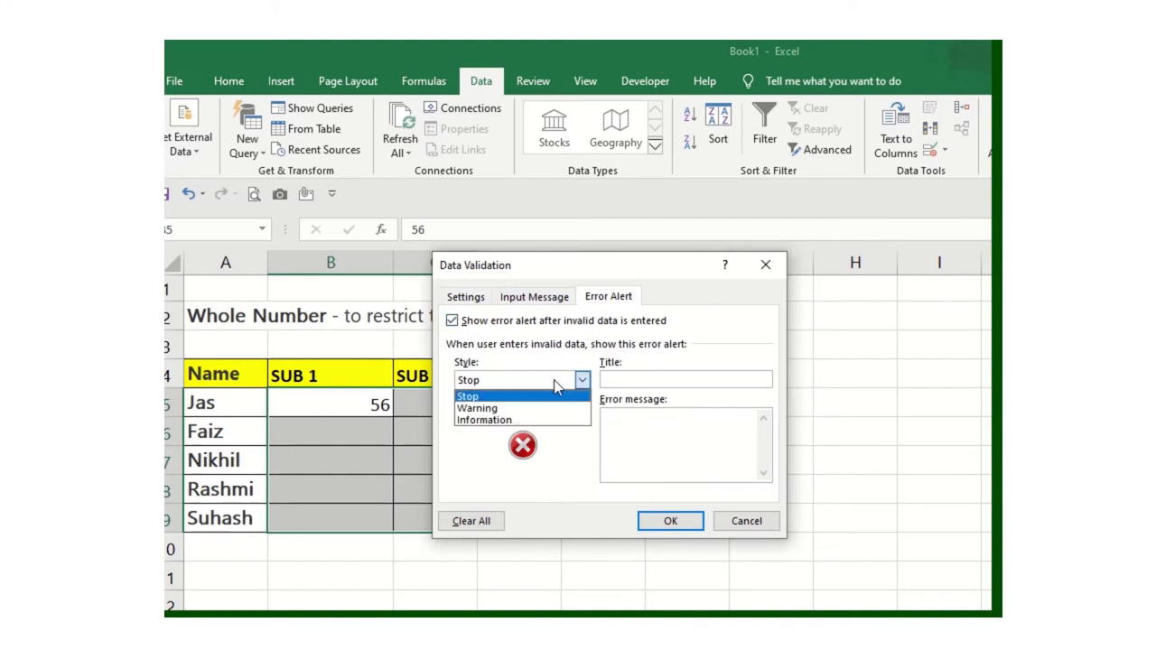
{"action": "left_click", "coordinate": [525, 408]}
{"action": "left_click", "coordinate": [518, 422]}
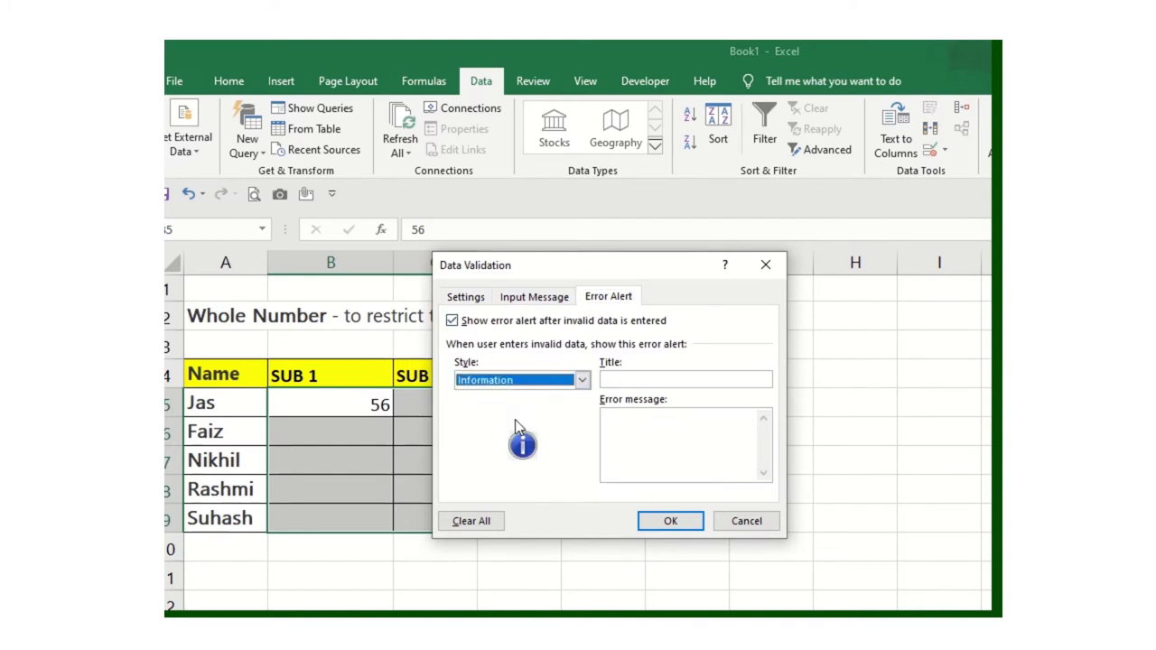
{"action": "left_click", "coordinate": [528, 383]}
{"action": "left_click", "coordinate": [509, 418]}
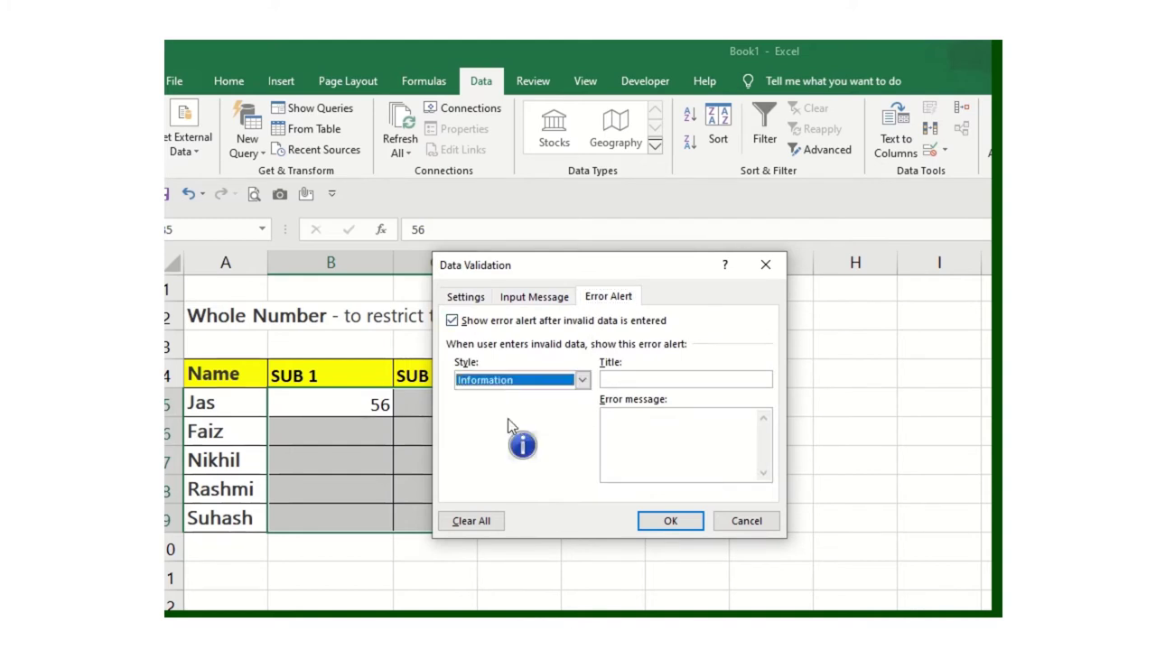
{"action": "left_click", "coordinate": [648, 381]}
{"action": "left_click", "coordinate": [666, 452]}
{"action": "type", "text": "use the 35"}
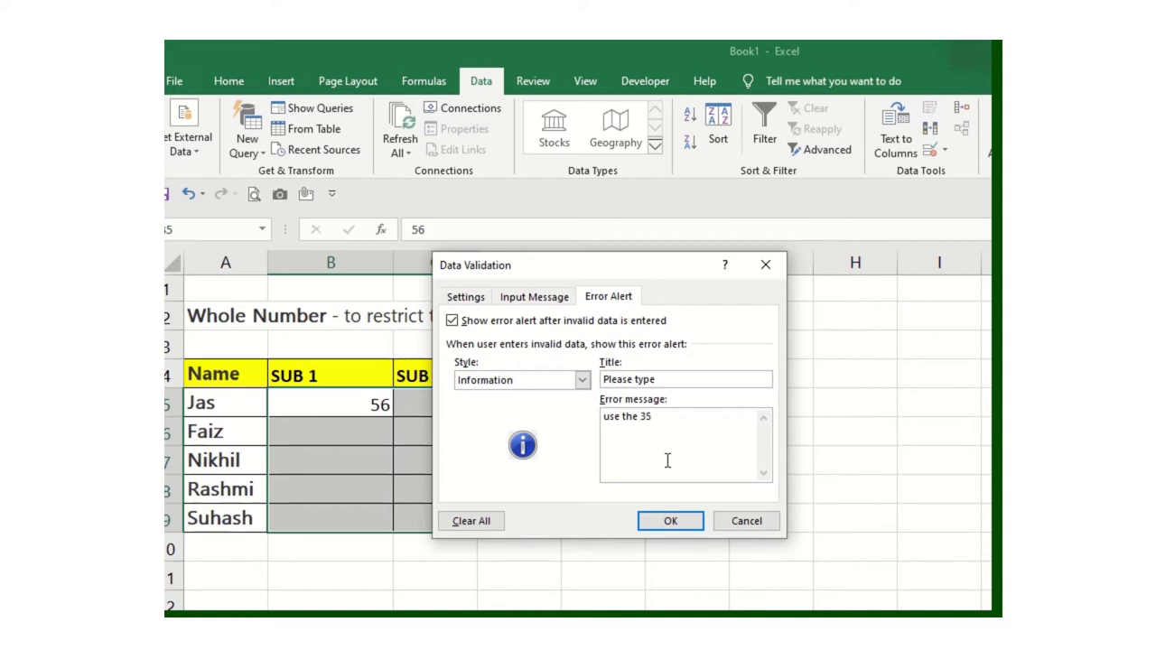
{"action": "type", "text": " to 8"}
{"action": "type", "text": "to "}
{"action": "type", "text": "0"}
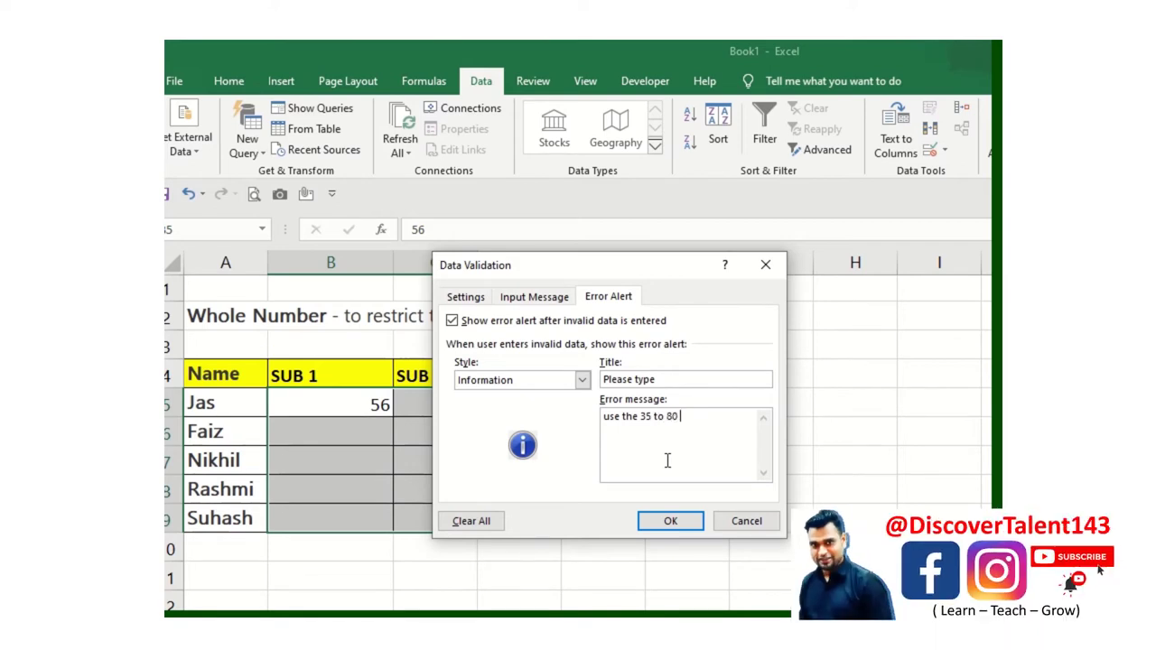
{"action": "type", "text": " marks in the "}
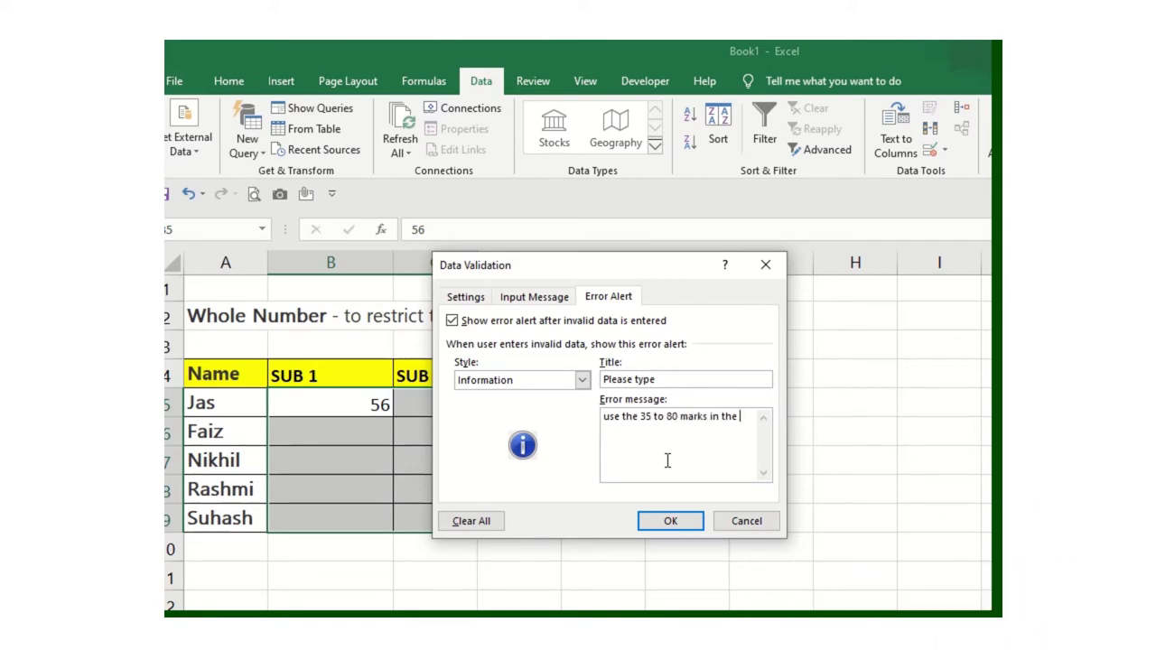
{"action": "type", "text": "et"}
{"action": "left_click", "coordinate": [682, 526]}
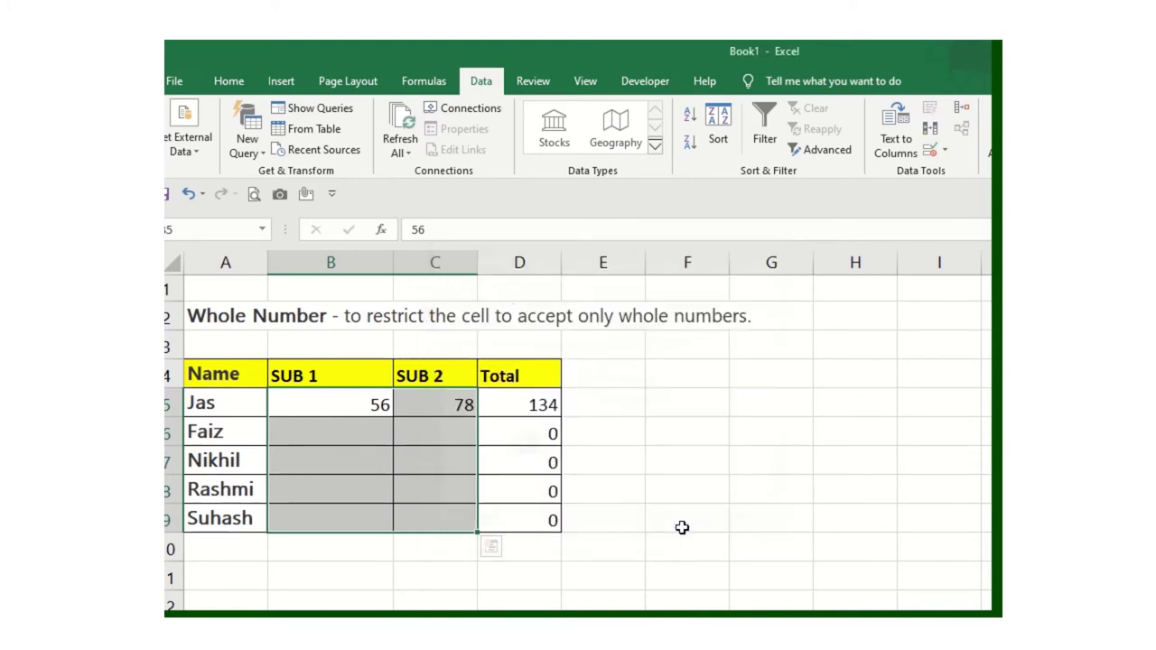
{"action": "left_click", "coordinate": [349, 432]}
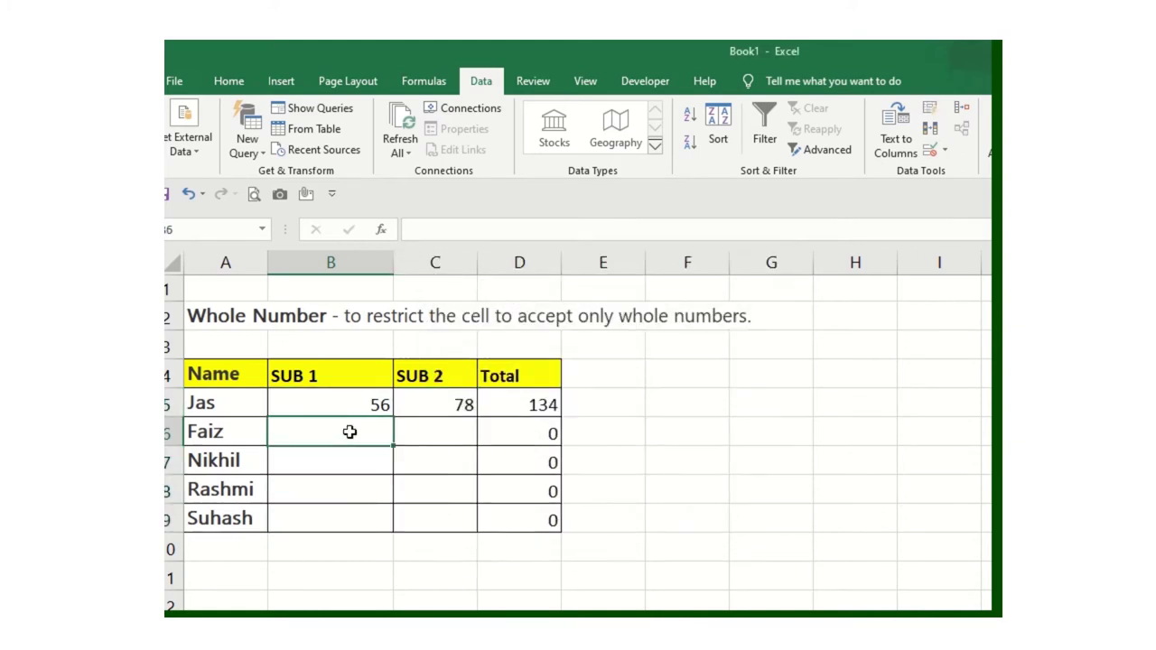
{"action": "type", "text": "14"}
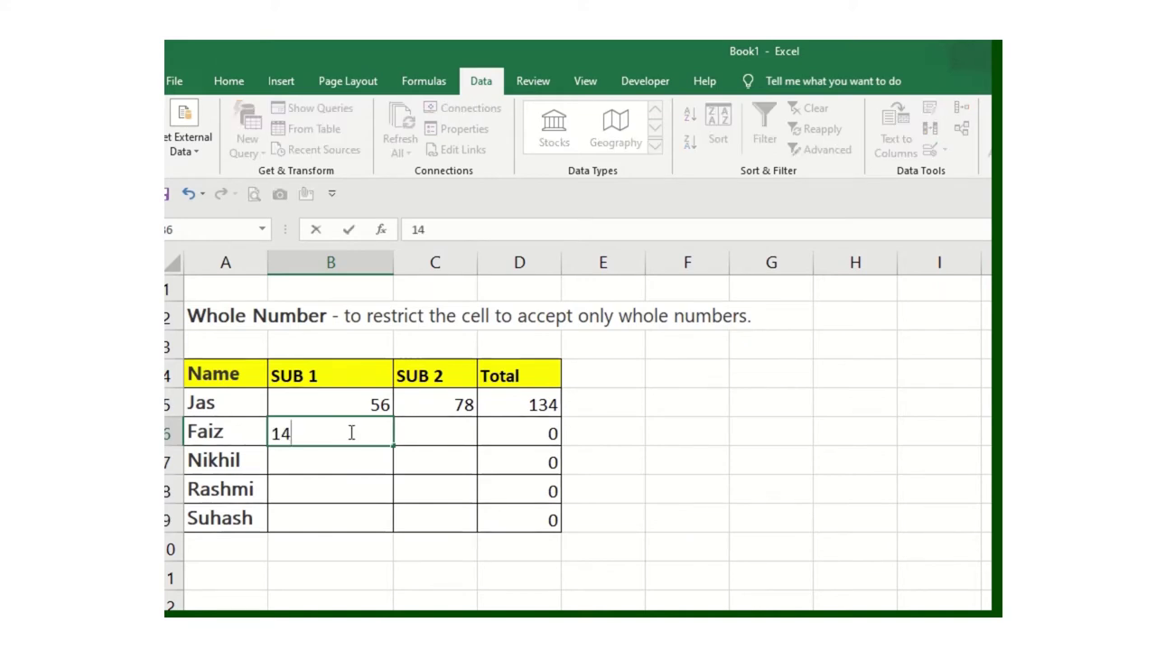
{"action": "key", "text": "Return"}
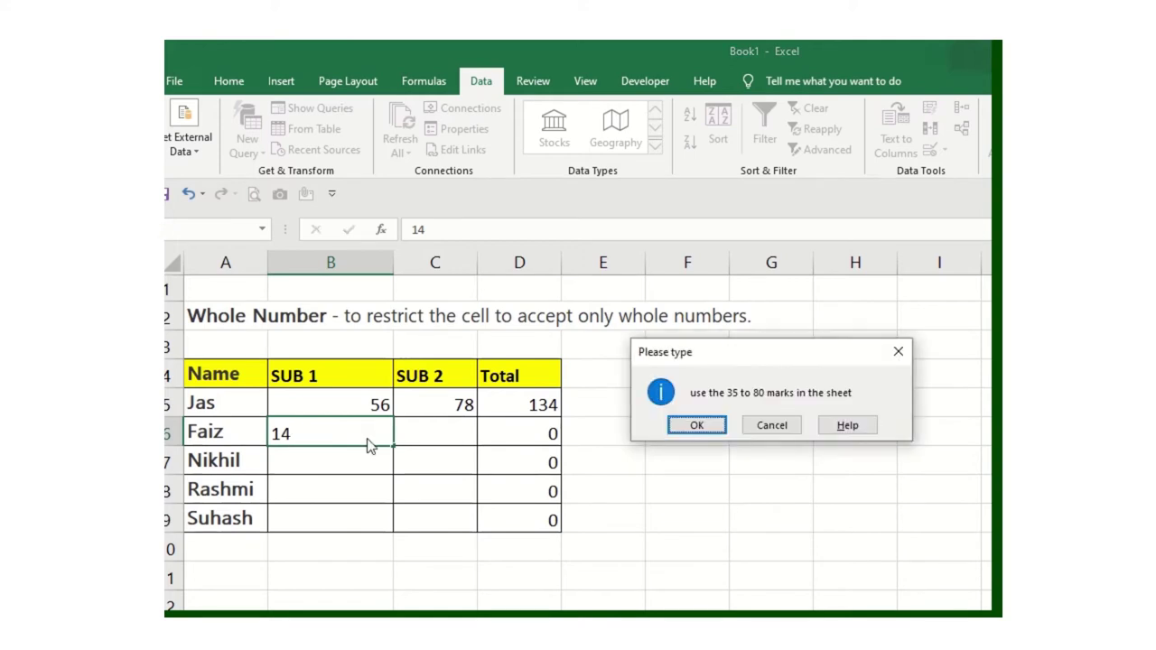
{"action": "left_click_drag", "start_coordinate": [829, 348], "coordinate": [613, 347]}
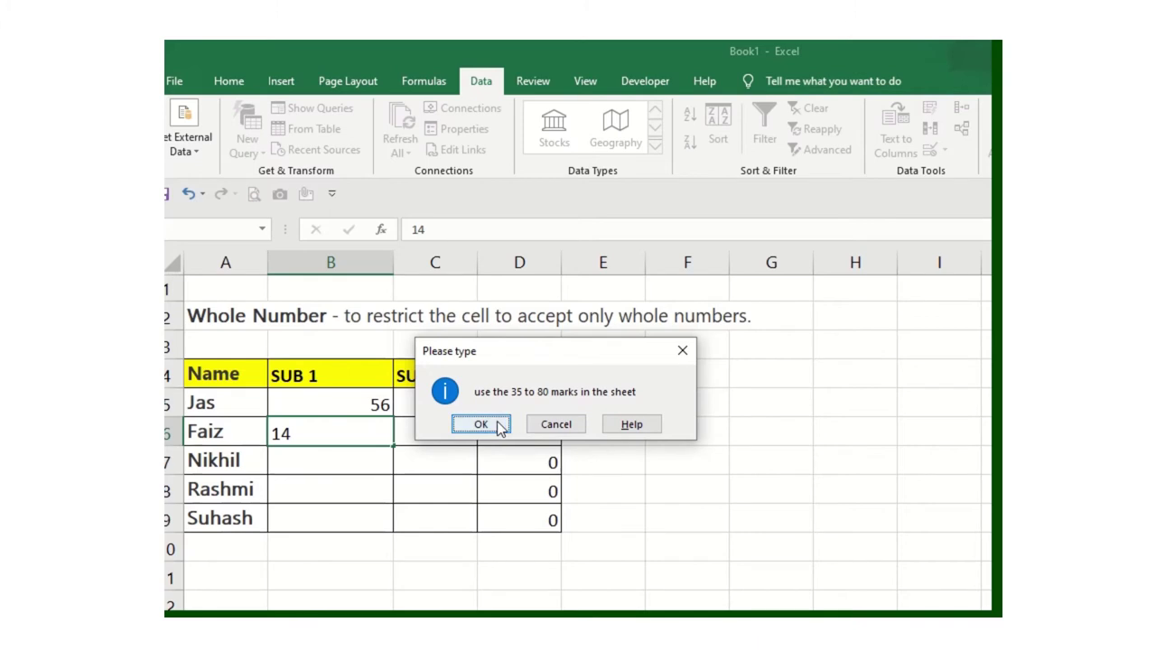
{"action": "left_click", "coordinate": [571, 430]}
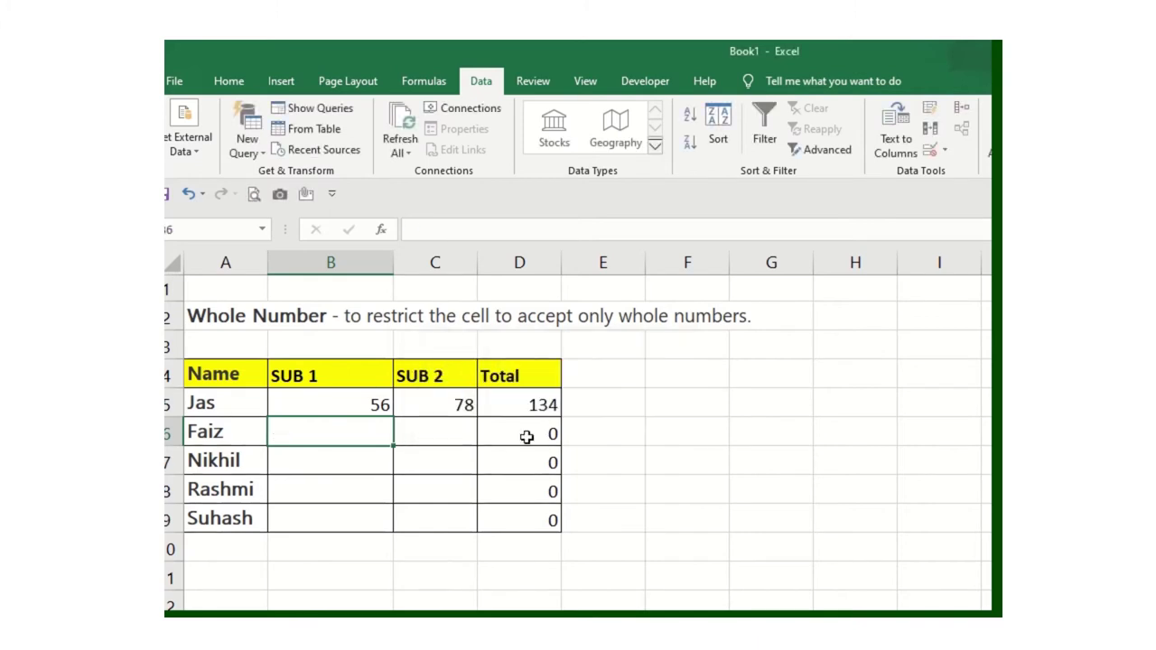
Change the marks rule's error alert style to Warning.
{"action": "left_click", "coordinate": [930, 153]}
{"action": "left_click", "coordinate": [582, 380]}
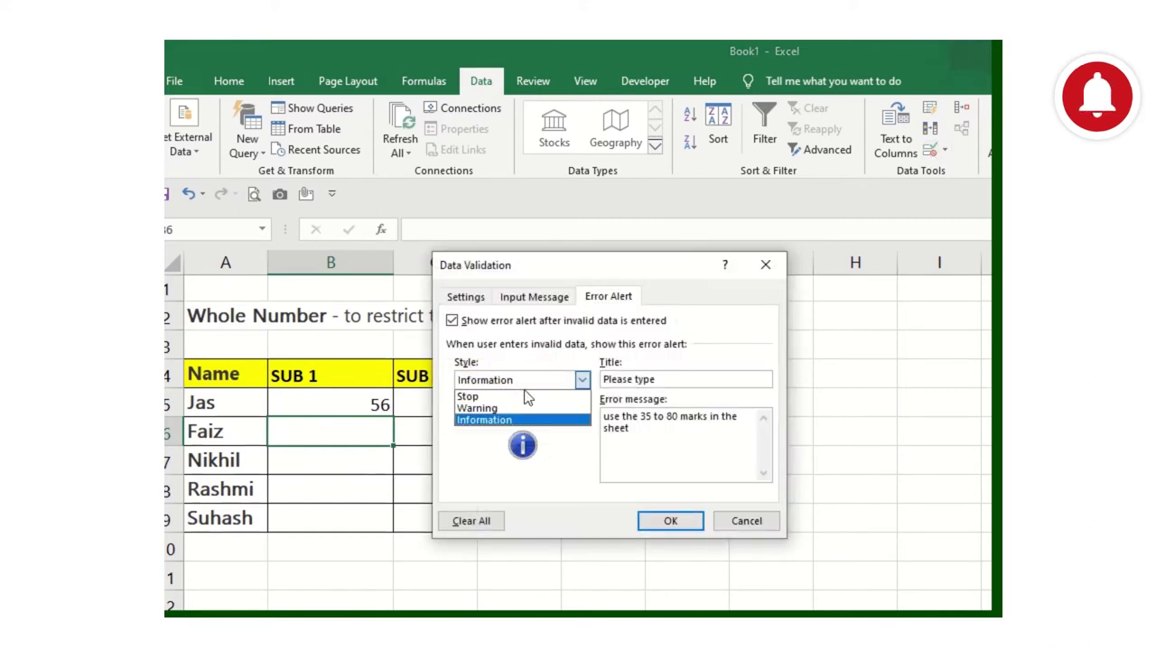
{"action": "left_click", "coordinate": [521, 408]}
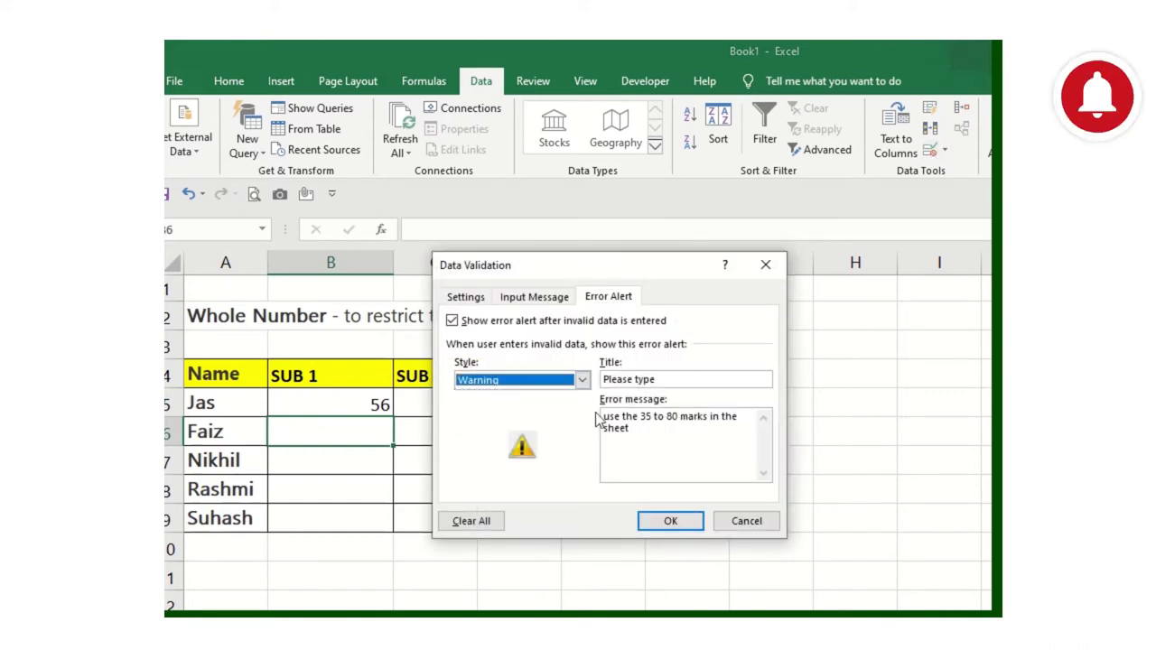
{"action": "left_click", "coordinate": [670, 520]}
Enter 7 in Faiz's SUB 1 cell and cancel the warning so it stays blank.
{"action": "type", "text": "78"}
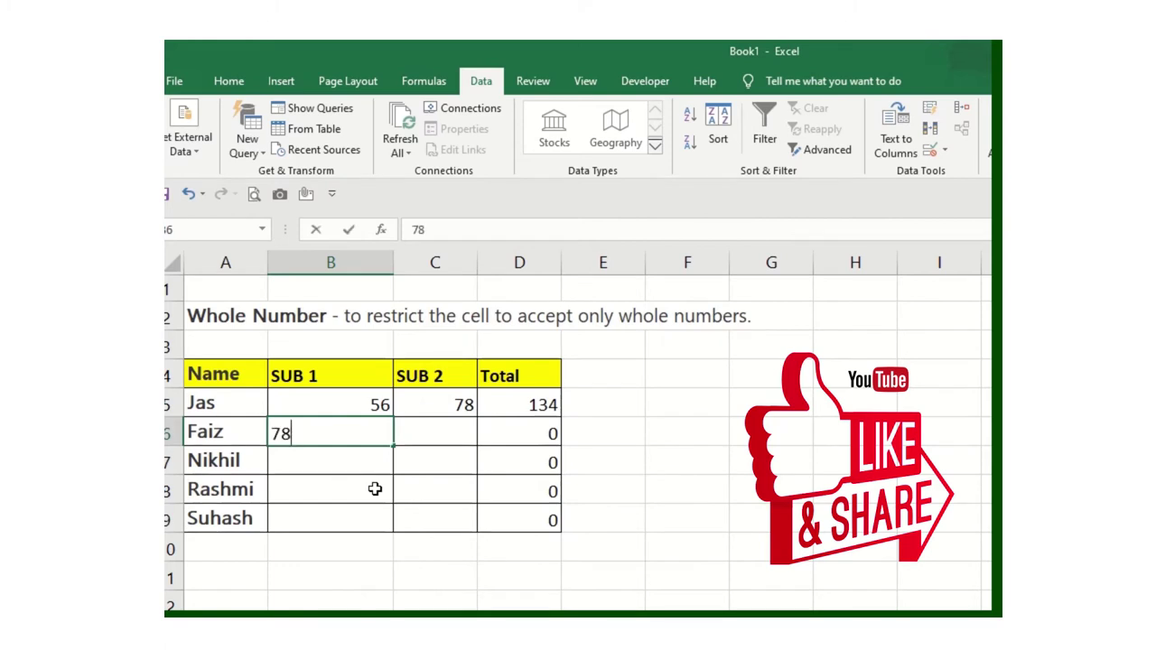
{"action": "key", "text": "BackSpace"}
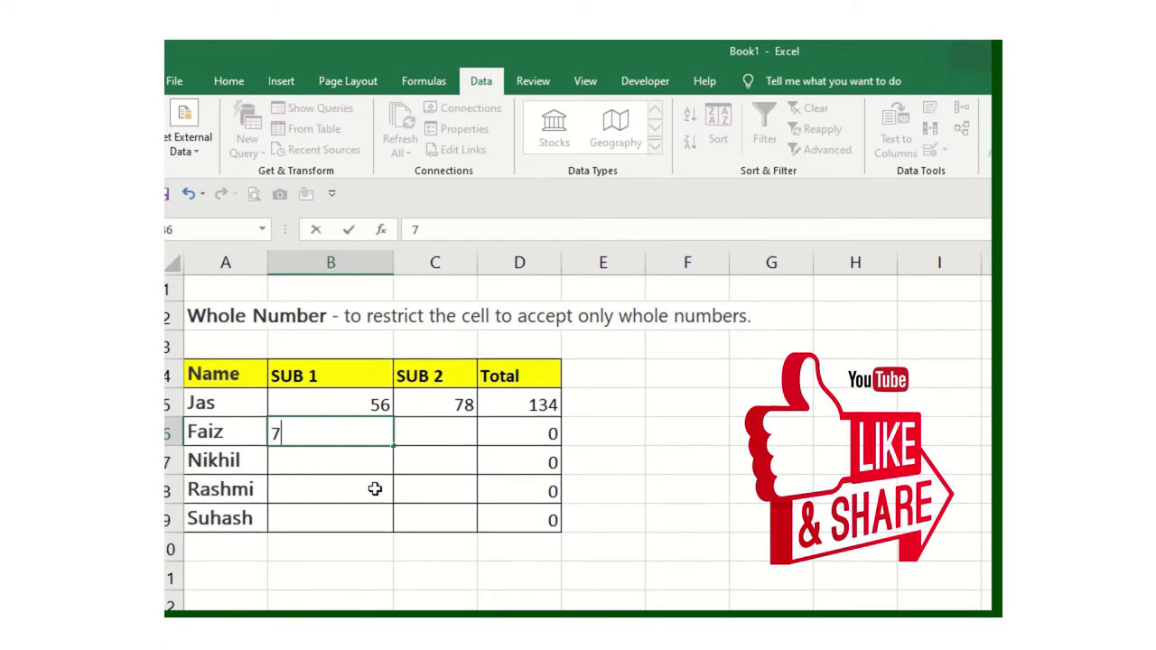
{"action": "key", "text": "Return"}
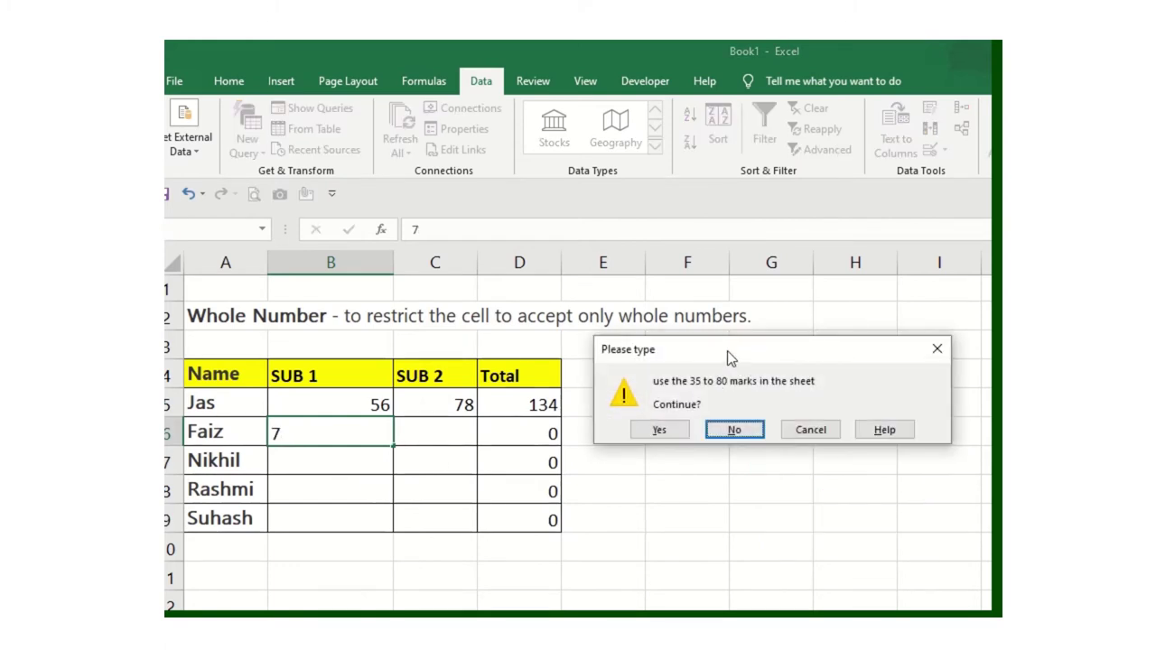
{"action": "left_click_drag", "start_coordinate": [725, 359], "coordinate": [506, 383]}
{"action": "left_click", "coordinate": [592, 454]}
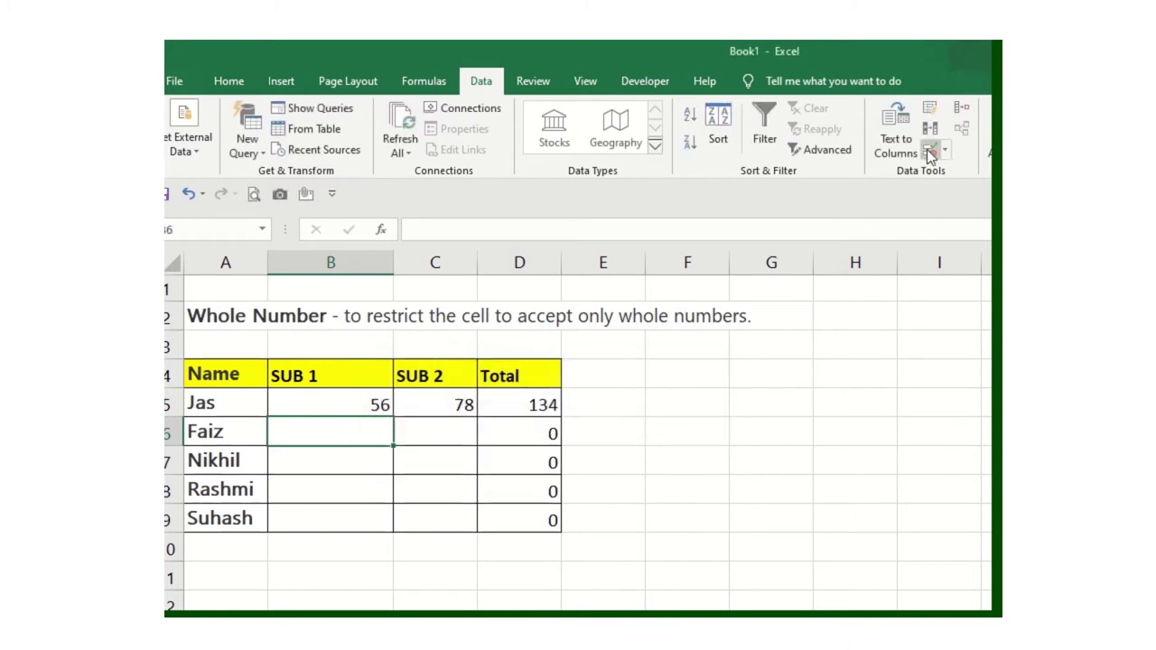
Look at the Input Message settings for B6, then close the dialog unchanged.
{"action": "left_click", "coordinate": [928, 148]}
{"action": "left_click", "coordinate": [536, 298]}
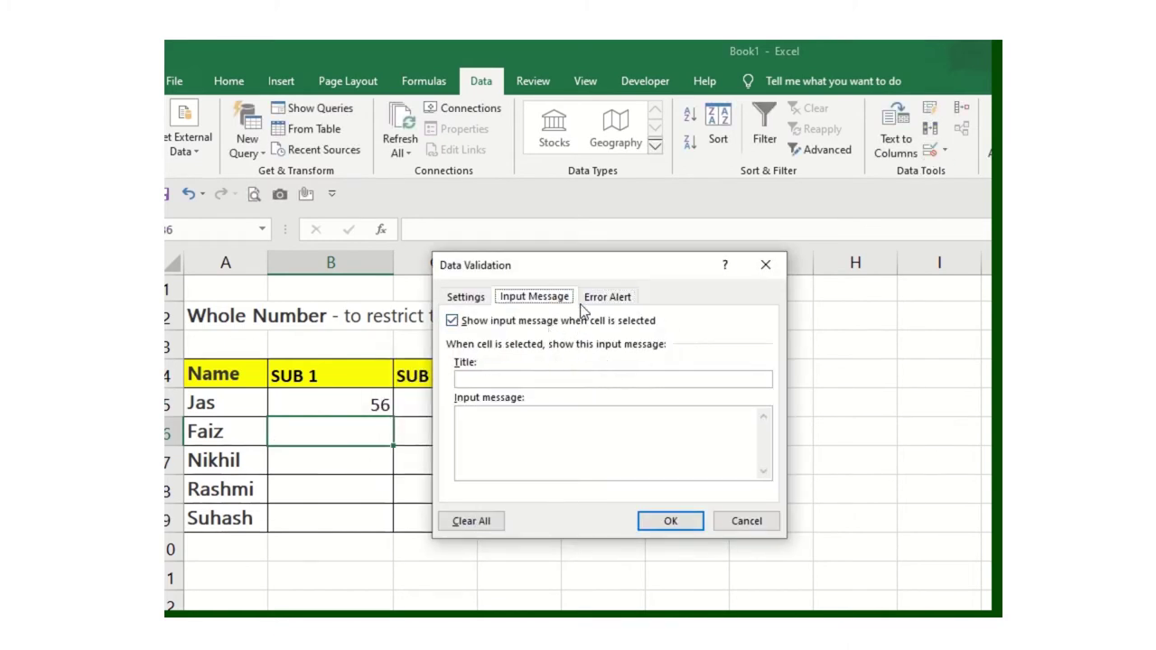
{"action": "left_click", "coordinate": [476, 380]}
{"action": "left_click", "coordinate": [742, 522]}
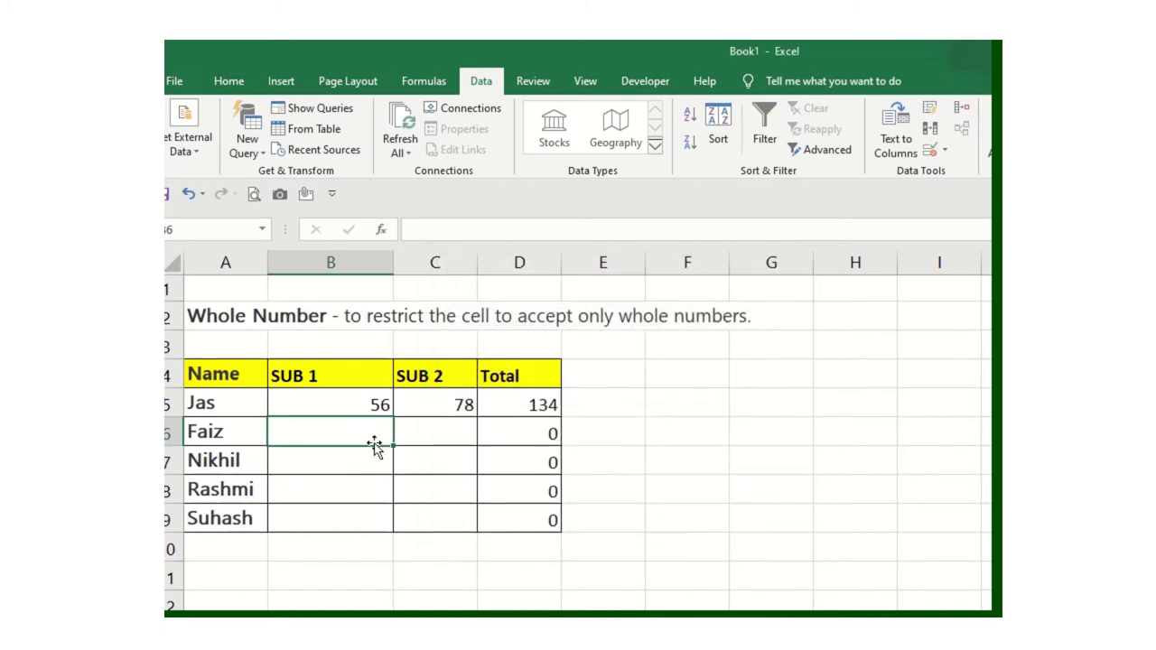
For B5:C9, add the input message titled 'please checkout' reading 'proper validation'.
{"action": "left_click", "coordinate": [355, 407]}
{"action": "left_click_drag", "start_coordinate": [355, 407], "coordinate": [421, 519]}
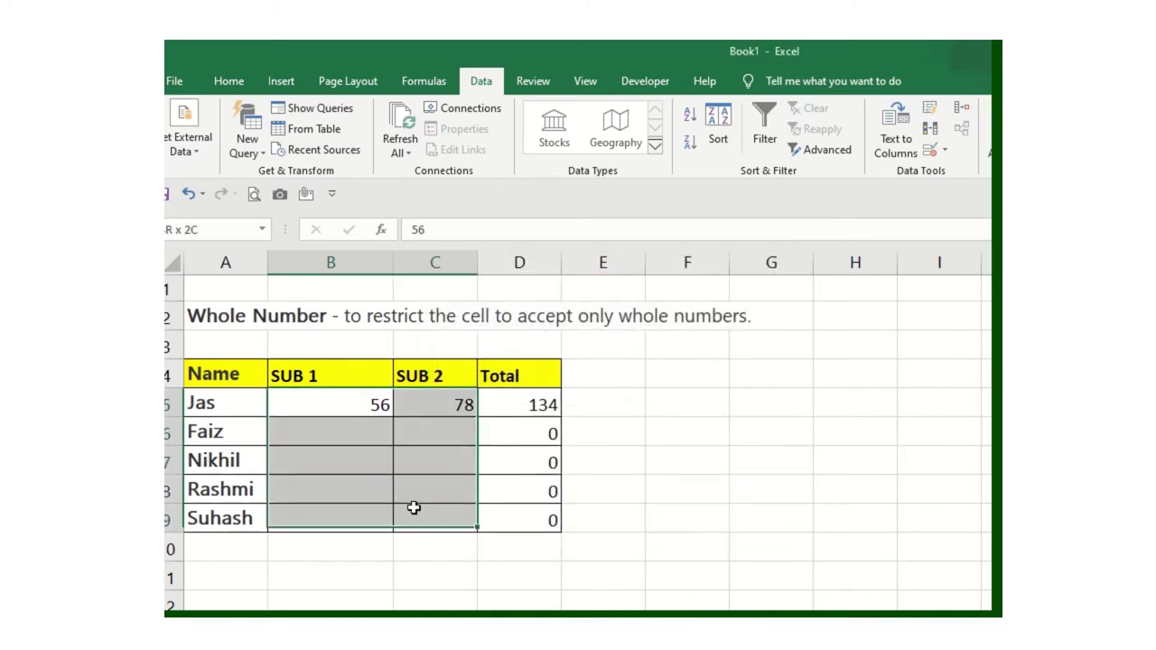
{"action": "left_click", "coordinate": [931, 150]}
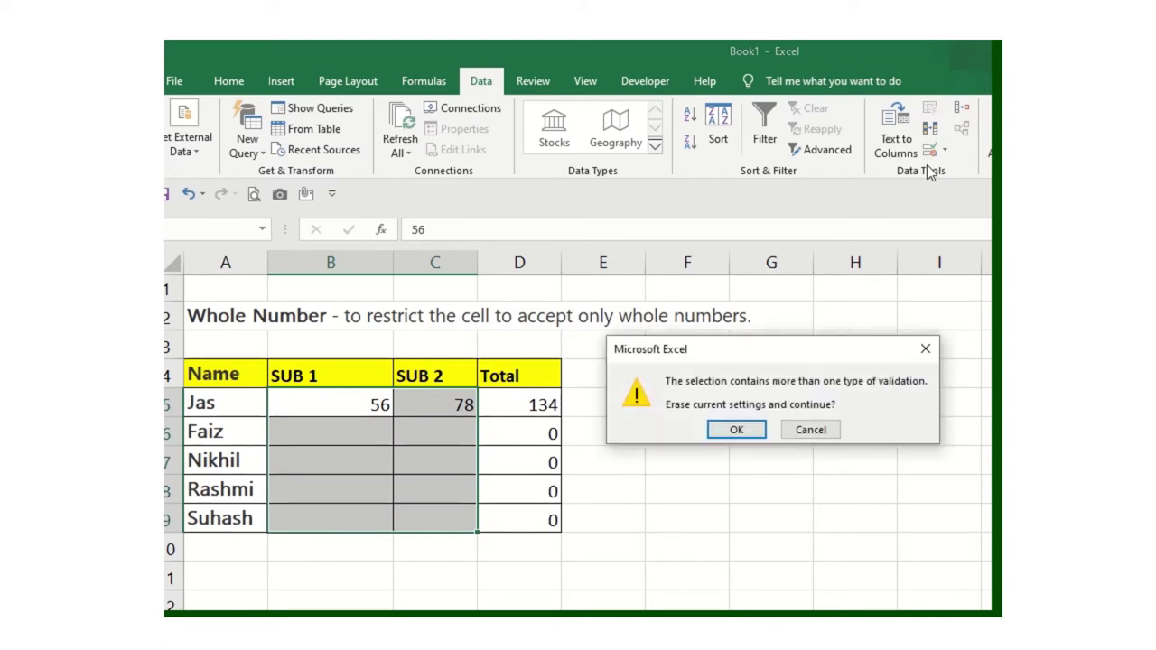
{"action": "left_click", "coordinate": [736, 430]}
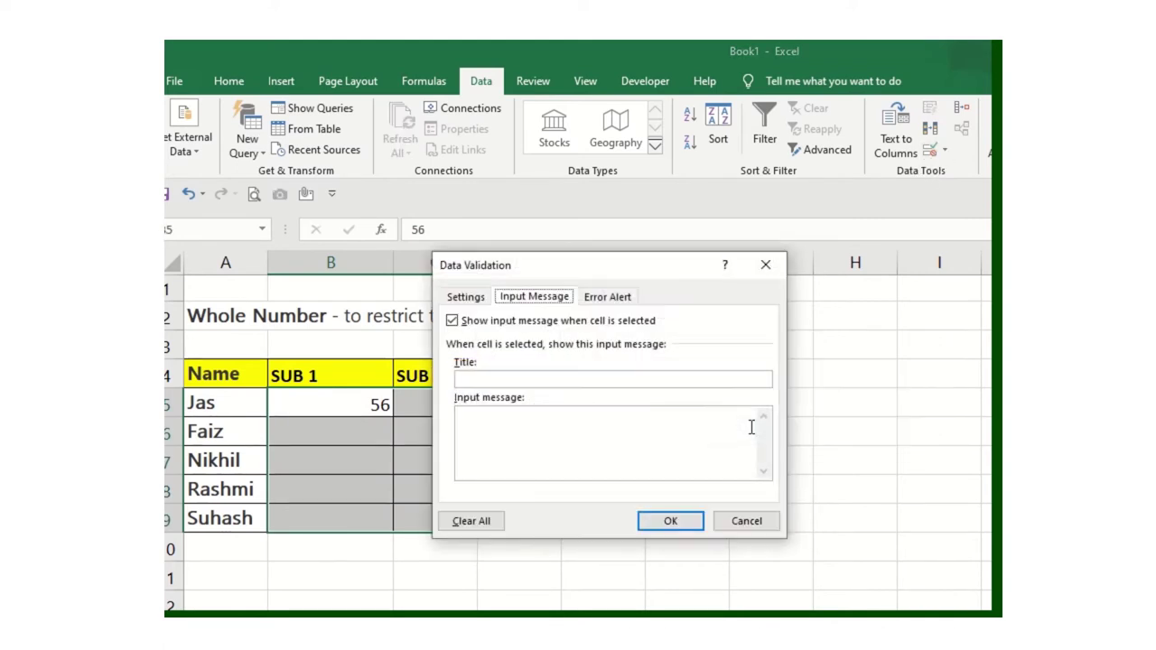
{"action": "left_click", "coordinate": [526, 384]}
{"action": "type", "text": "propervalida"}
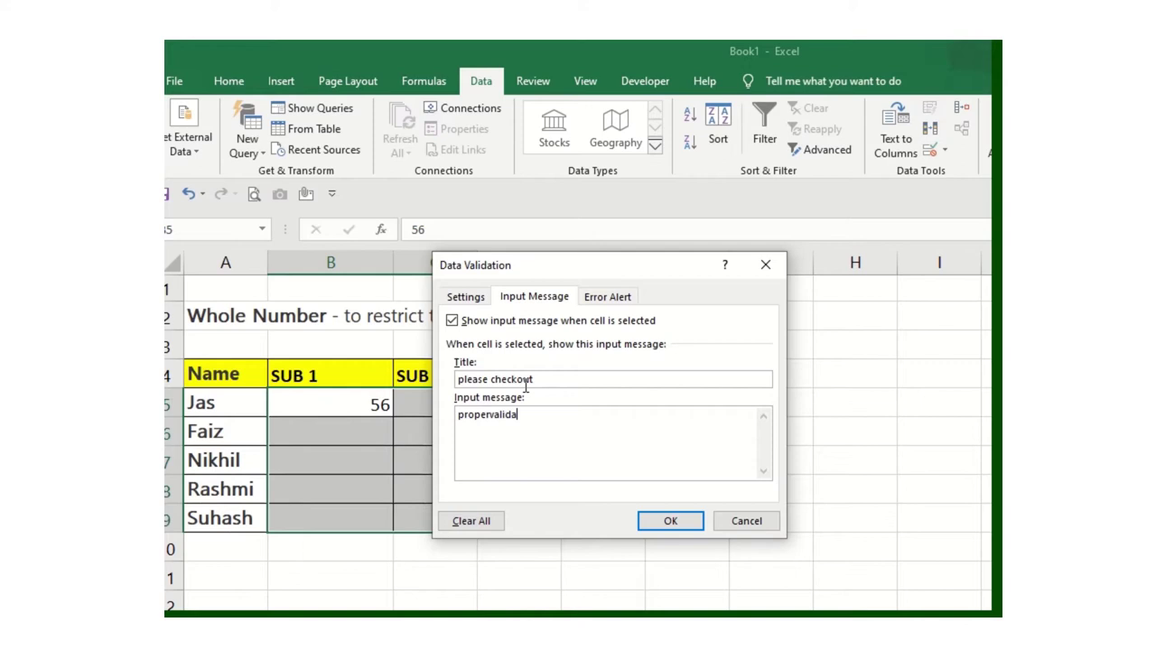
{"action": "key", "text": "BackSpace"}
{"action": "key", "text": "BackSpace"}
{"action": "key", "text": "BackSpace"}
{"action": "type", "text": "dation"}
{"action": "double_click", "coordinate": [519, 415]}
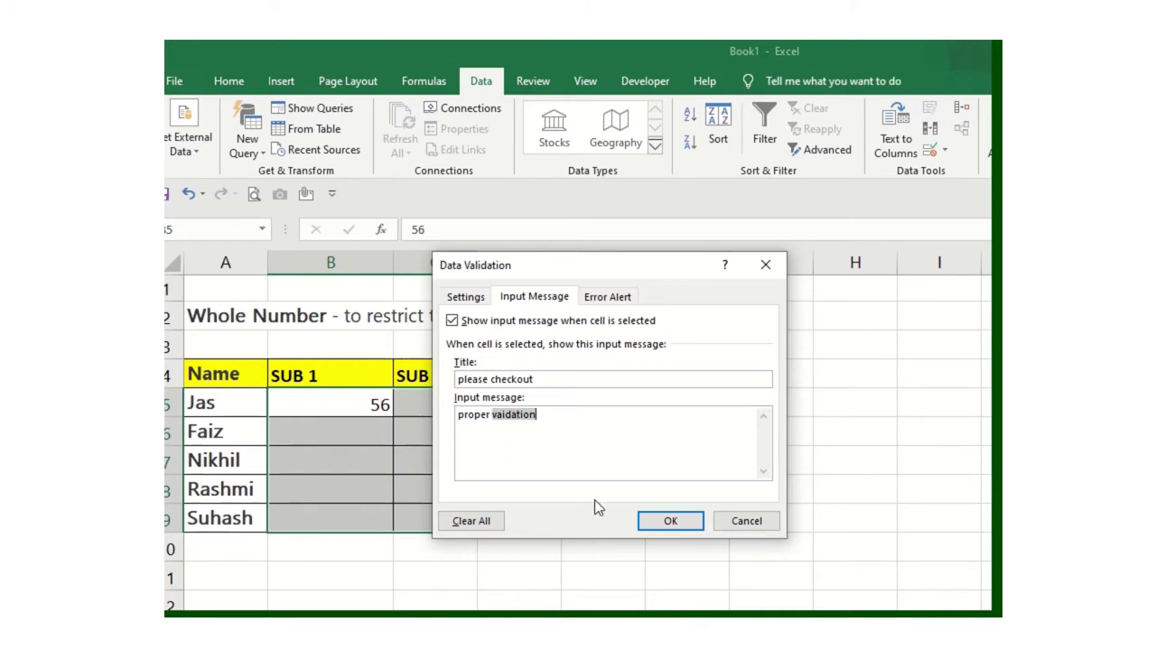
{"action": "type", "text": "validation"}
{"action": "left_click", "coordinate": [670, 521]}
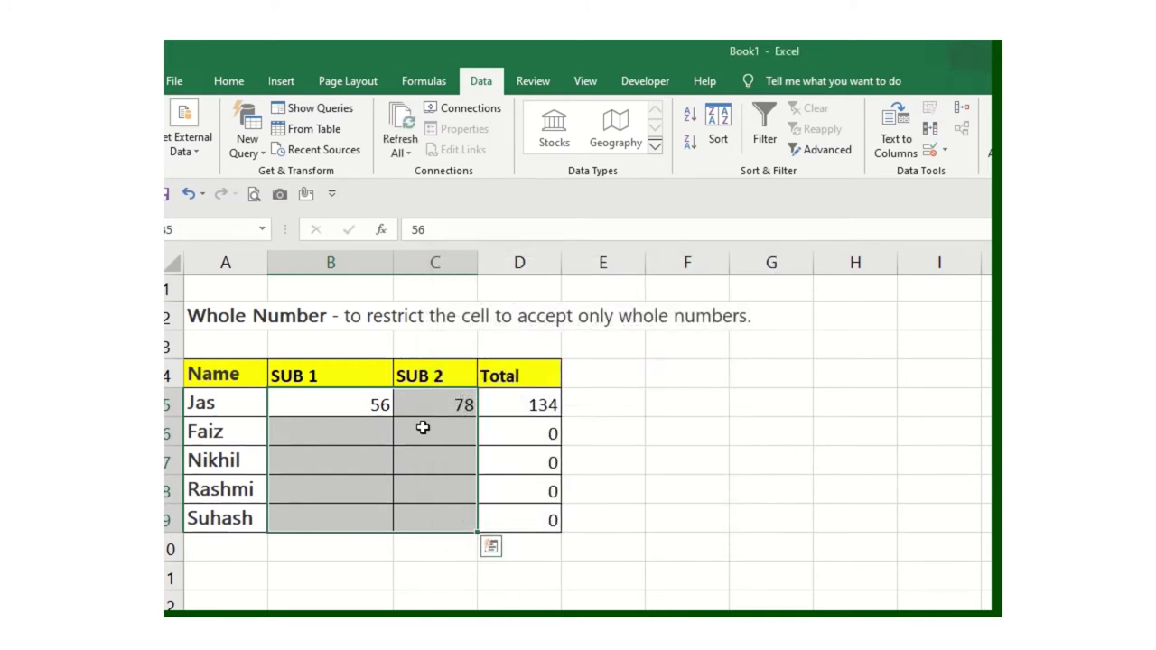
{"action": "left_click", "coordinate": [376, 432]}
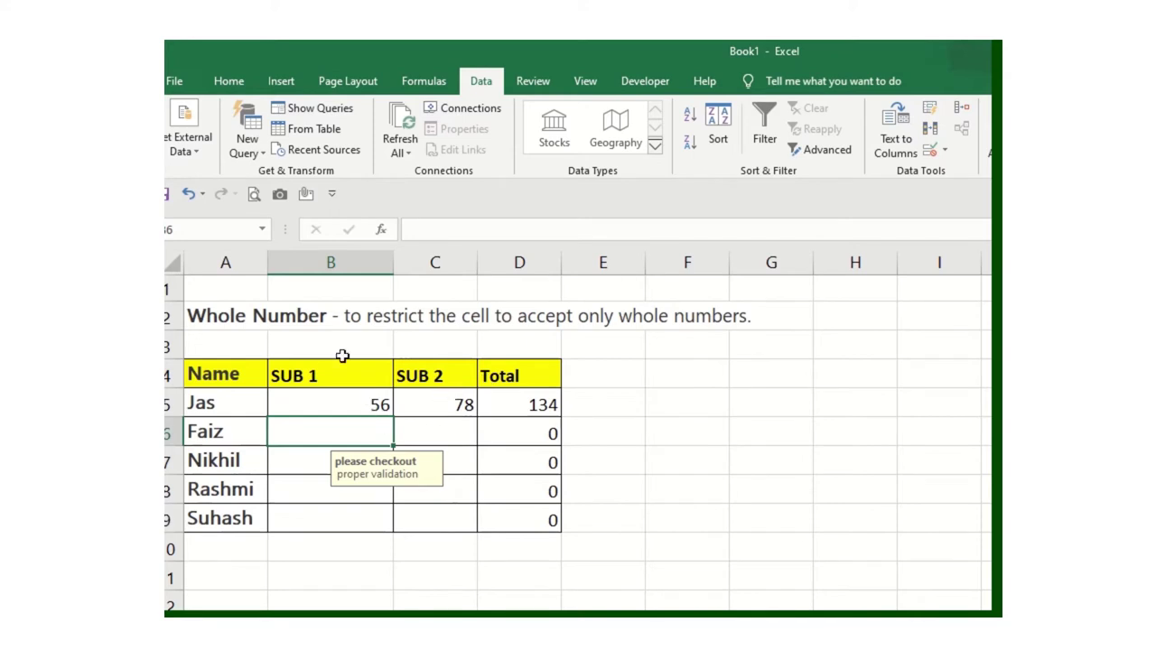
{"action": "left_click_drag", "start_coordinate": [359, 401], "coordinate": [411, 402]}
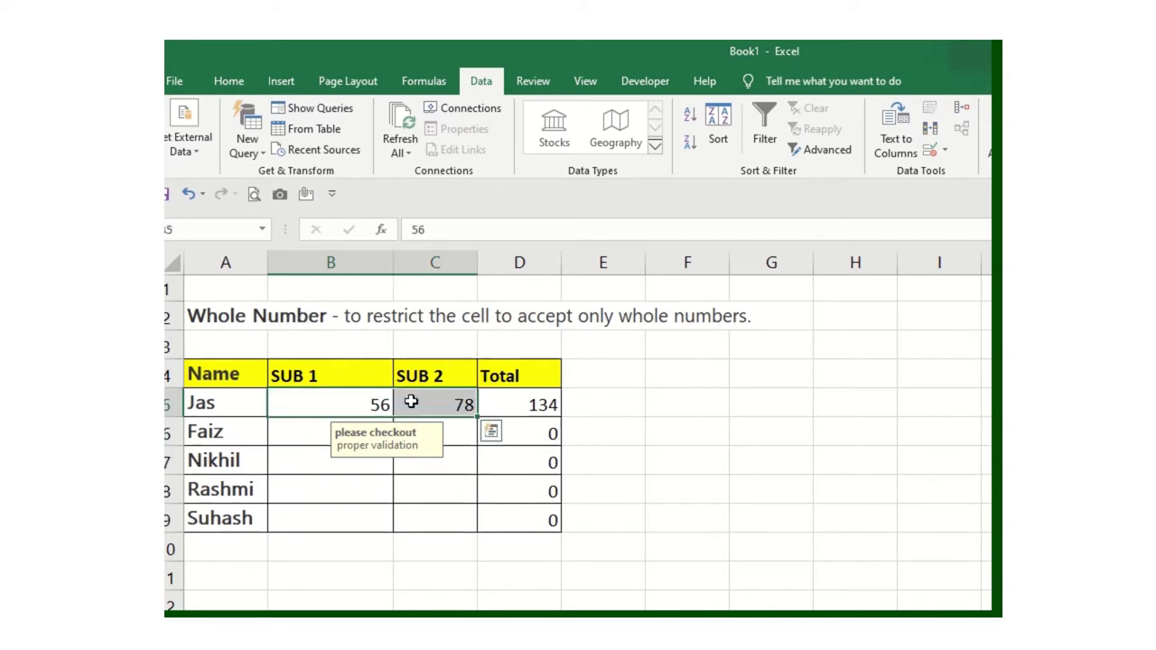
{"action": "left_click", "coordinate": [930, 149]}
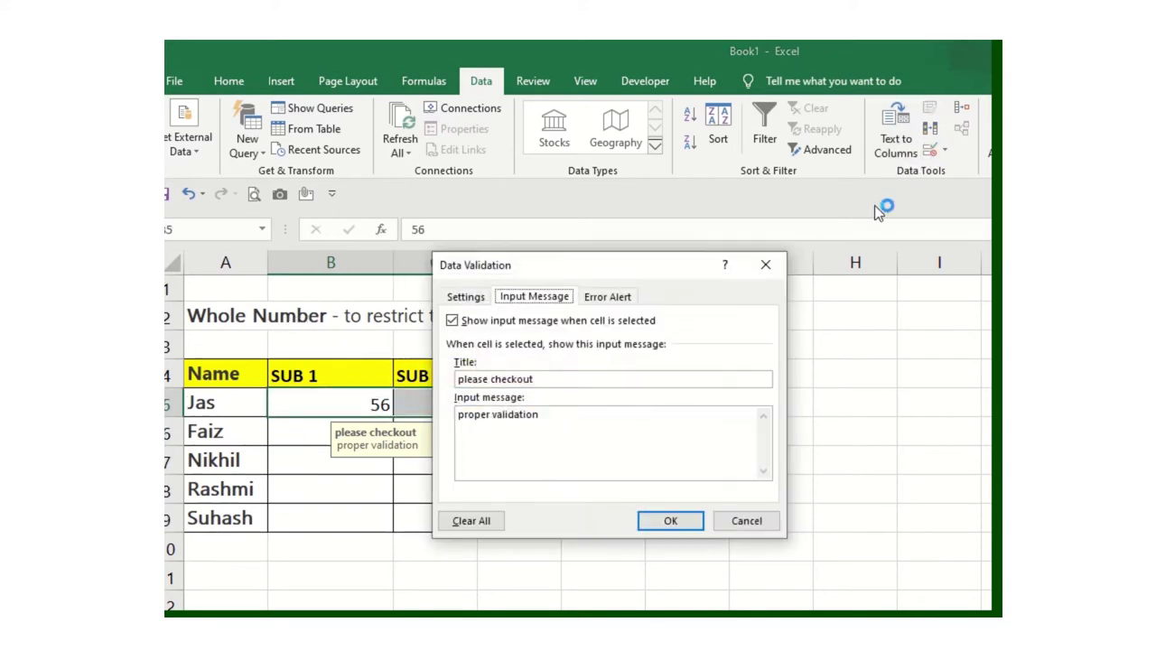
{"action": "left_click", "coordinate": [479, 298]}
{"action": "left_click", "coordinate": [513, 357]}
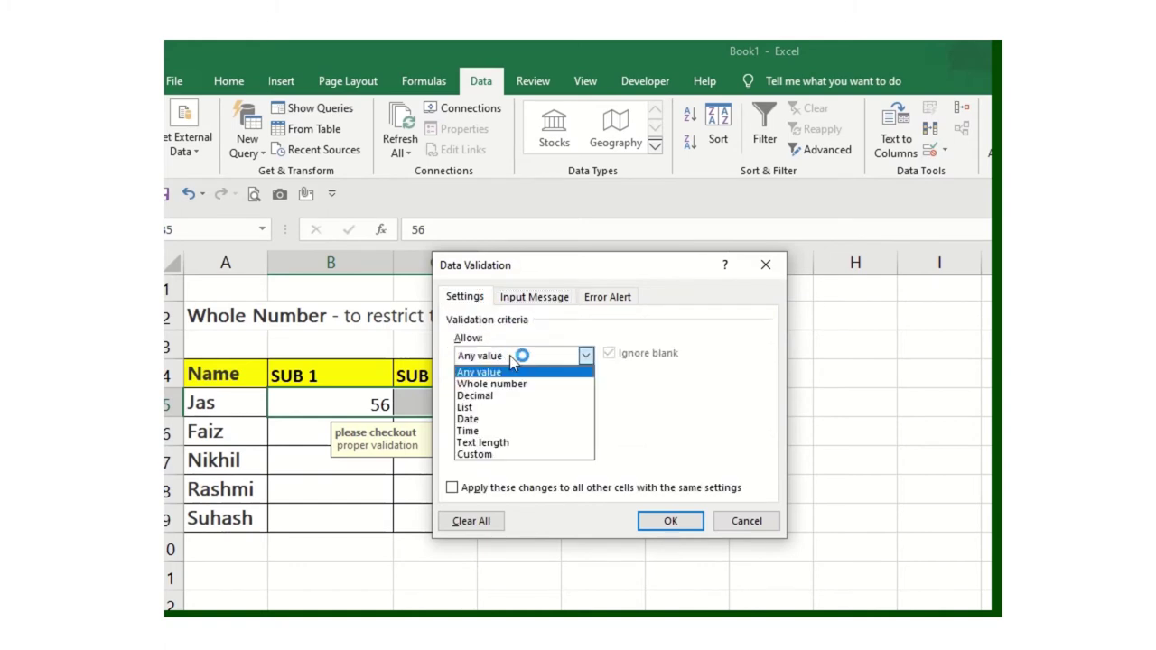
{"action": "left_click", "coordinate": [505, 384]}
{"action": "left_click", "coordinate": [515, 393]}
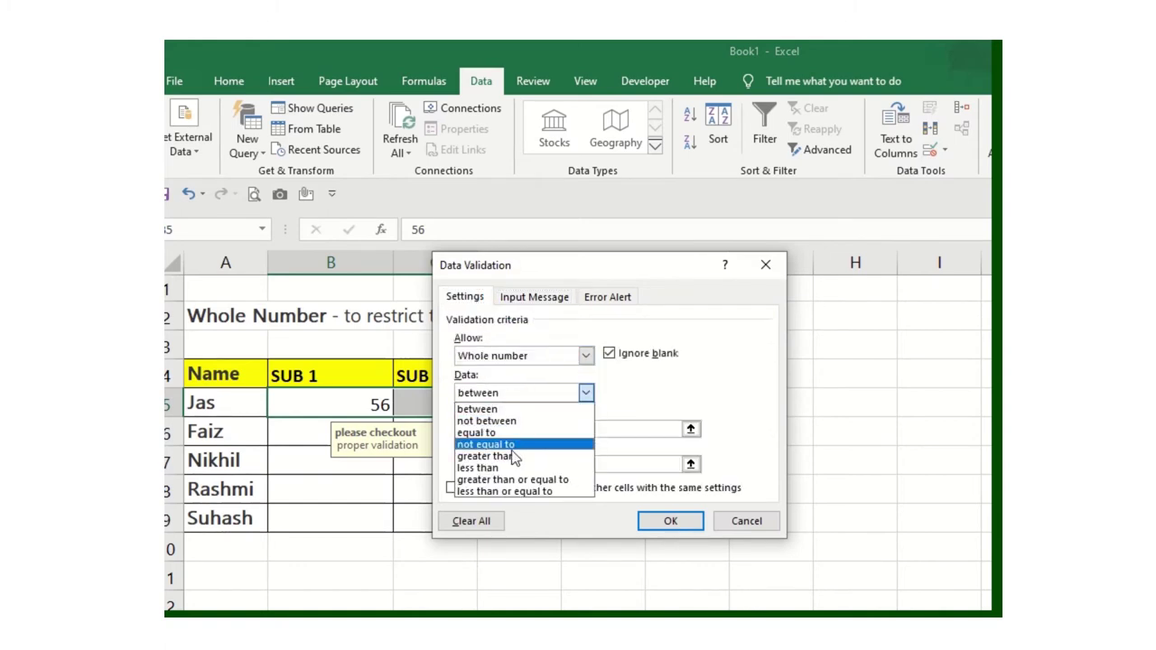
{"action": "left_click", "coordinate": [529, 408]}
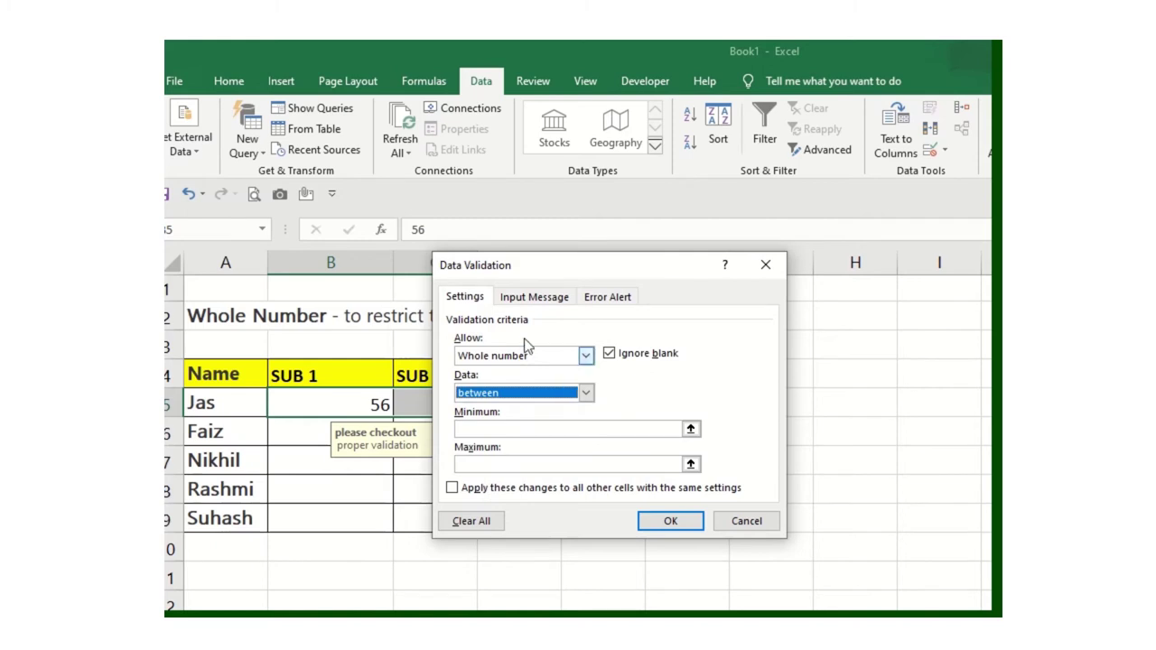
{"action": "left_click", "coordinate": [512, 359]}
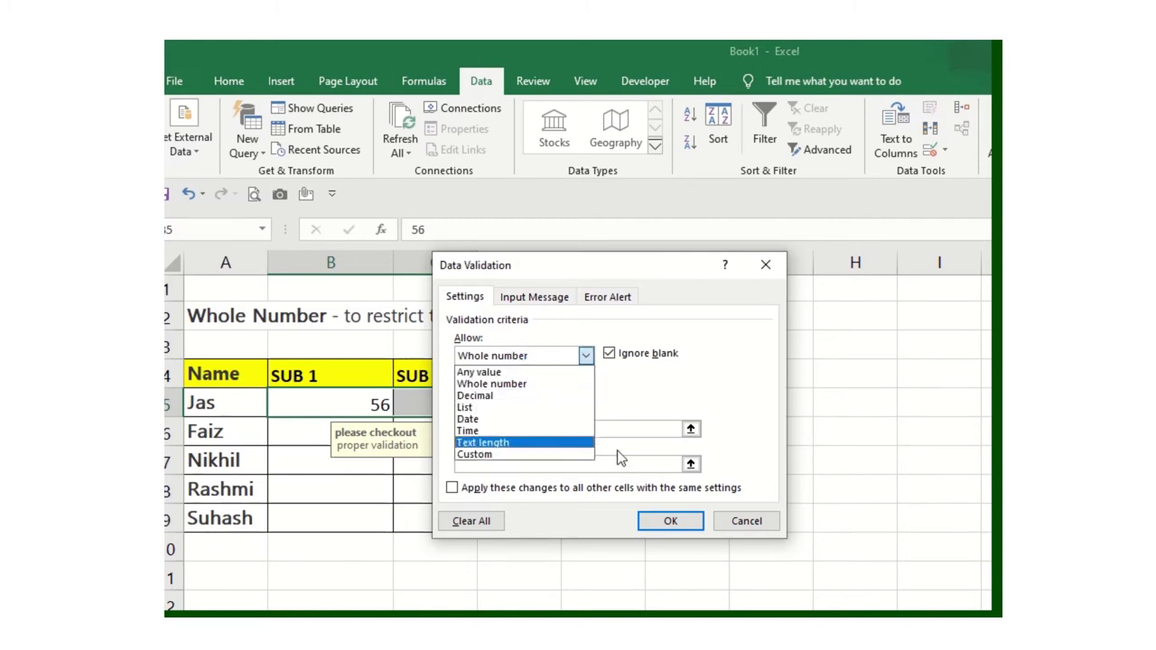
{"action": "left_click", "coordinate": [731, 521]}
{"action": "left_click", "coordinate": [518, 462]}
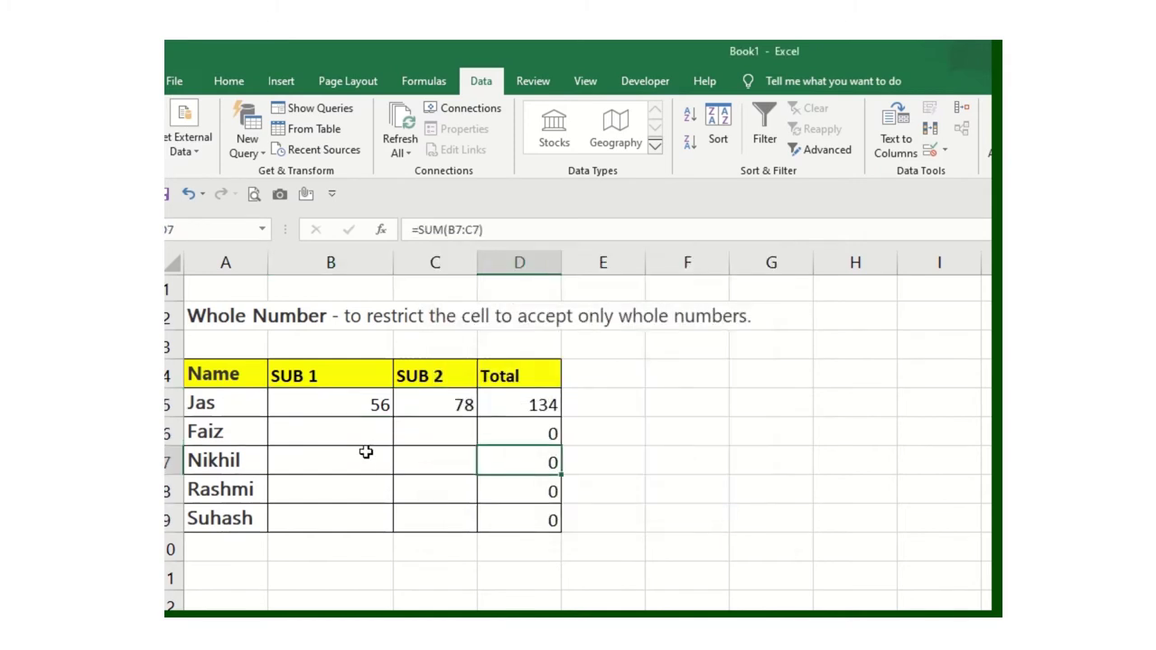
Scroll to the Decimal table and clear the marks in B28:C32.
{"action": "scroll", "coordinate": [359, 479], "scroll_direction": "down", "scroll_amount": 1}
{"action": "scroll", "coordinate": [363, 449], "scroll_direction": "down", "scroll_amount": 4}
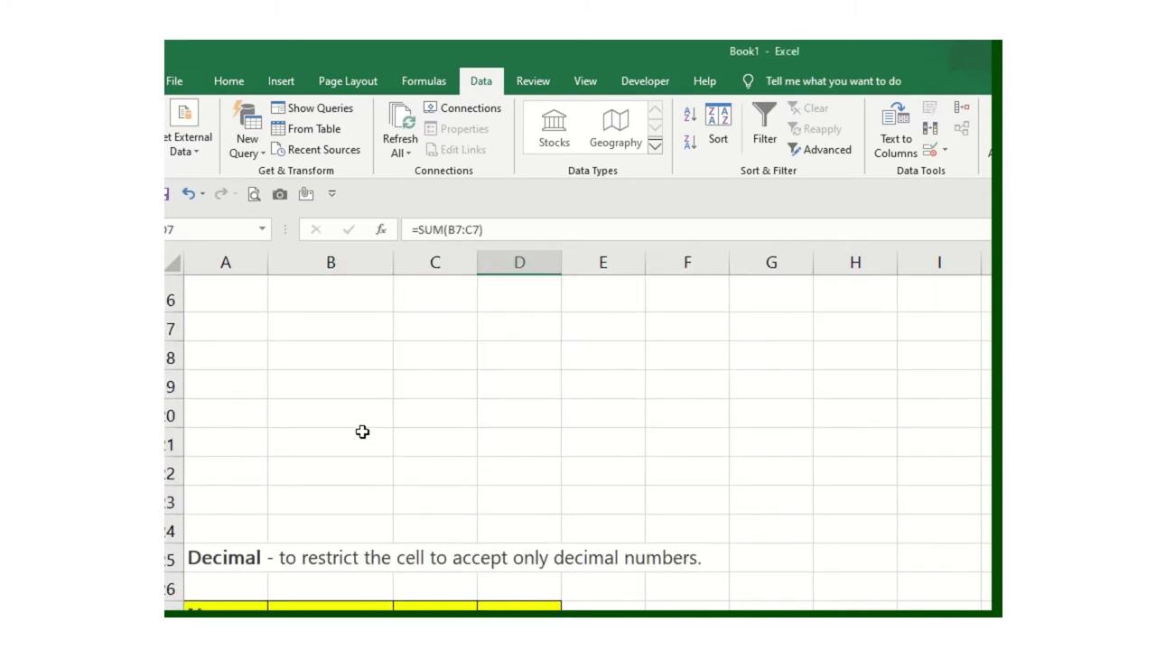
{"action": "scroll", "coordinate": [362, 432], "scroll_direction": "down", "scroll_amount": 2}
{"action": "scroll", "coordinate": [364, 425], "scroll_direction": "down", "scroll_amount": 1}
{"action": "left_click", "coordinate": [338, 407]}
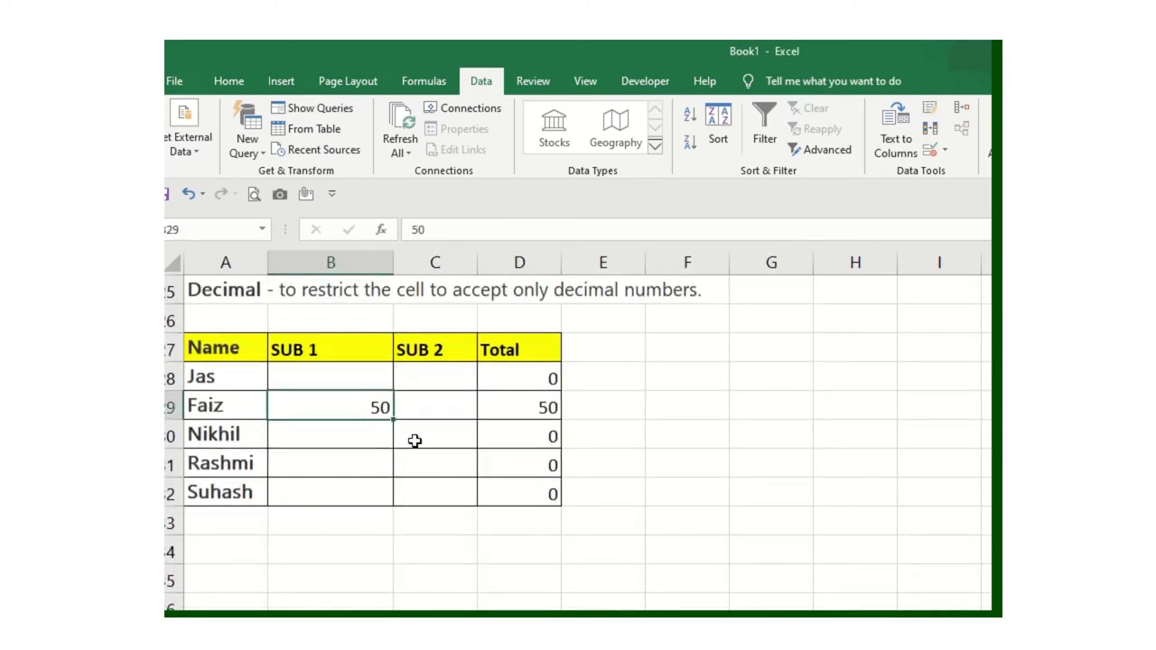
{"action": "left_click_drag", "start_coordinate": [352, 376], "coordinate": [418, 488]}
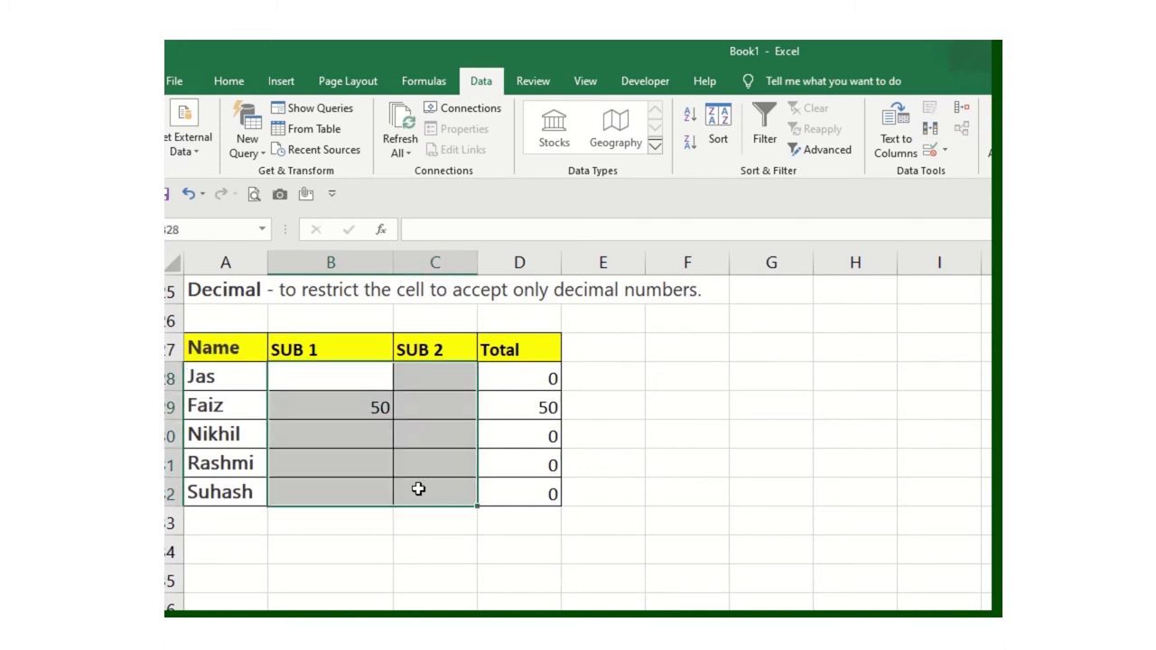
{"action": "key", "text": "Delete"}
{"action": "left_click", "coordinate": [387, 469]}
Check the Decimal heading and reselect the marks B28:C32.
{"action": "scroll", "coordinate": [302, 418], "scroll_direction": "up", "scroll_amount": 1}
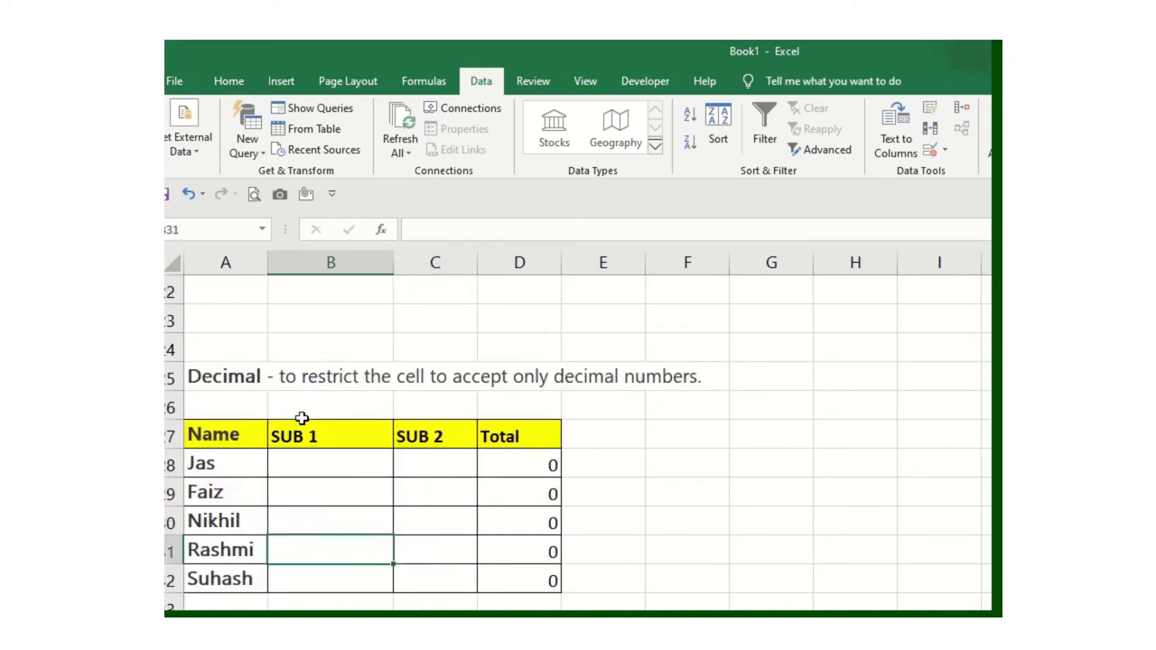
{"action": "scroll", "coordinate": [298, 411], "scroll_direction": "down", "scroll_amount": 1}
{"action": "left_click", "coordinate": [242, 314]}
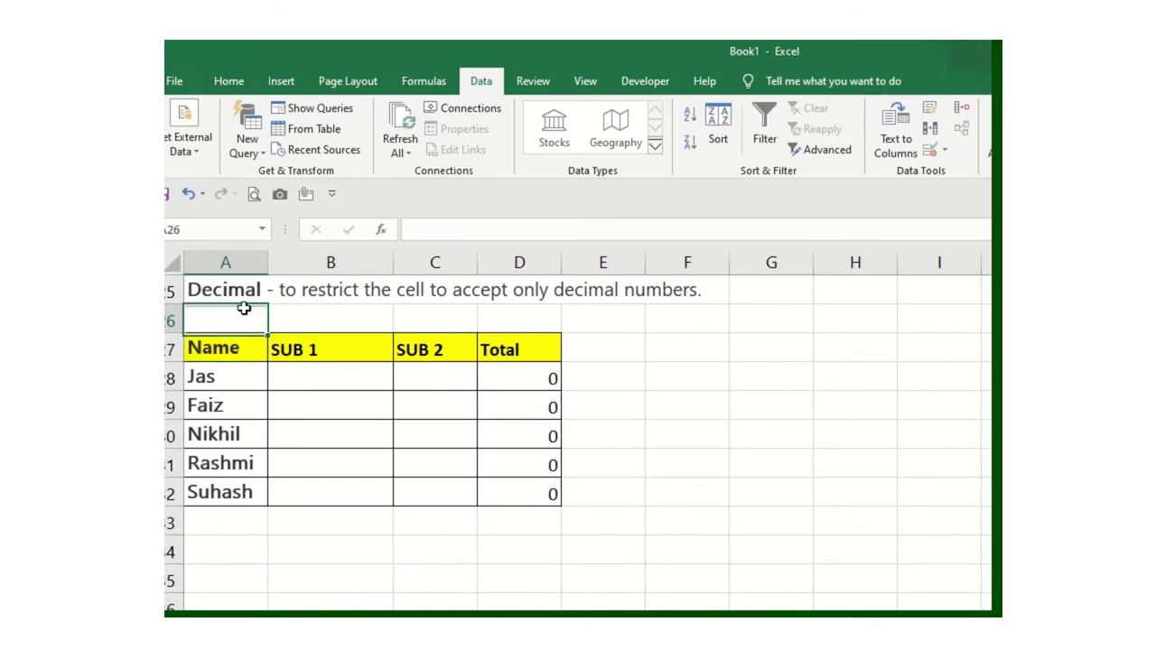
{"action": "left_click", "coordinate": [231, 291]}
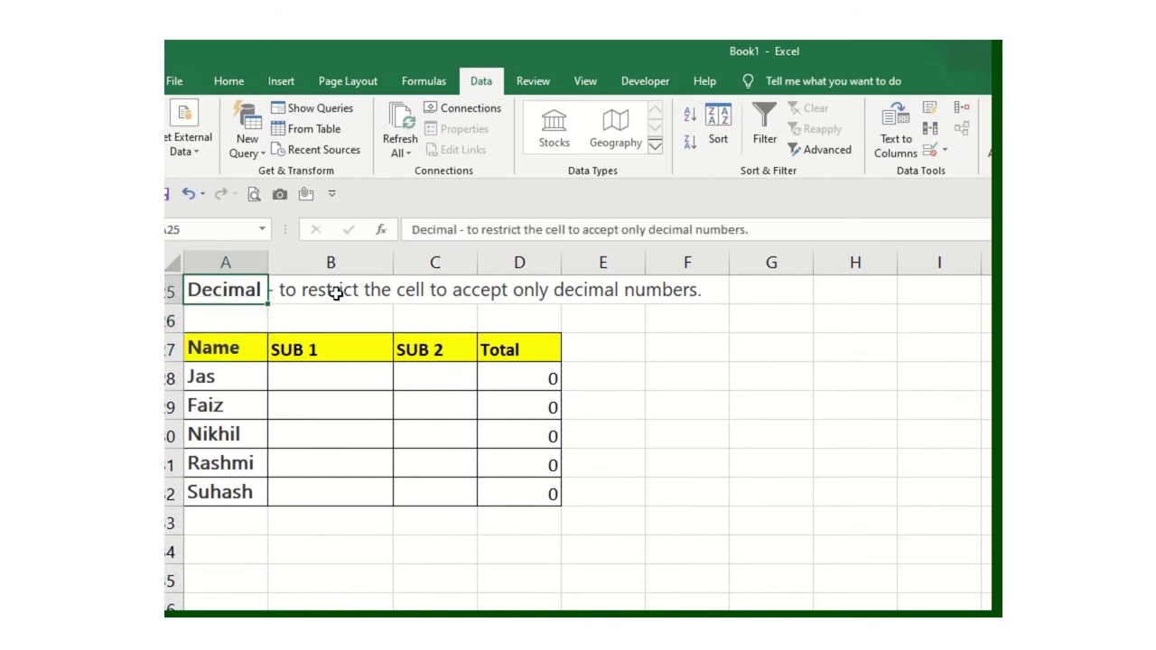
{"action": "left_click", "coordinate": [335, 294]}
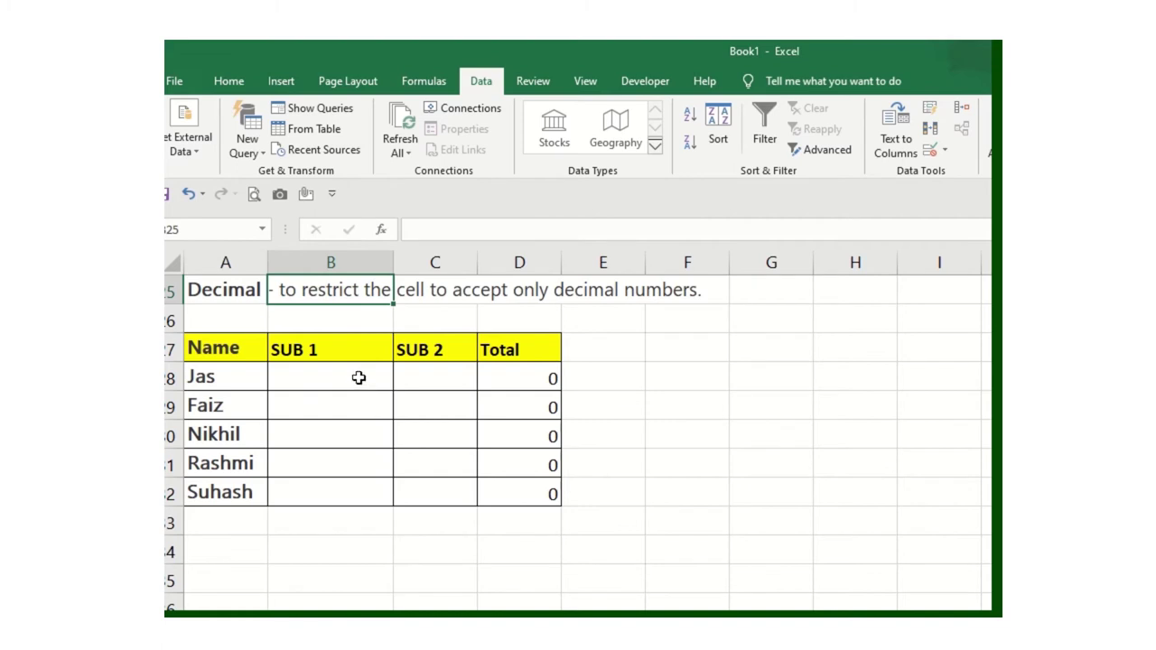
{"action": "left_click_drag", "start_coordinate": [392, 374], "coordinate": [402, 499]}
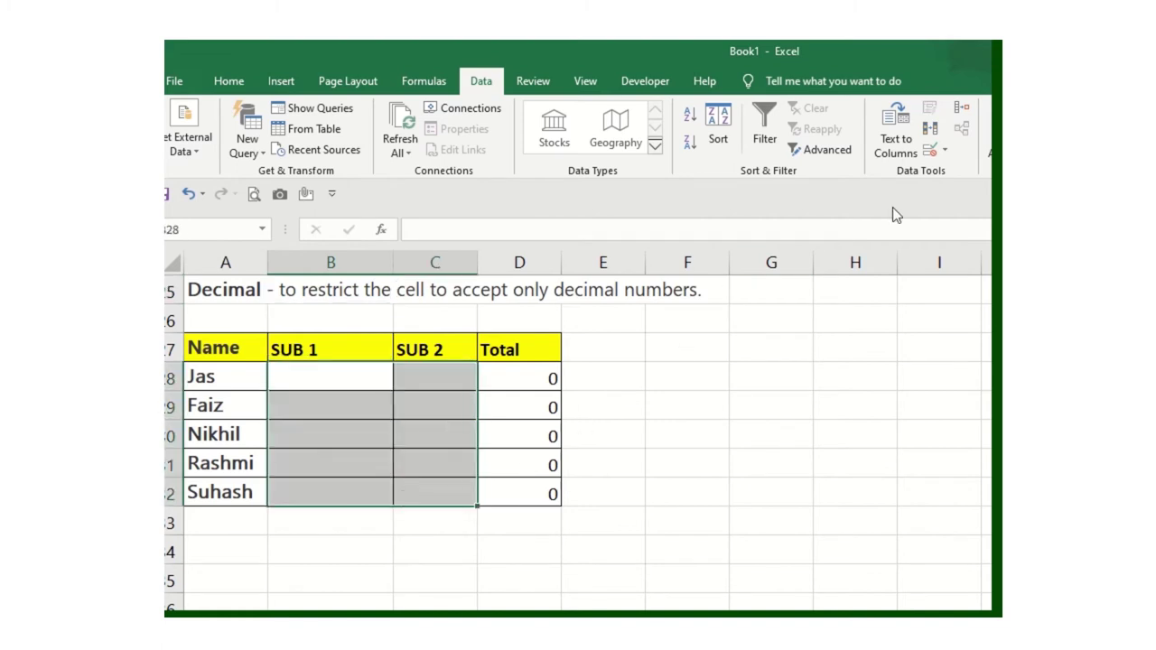
Limit B28:C32 to decimal values between 10.5 and 50.5.
{"action": "left_click", "coordinate": [929, 152]}
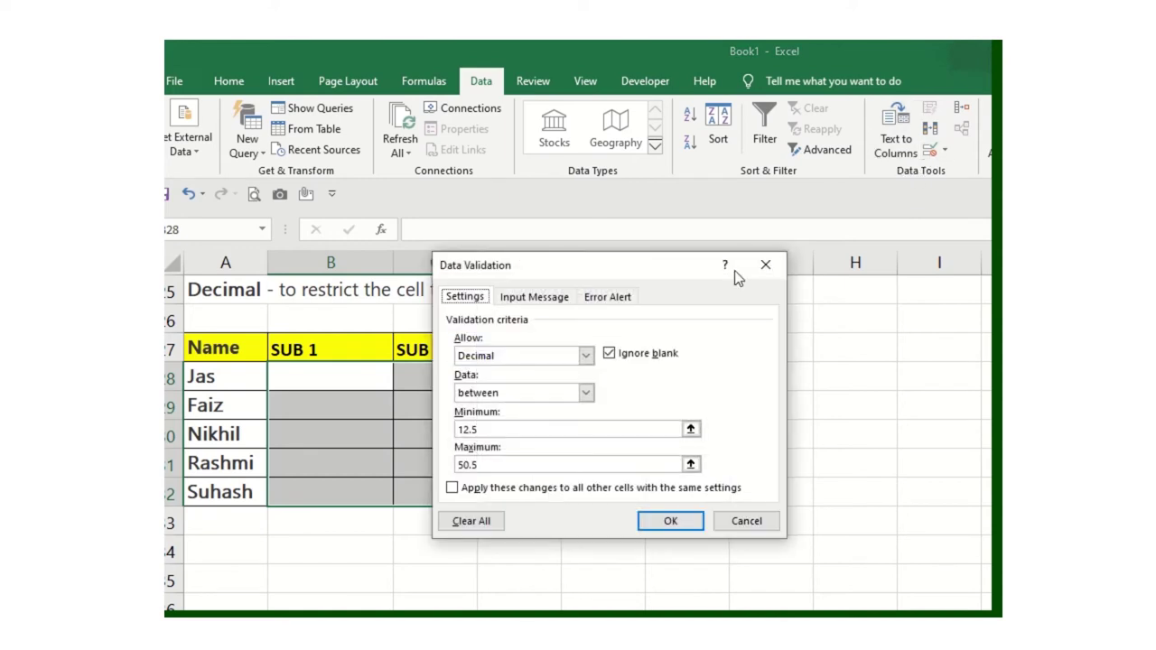
{"action": "double_click", "coordinate": [495, 428]}
{"action": "type", "text": "10"}
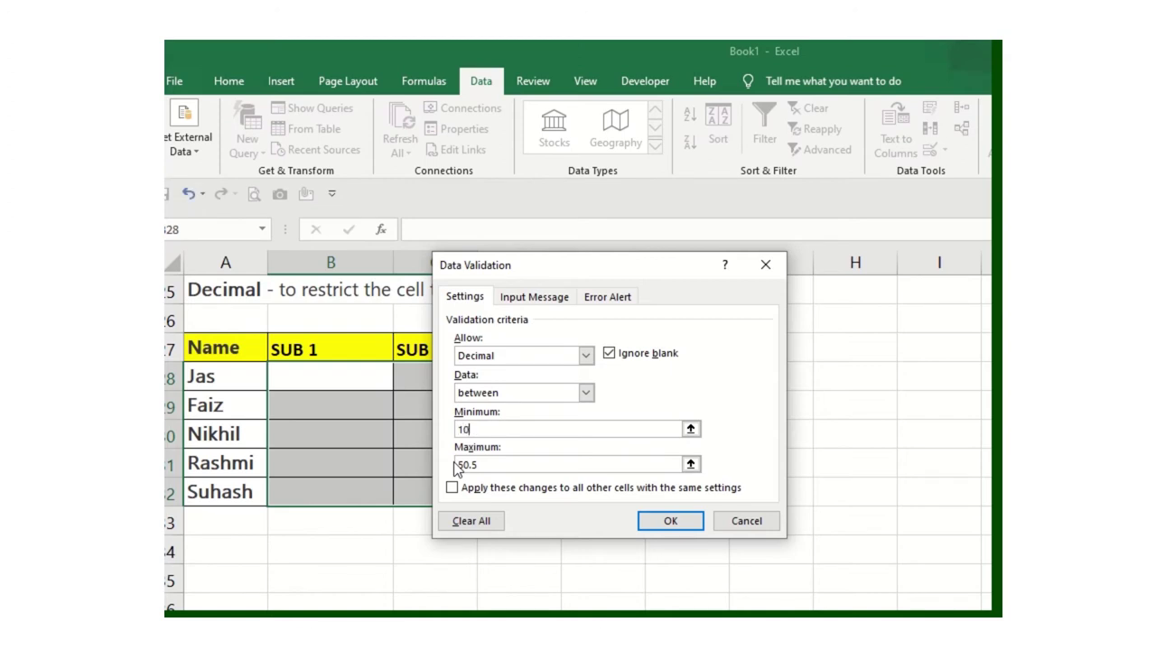
{"action": "left_click", "coordinate": [501, 398]}
{"action": "left_click", "coordinate": [499, 415]}
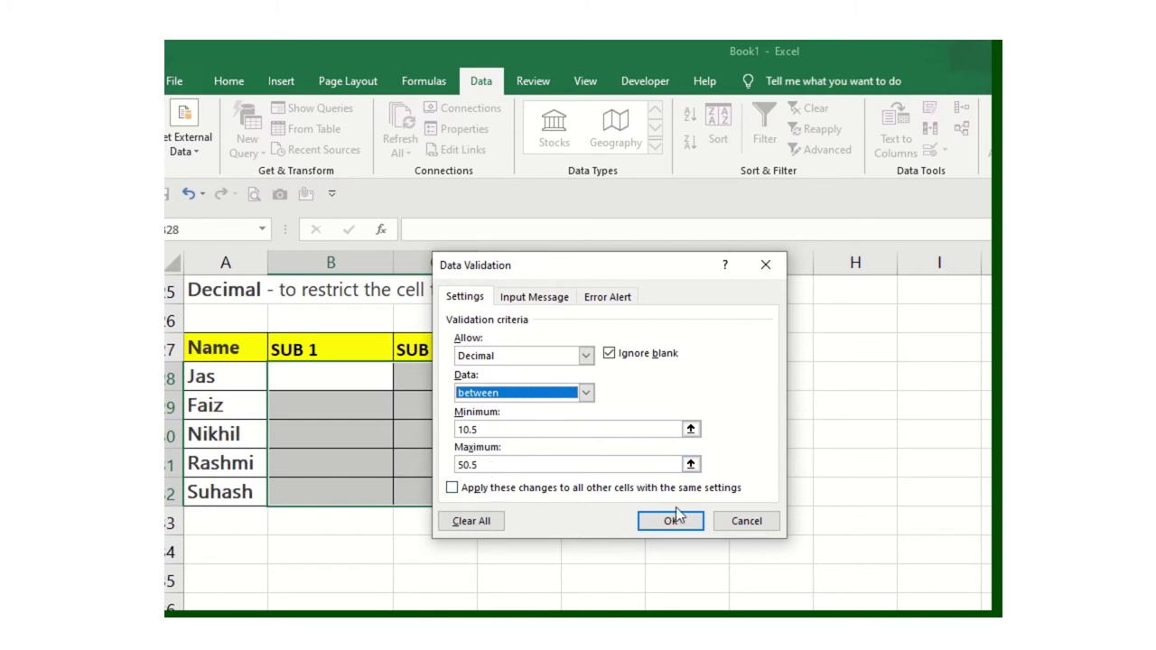
{"action": "left_click", "coordinate": [540, 298]}
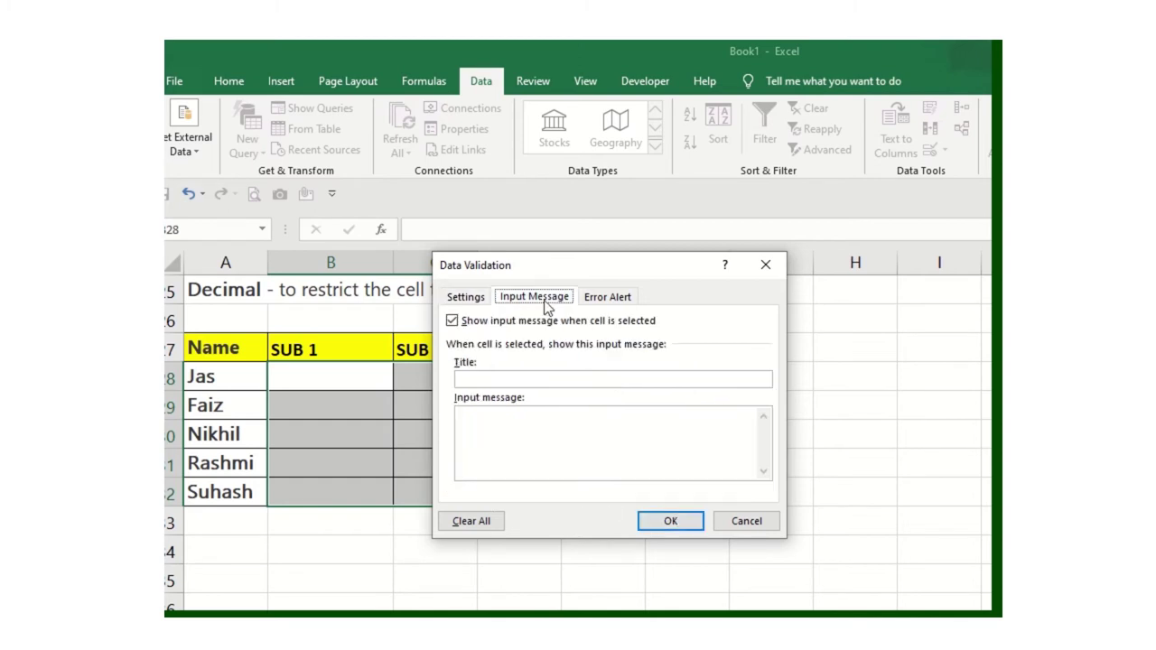
{"action": "left_click", "coordinate": [462, 300]}
{"action": "left_click", "coordinate": [540, 303]}
{"action": "left_click", "coordinate": [589, 302]}
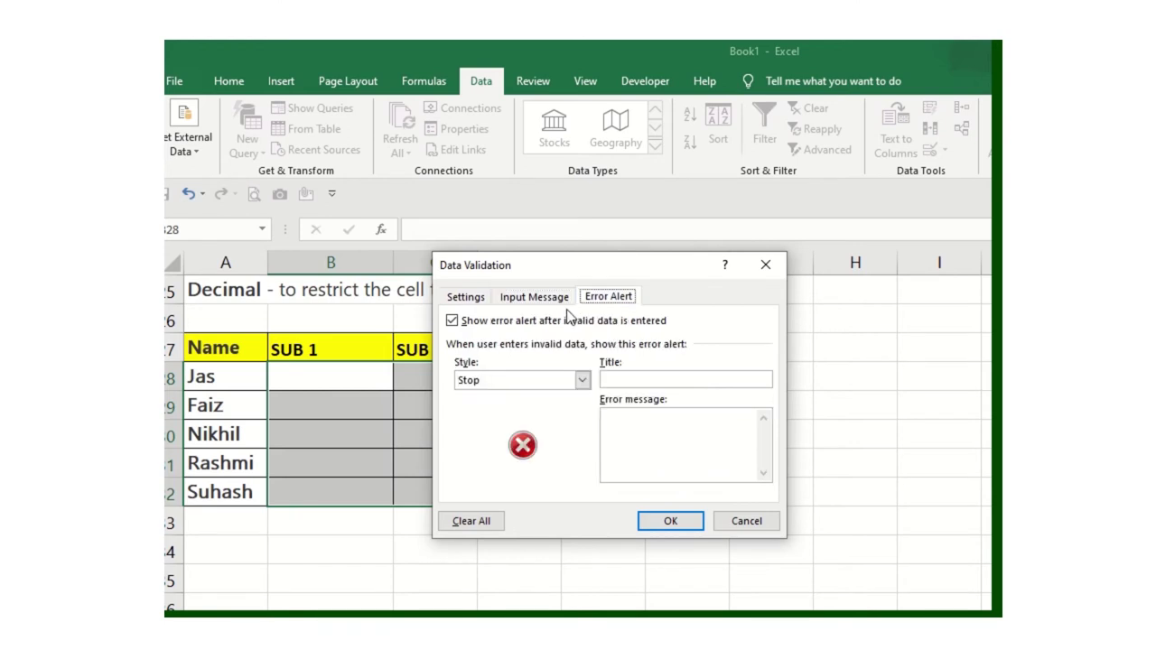
{"action": "left_click", "coordinate": [537, 302]}
{"action": "left_click", "coordinate": [477, 305]}
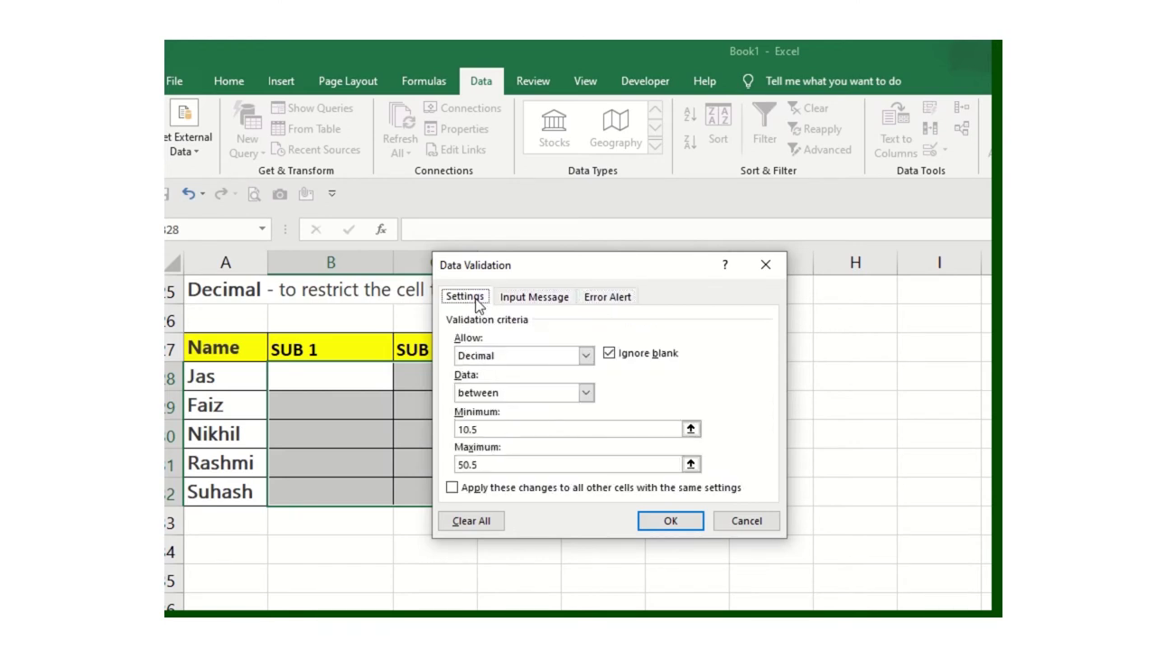
{"action": "left_click", "coordinate": [685, 526]}
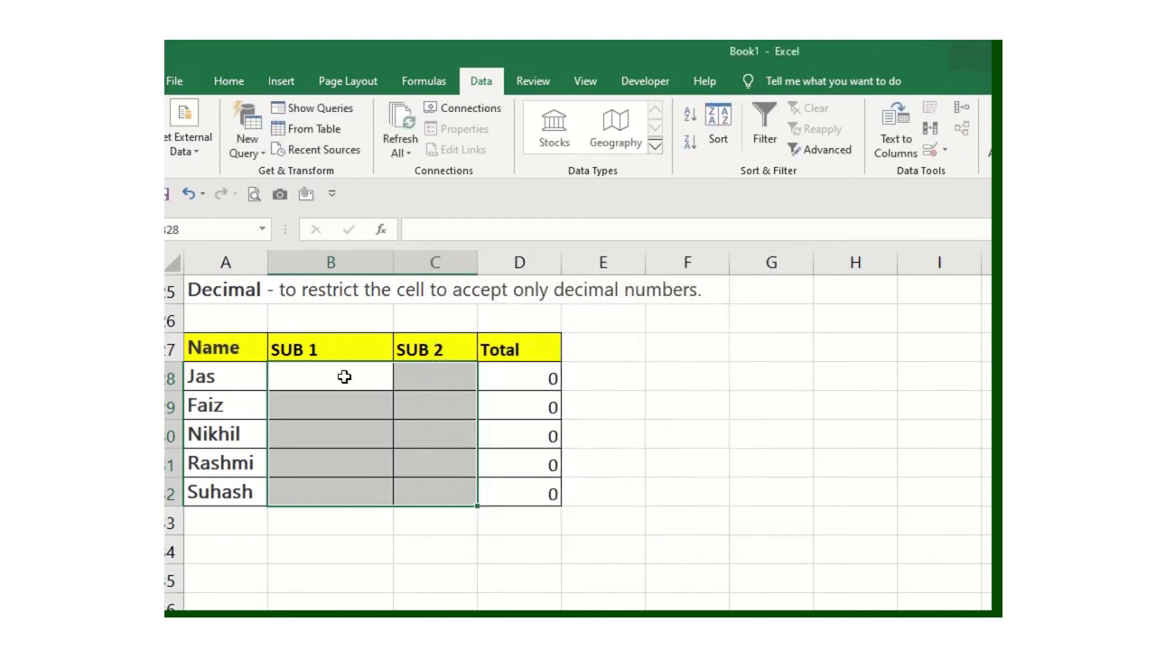
Test marks 9 and 10 in B28 and discard them as rejected.
{"action": "left_click", "coordinate": [344, 377]}
{"action": "type", "text": "9"}
{"action": "key", "text": "Return"}
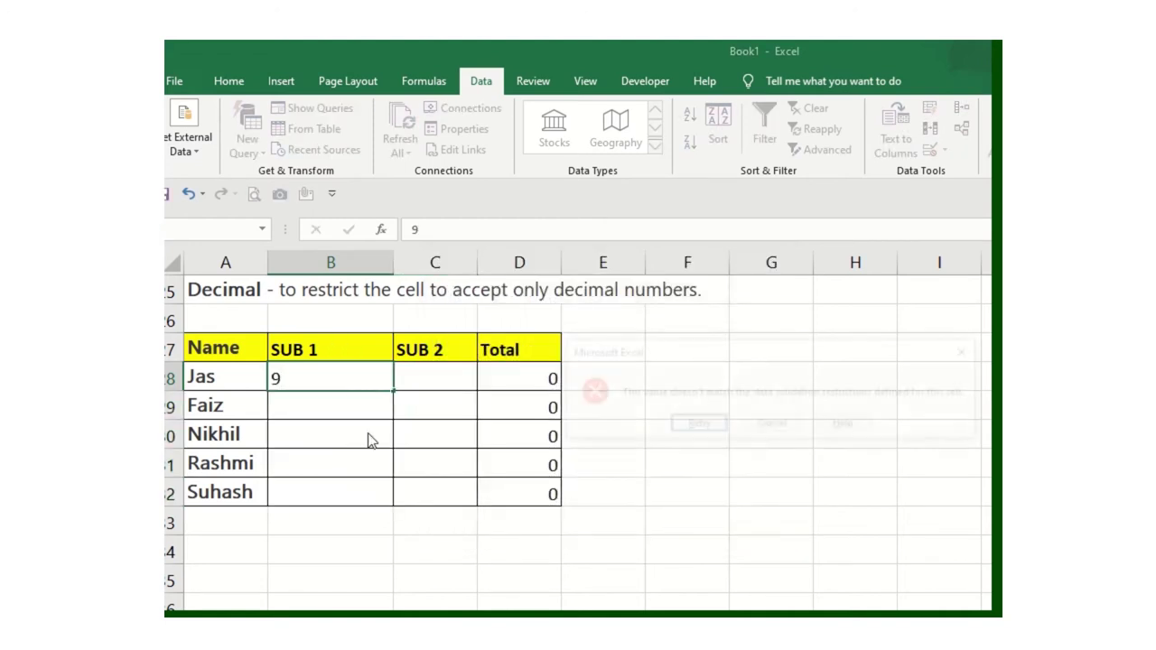
{"action": "left_click_drag", "start_coordinate": [795, 359], "coordinate": [603, 344]}
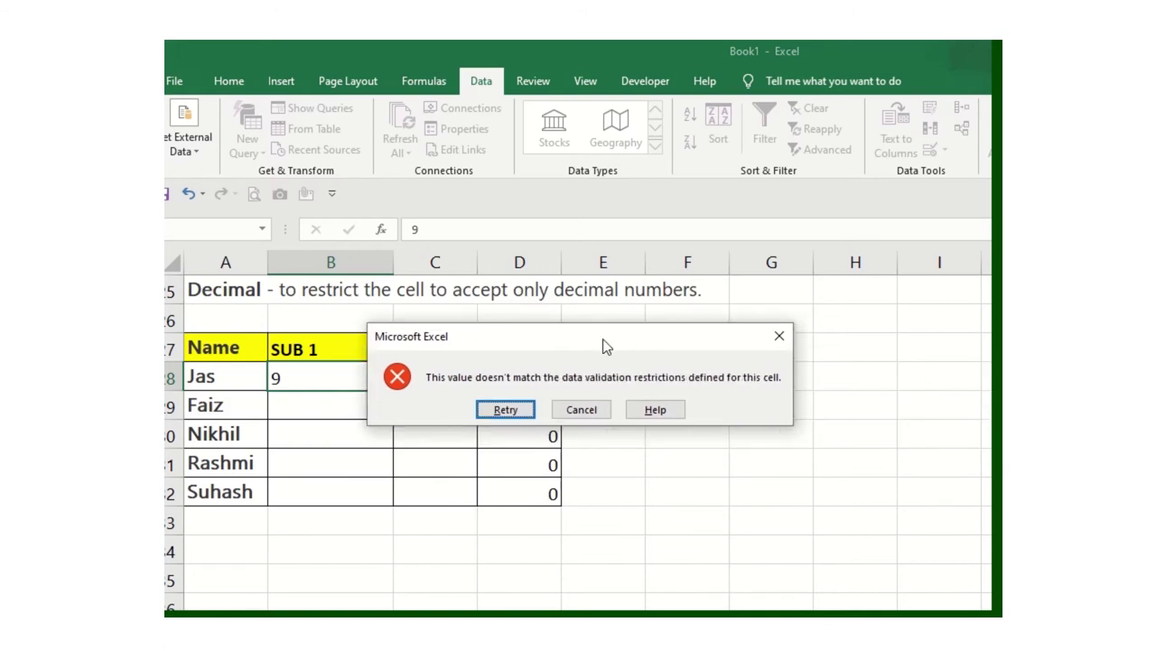
{"action": "left_click", "coordinate": [508, 410]}
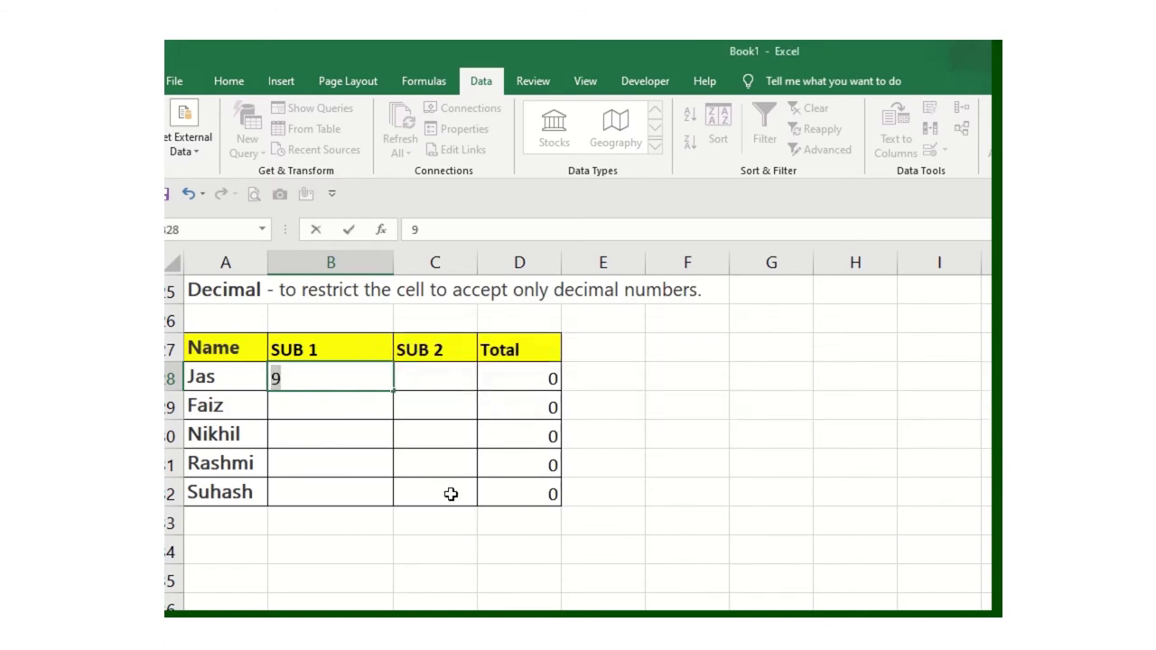
{"action": "type", "text": "10"}
{"action": "key", "text": "Return"}
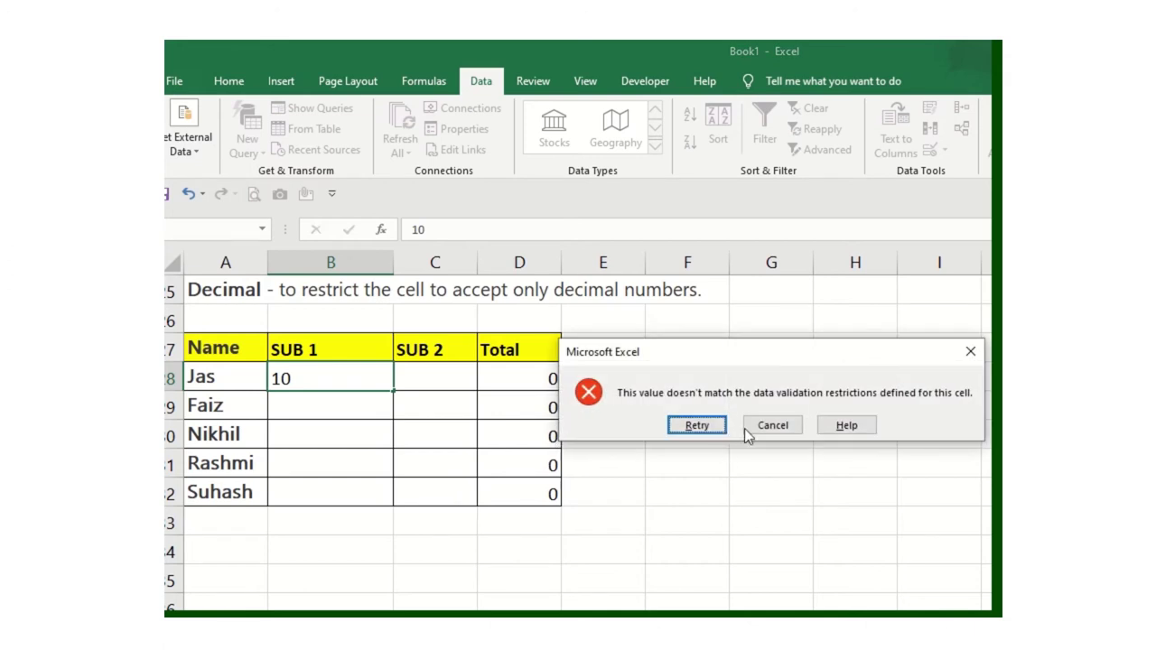
{"action": "left_click", "coordinate": [748, 426]}
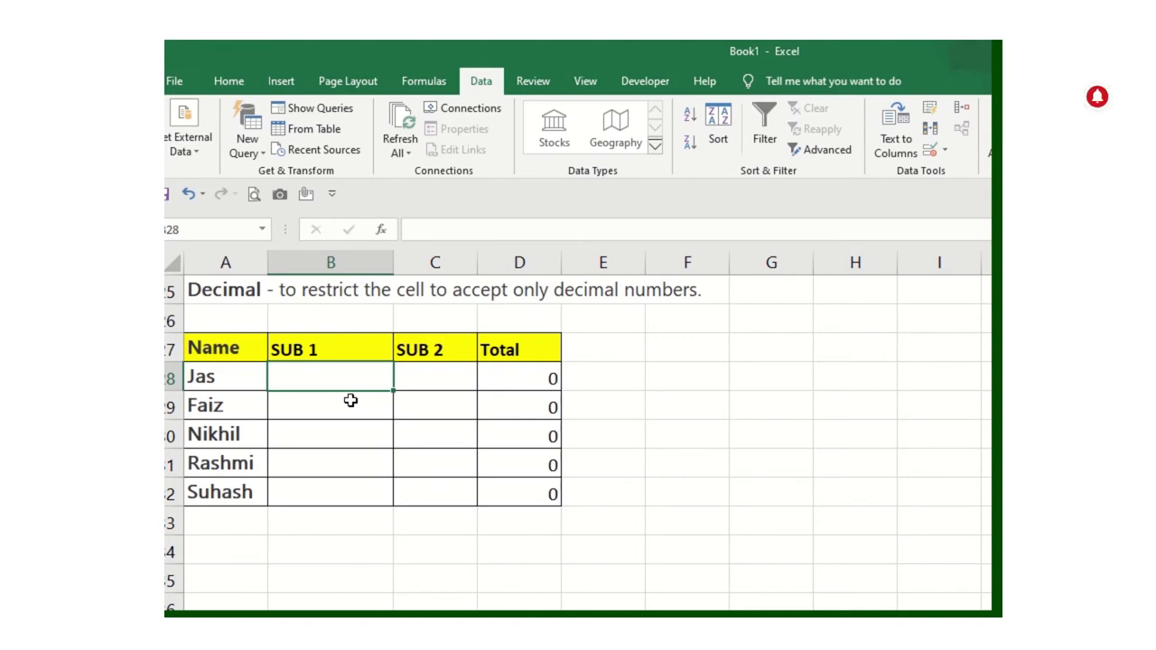
Enter Jas's marks 12.5 and 50.5 and Faiz's SUB 2 mark of 50.
{"action": "type", "text": "12.5"}
{"action": "key", "text": "Return"}
{"action": "key", "text": "Return"}
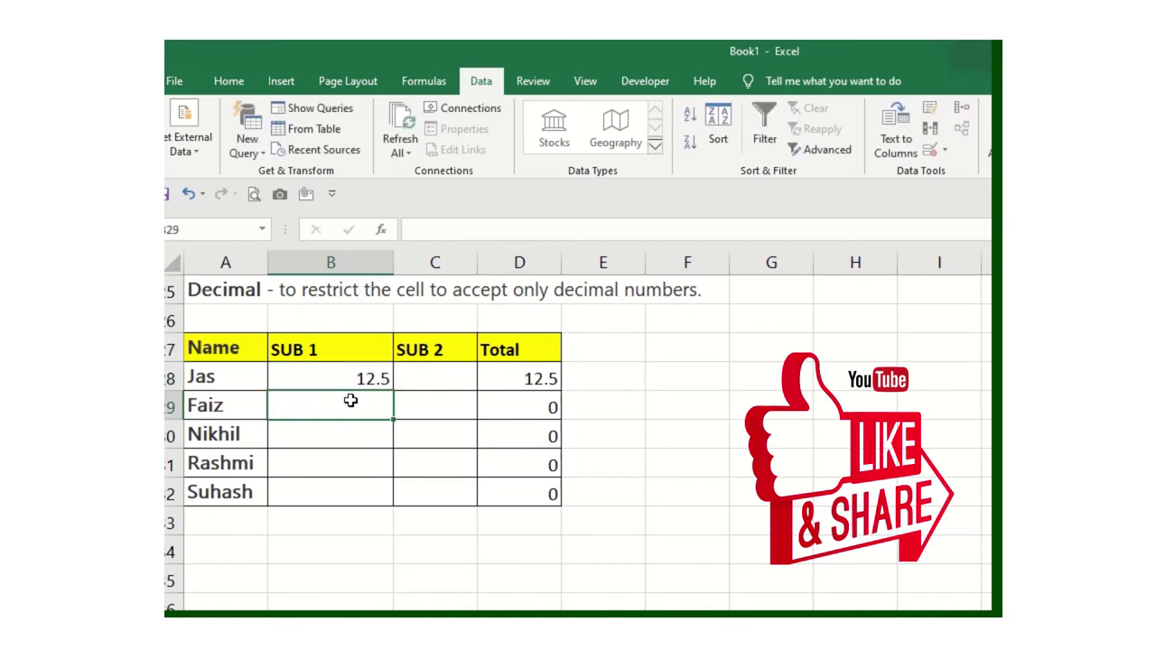
{"action": "left_click", "coordinate": [411, 383]}
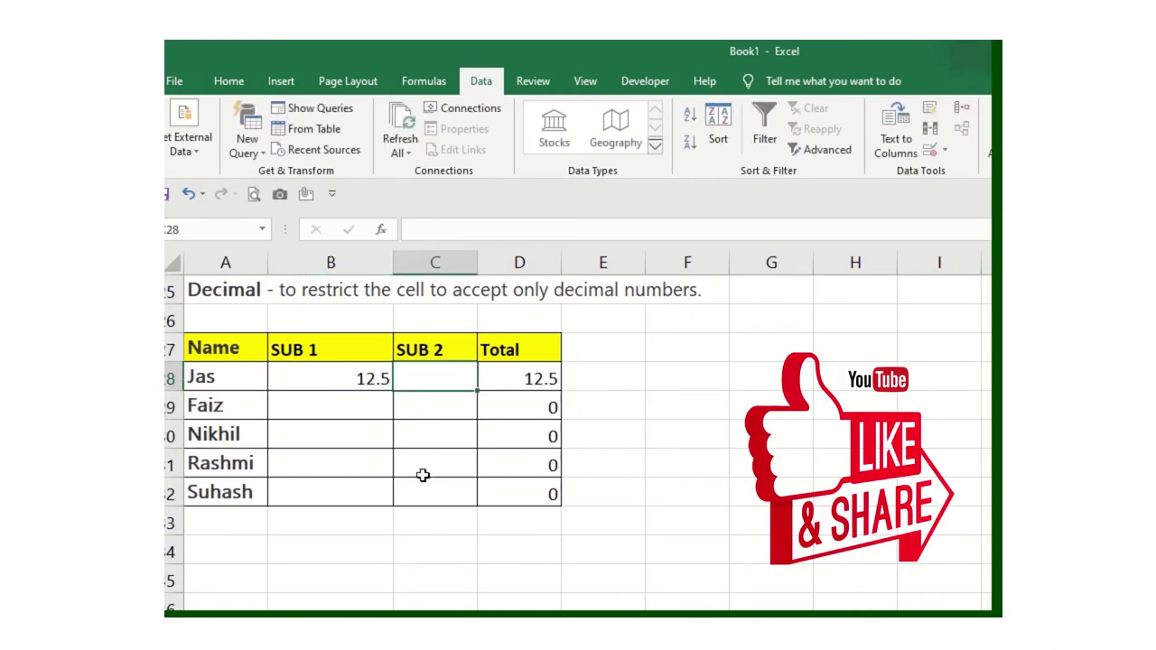
{"action": "type", "text": "50.5"}
{"action": "key", "text": "Return"}
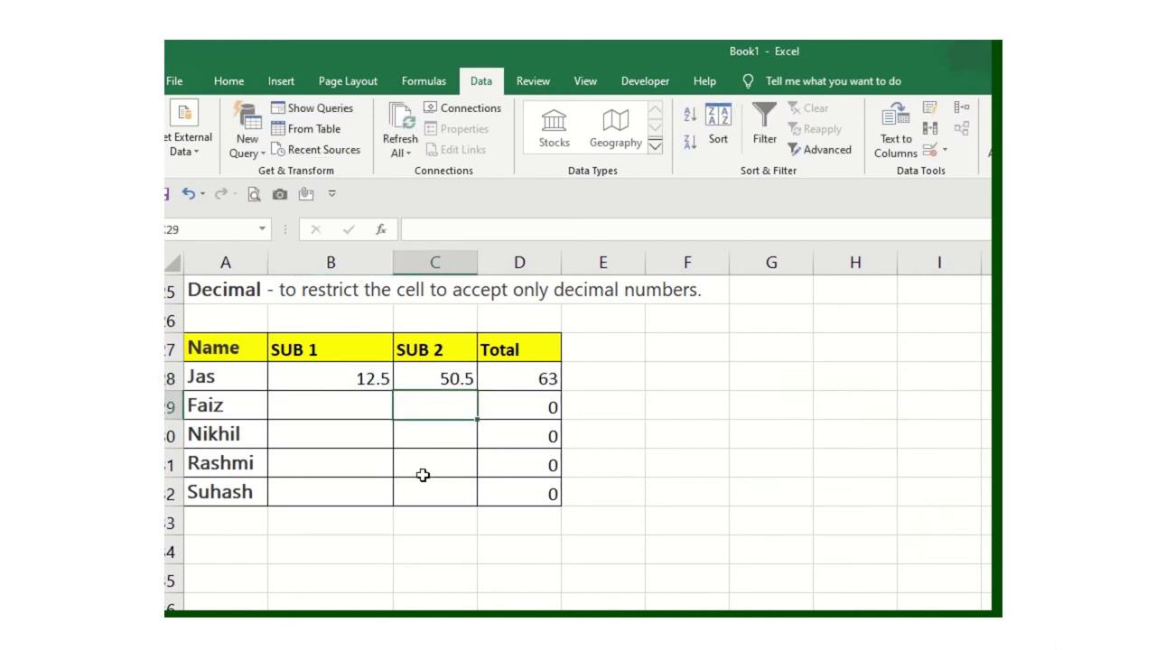
{"action": "type", "text": "50"}
{"action": "key", "text": "Return"}
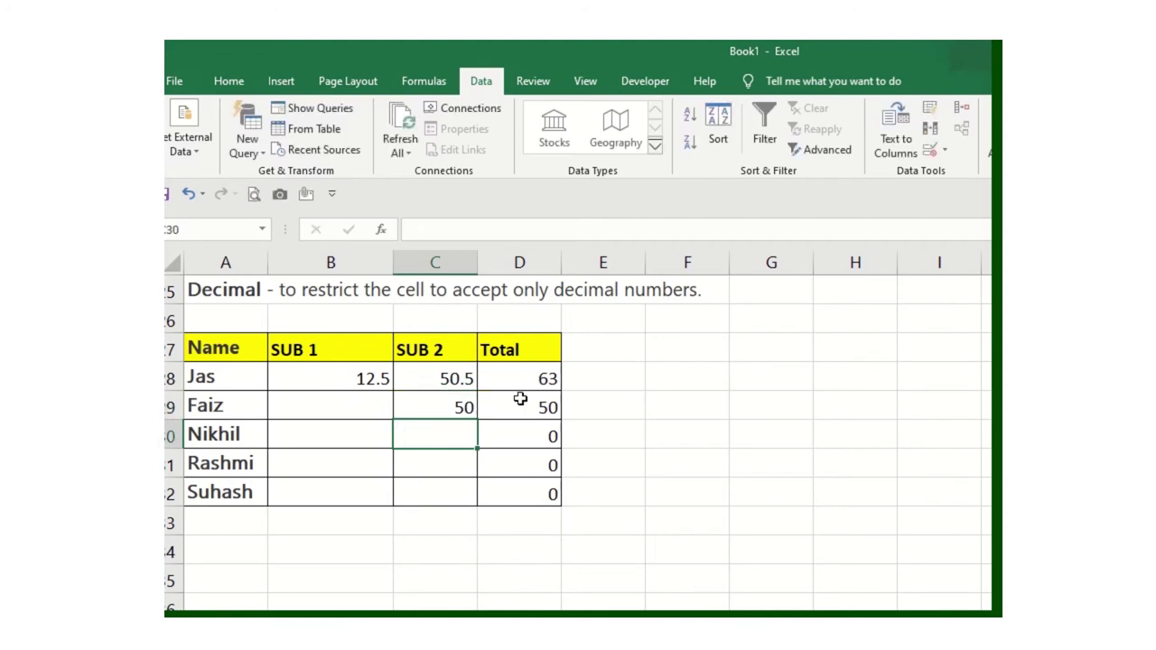
Review the entered marks and the Total formula in B28:D29.
{"action": "left_click", "coordinate": [484, 407]}
{"action": "left_click", "coordinate": [448, 407]}
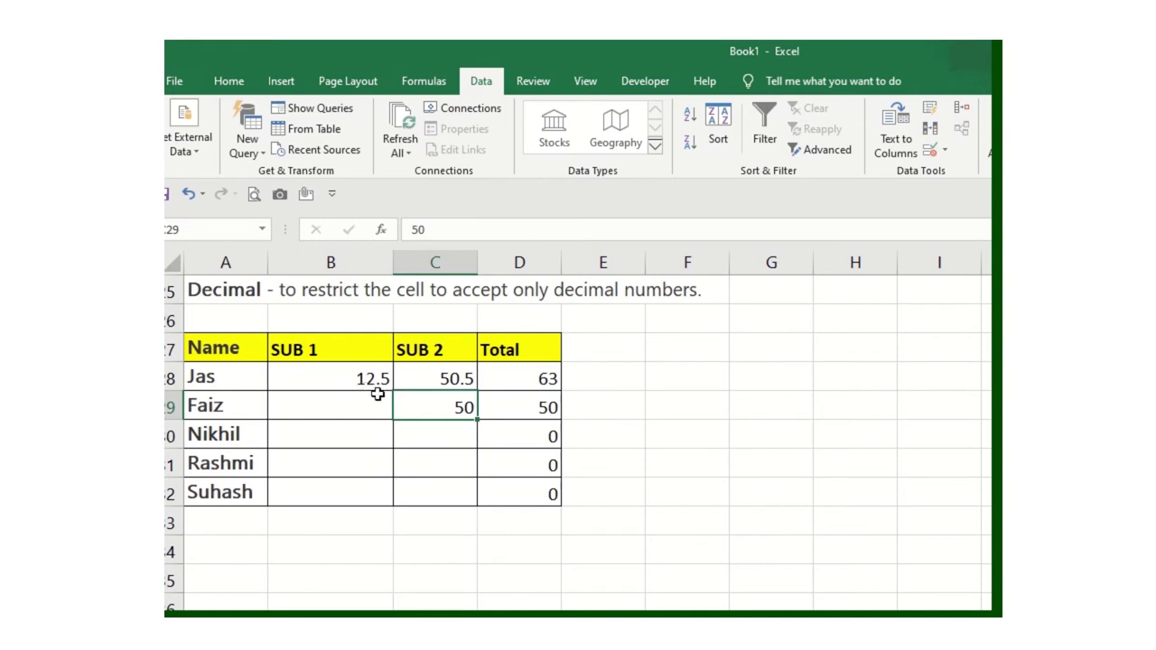
{"action": "left_click_drag", "start_coordinate": [363, 379], "coordinate": [408, 386]}
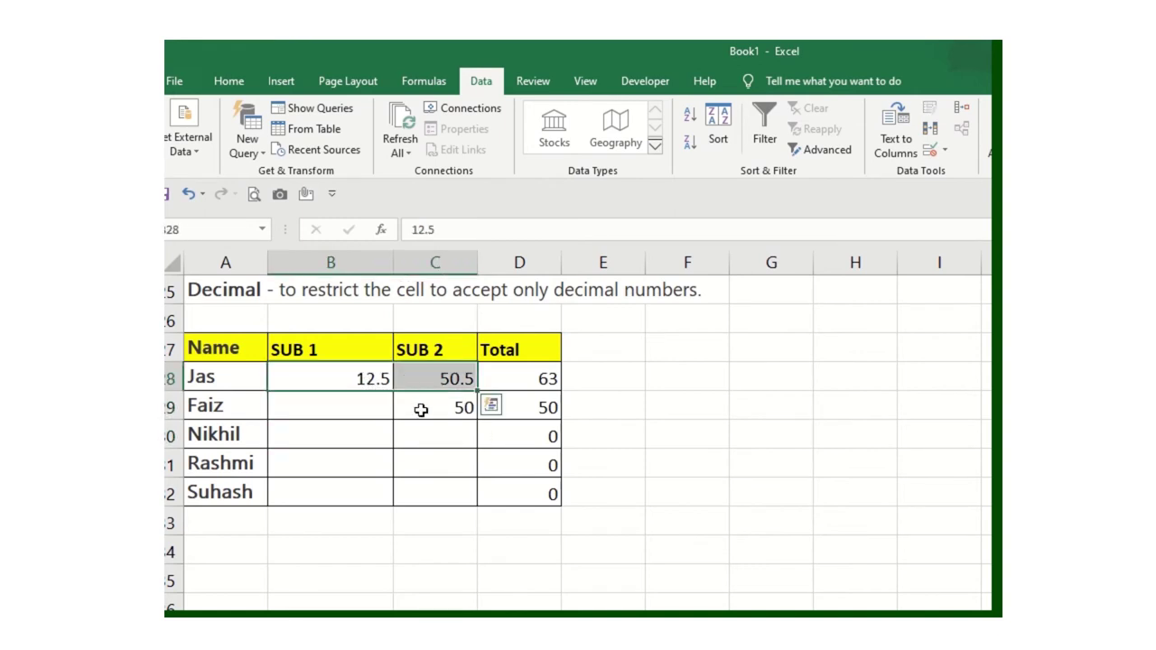
{"action": "left_click", "coordinate": [423, 406]}
{"action": "left_click", "coordinate": [356, 381]}
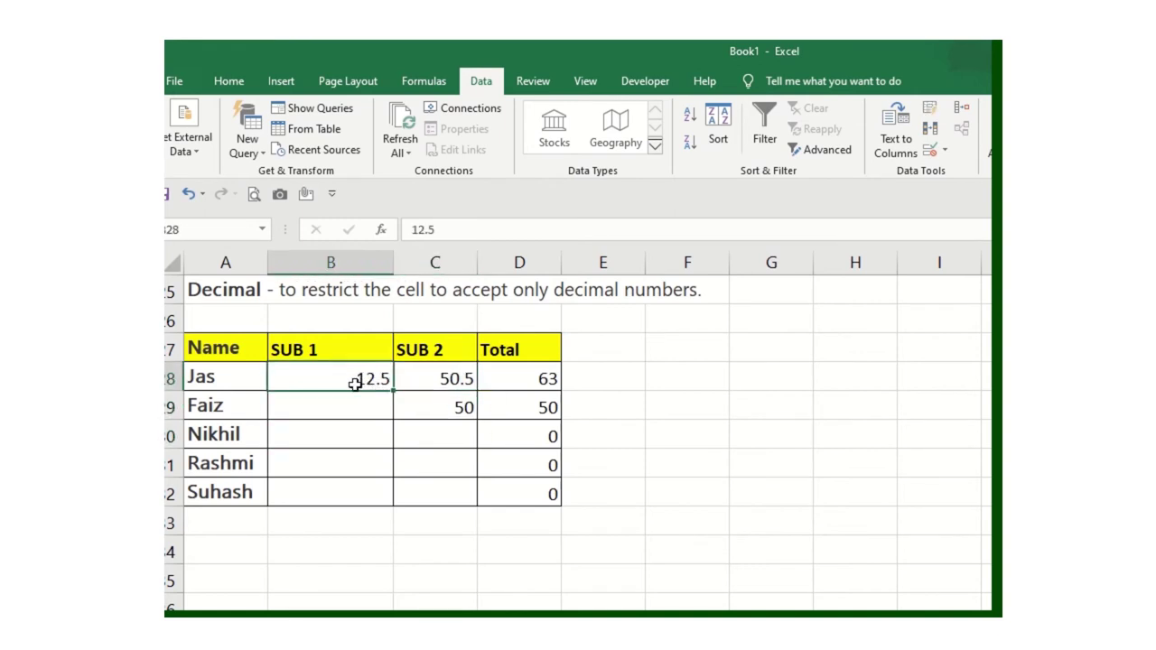
{"action": "left_click_drag", "start_coordinate": [352, 382], "coordinate": [403, 403]}
{"action": "left_click", "coordinate": [377, 456]}
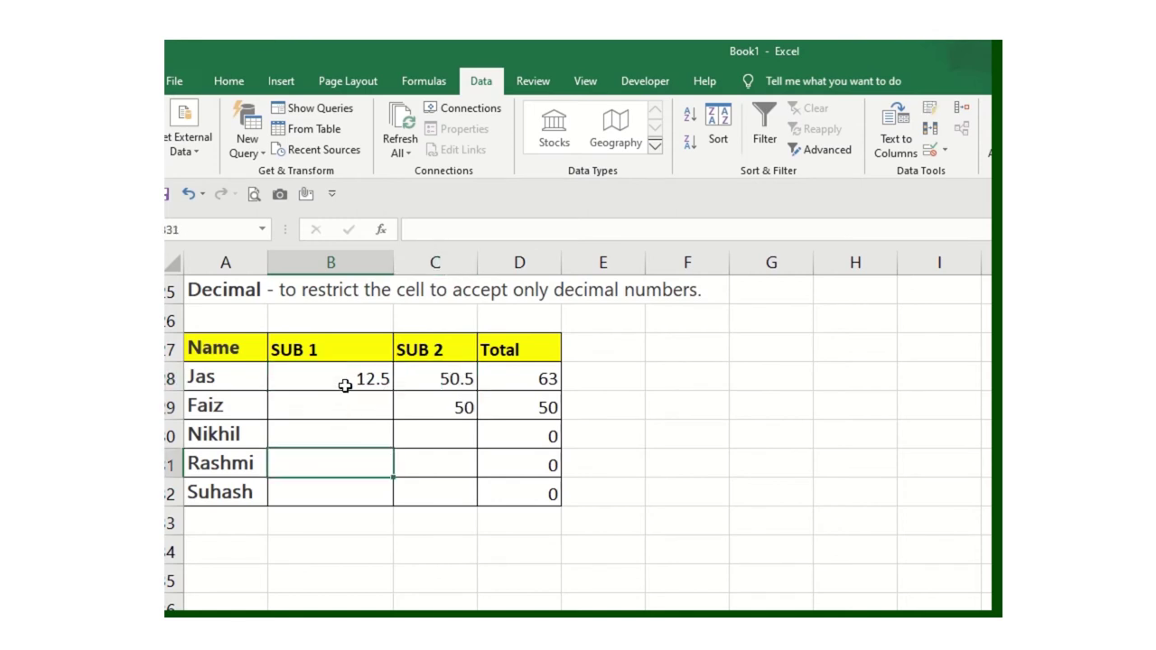
{"action": "left_click", "coordinate": [342, 375]}
Enter 78 in C29 and cancel the rejection so it keeps 50.
{"action": "left_click", "coordinate": [419, 415]}
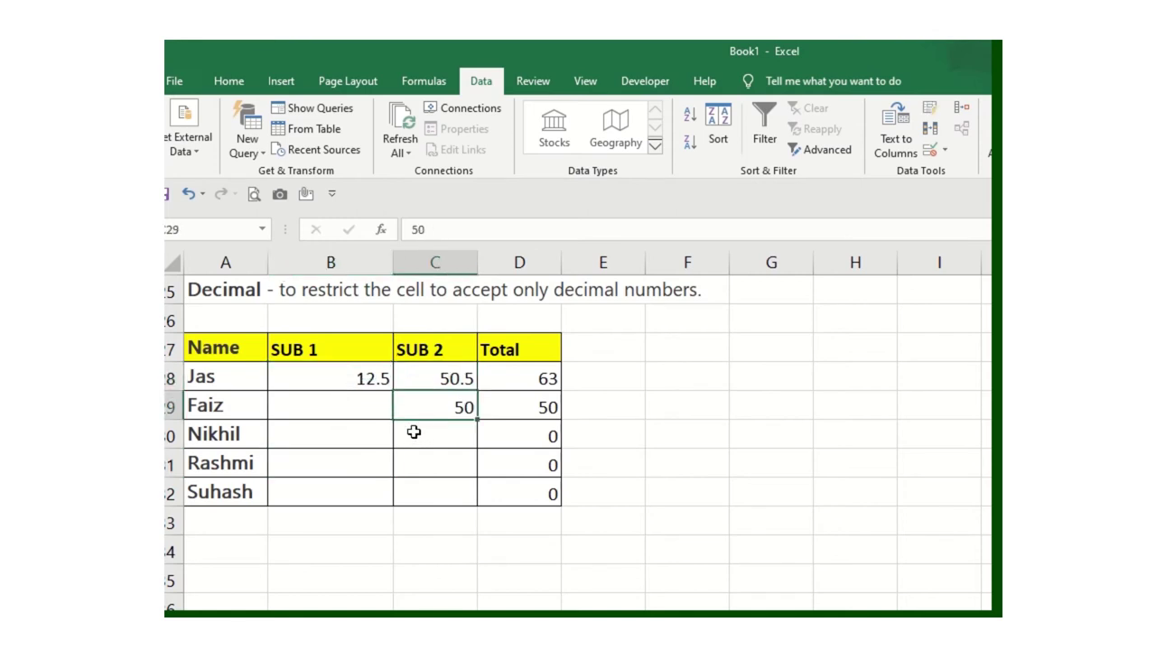
{"action": "type", "text": "78"}
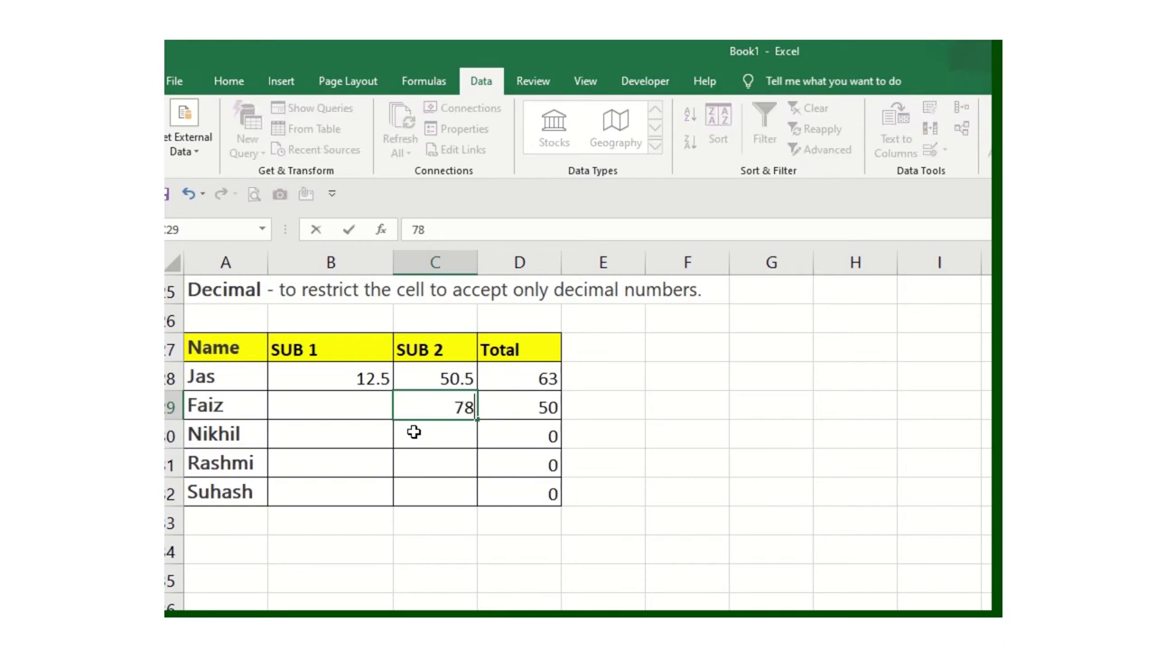
{"action": "key", "text": "Return"}
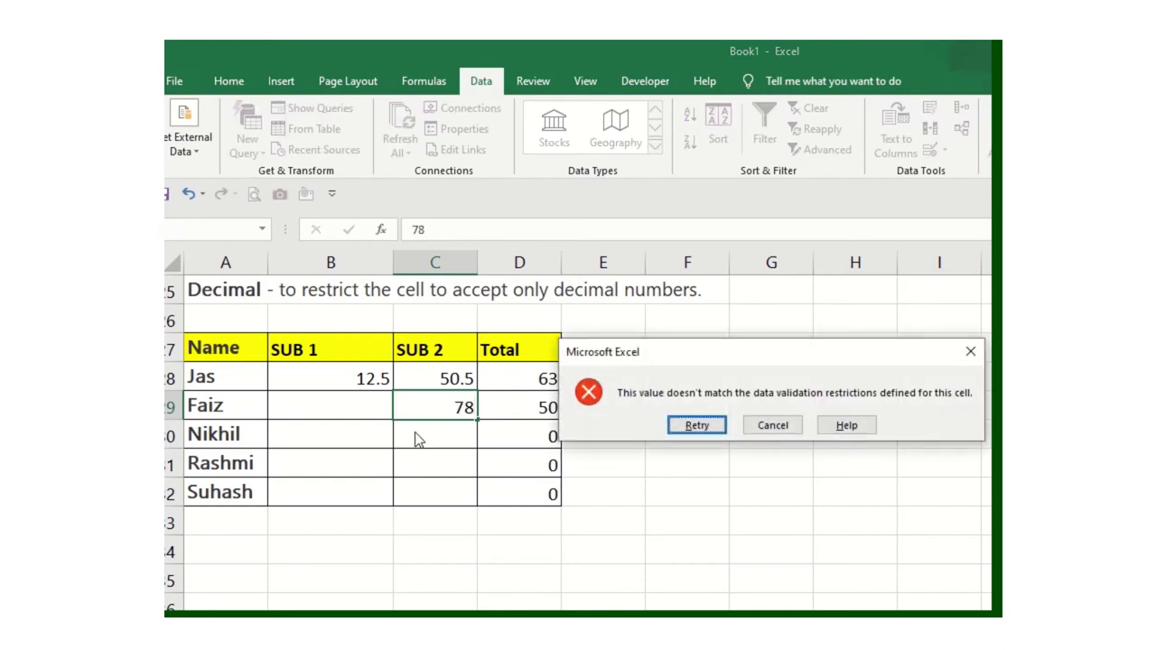
{"action": "left_click", "coordinate": [773, 425]}
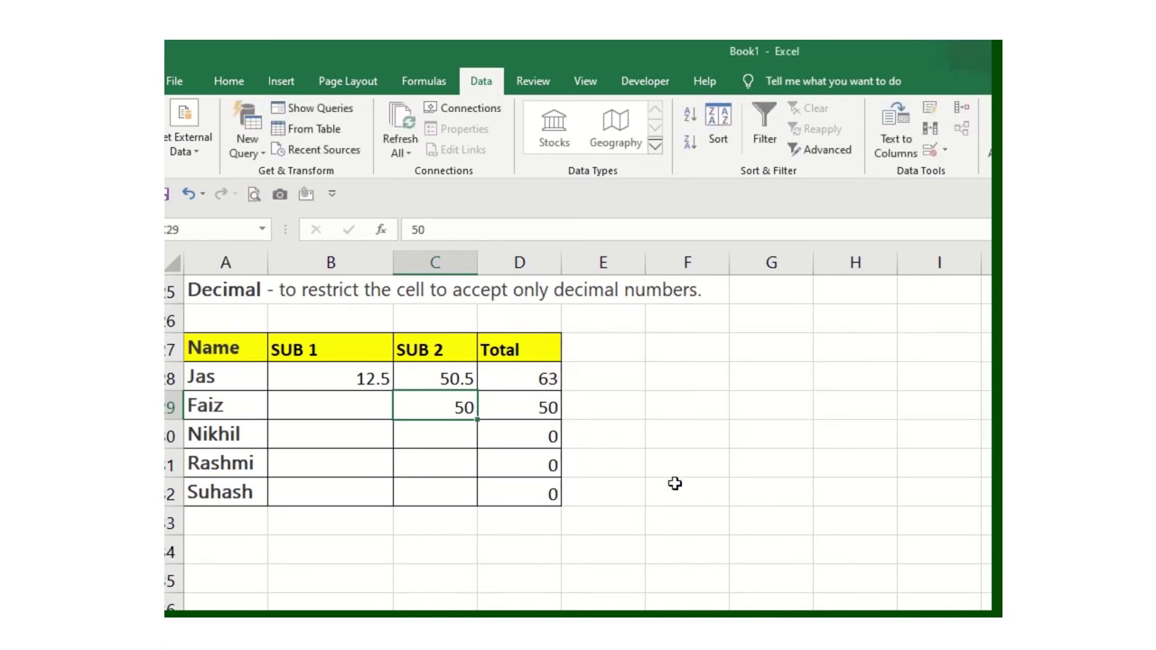
{"action": "left_click", "coordinate": [346, 442]}
Scroll down to the List example table and select Name cell A61.
{"action": "scroll", "coordinate": [323, 443], "scroll_direction": "down", "scroll_amount": 2}
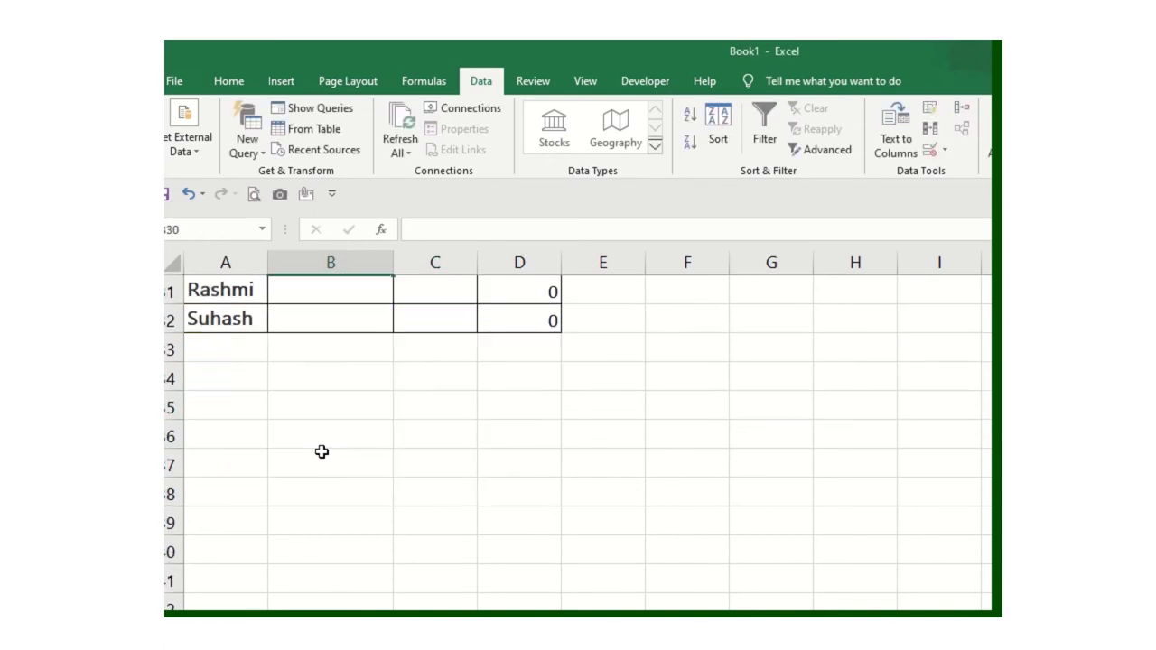
{"action": "scroll", "coordinate": [327, 455], "scroll_direction": "down", "scroll_amount": 3}
{"action": "scroll", "coordinate": [362, 438], "scroll_direction": "down", "scroll_amount": 2}
{"action": "scroll", "coordinate": [382, 425], "scroll_direction": "up", "scroll_amount": 4}
{"action": "scroll", "coordinate": [389, 426], "scroll_direction": "up", "scroll_amount": 1}
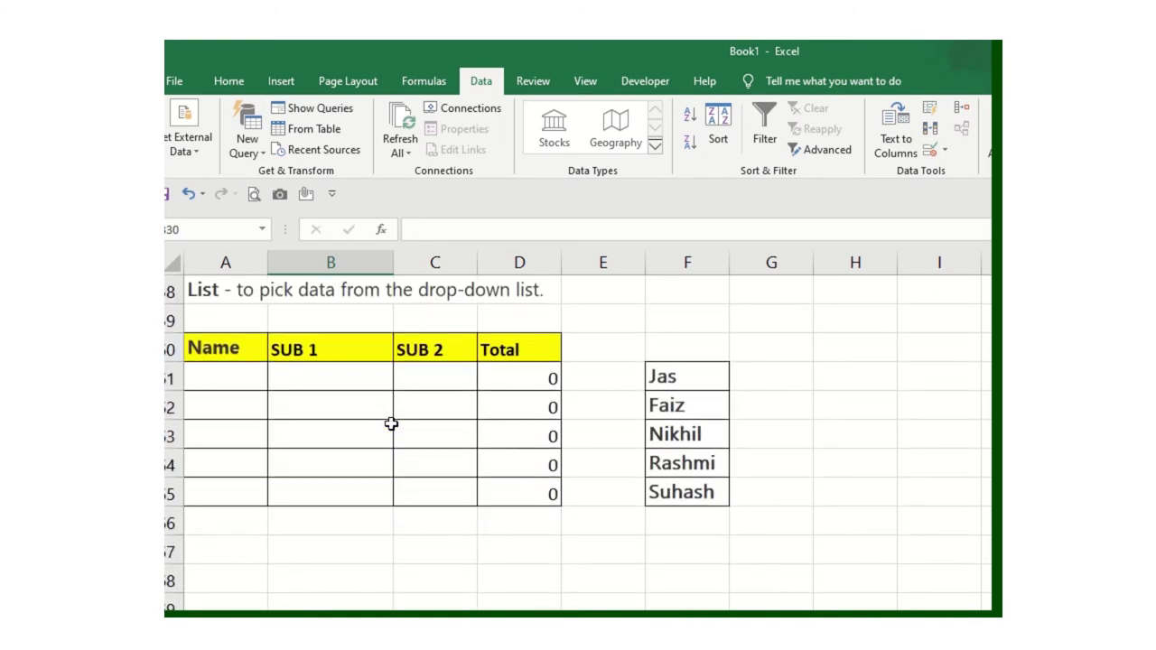
{"action": "left_click", "coordinate": [343, 418]}
{"action": "left_click", "coordinate": [244, 357]}
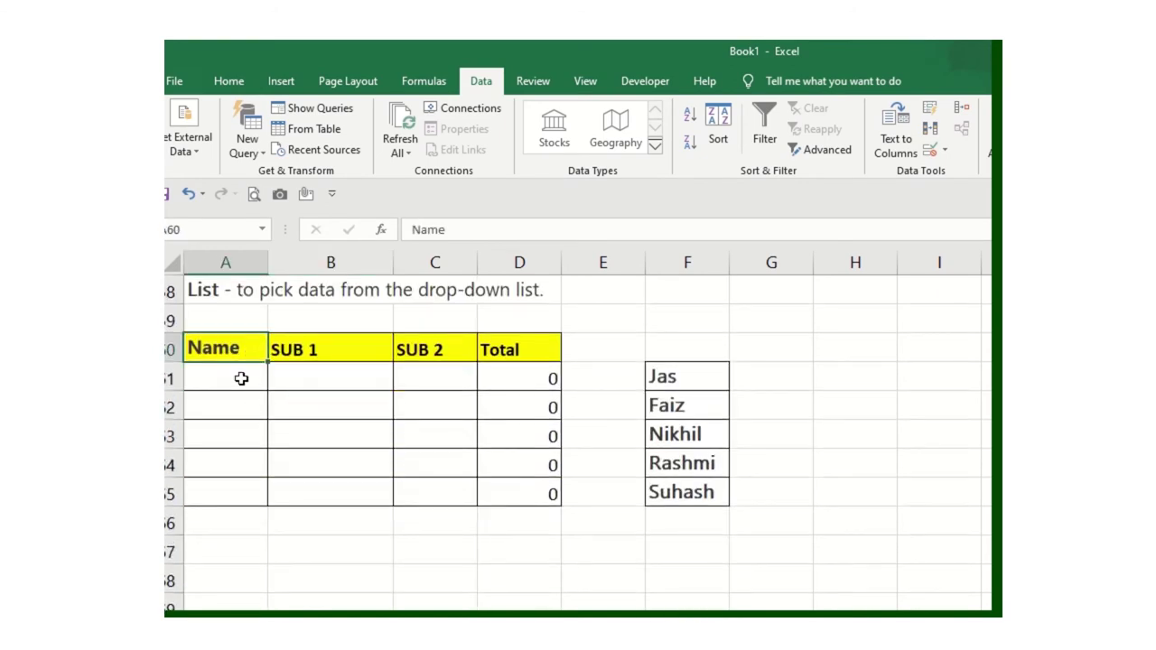
{"action": "left_click", "coordinate": [240, 377]}
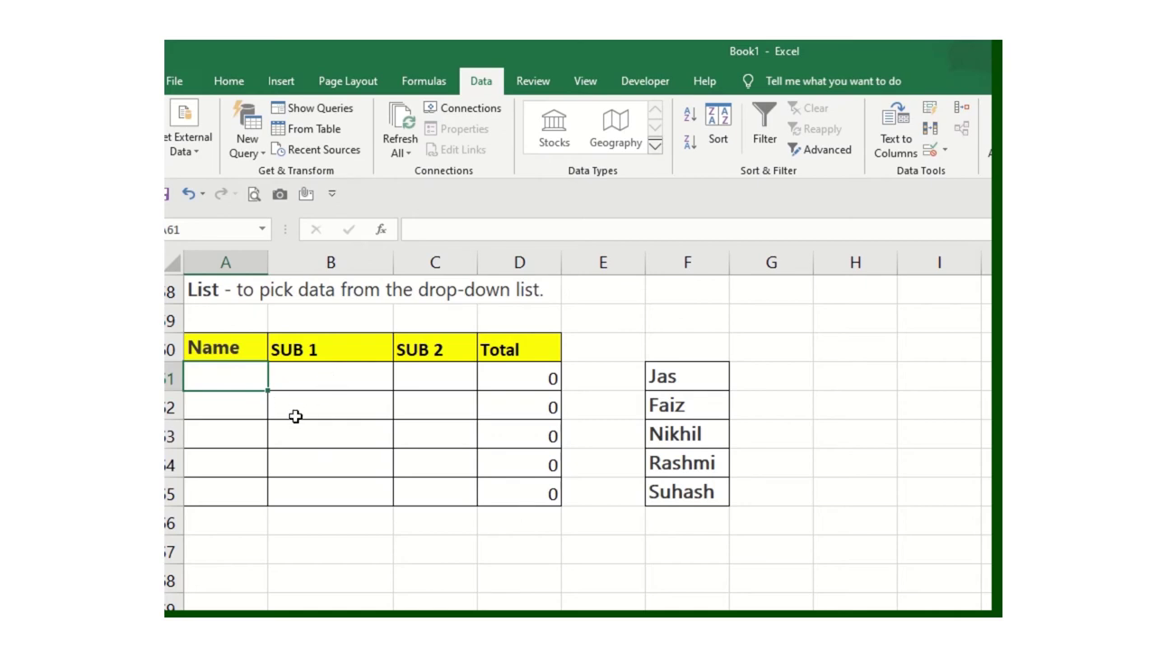
Select the five empty Name cells A61:A65.
{"action": "right_click", "coordinate": [208, 376]}
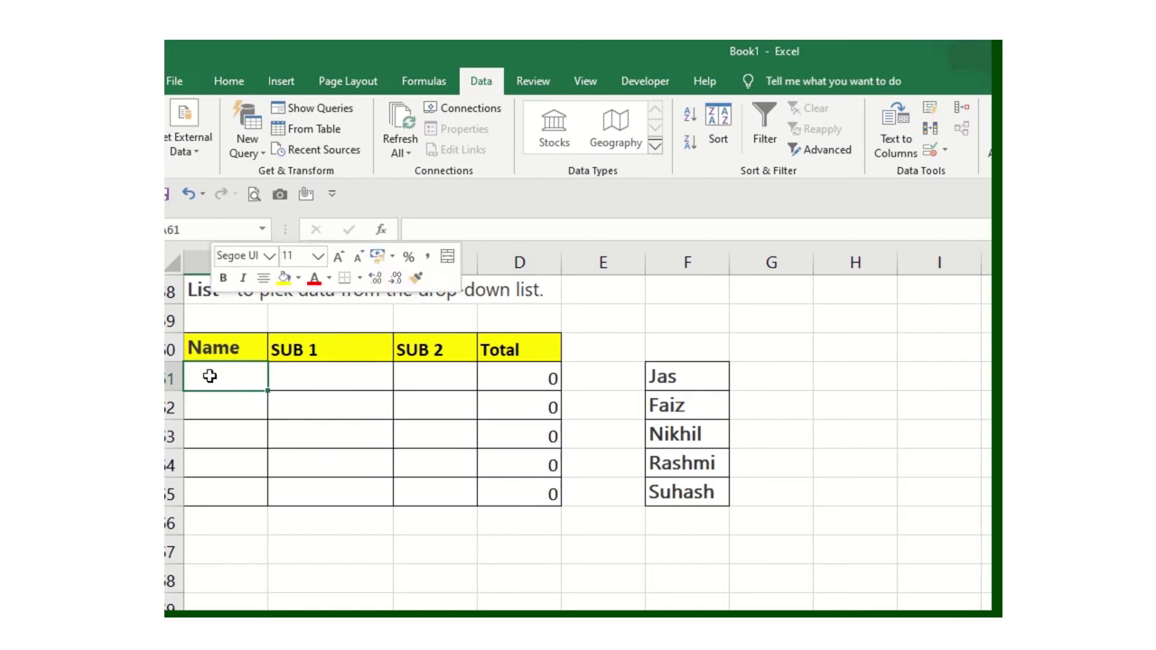
{"action": "left_click", "coordinate": [424, 447]}
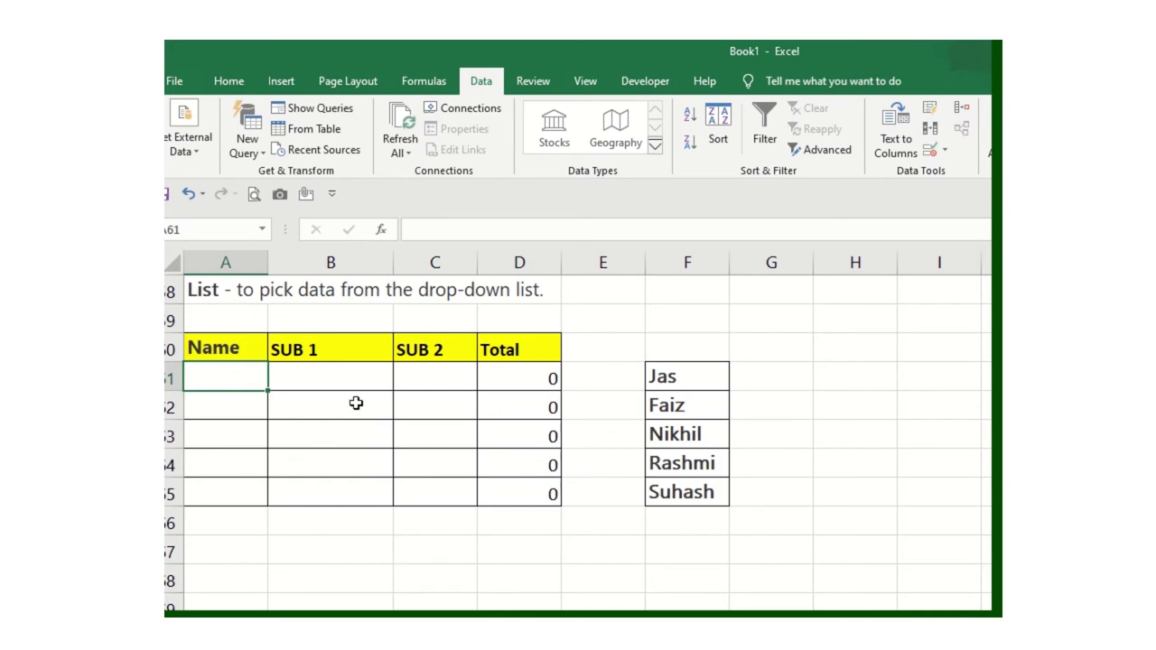
{"action": "left_click_drag", "start_coordinate": [232, 379], "coordinate": [226, 492]}
{"action": "left_click", "coordinate": [236, 386]}
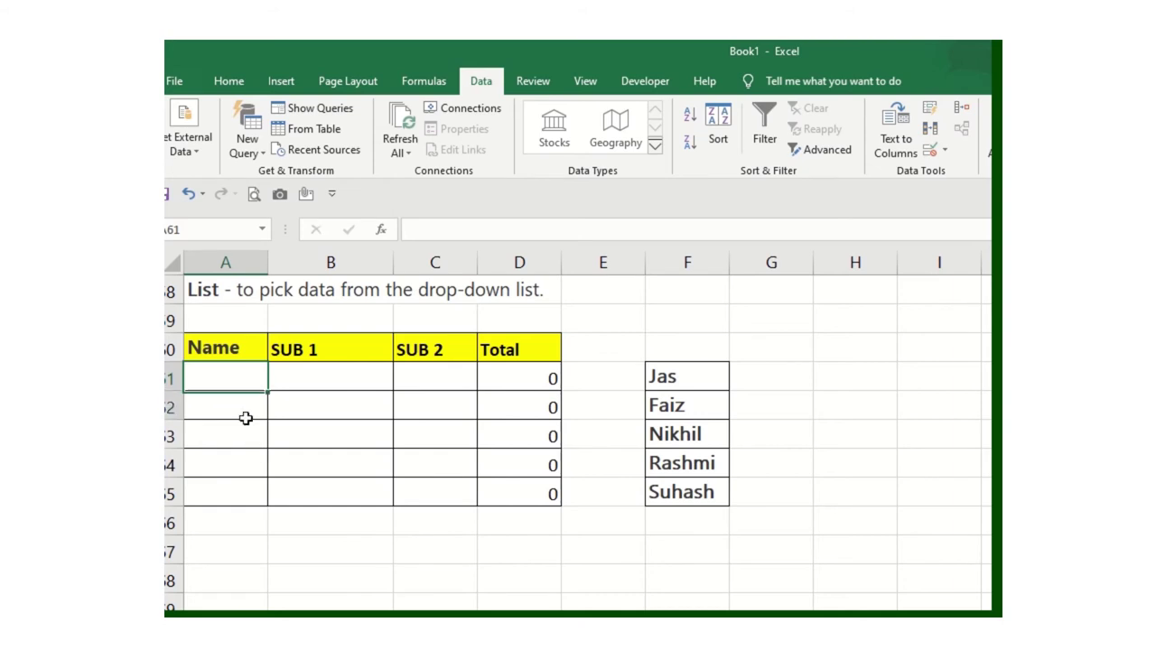
{"action": "left_click_drag", "start_coordinate": [246, 418], "coordinate": [248, 485]}
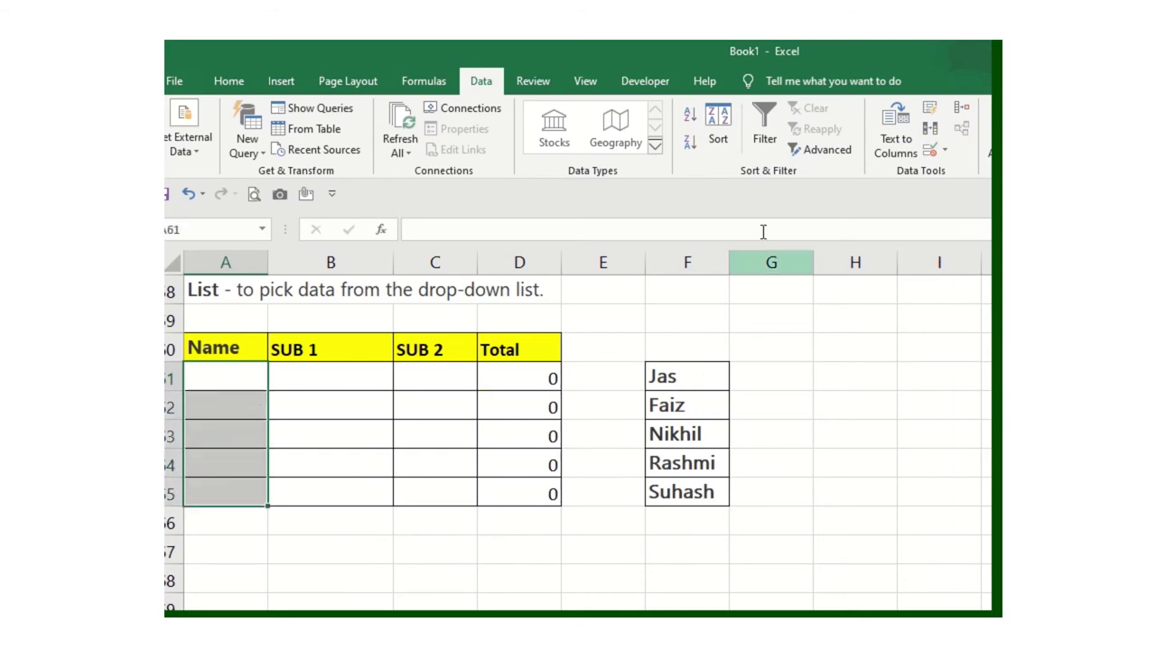
Add a List validation to A61:A65 using the names in $F$61:$F$65 as the source.
{"action": "left_click", "coordinate": [933, 151]}
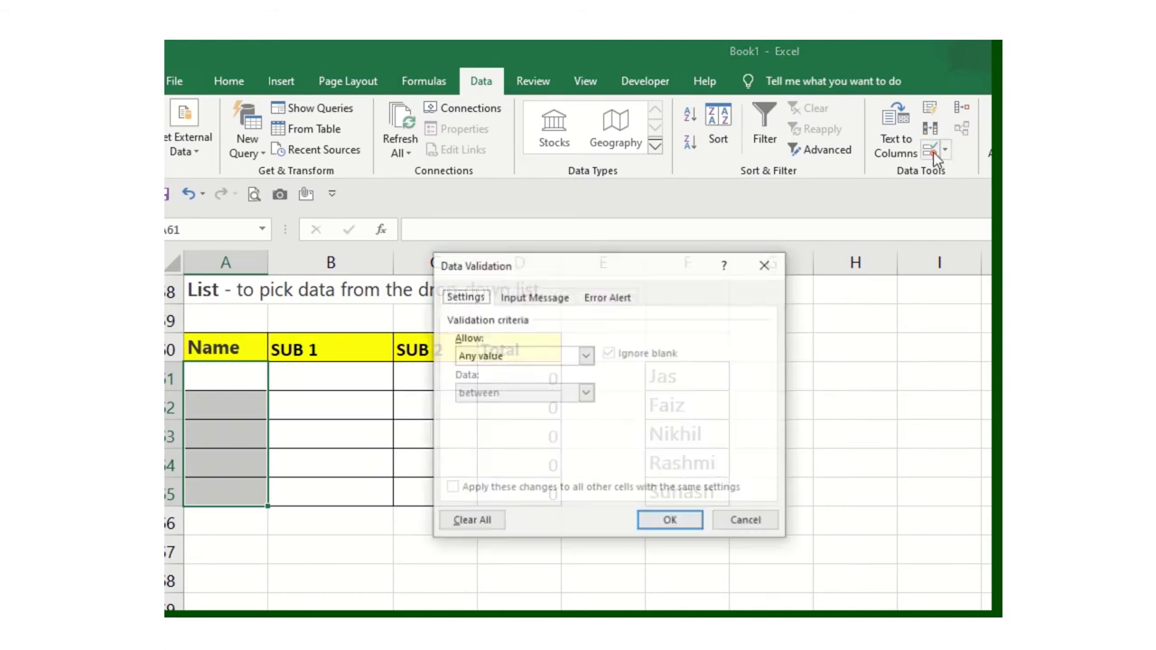
{"action": "left_click", "coordinate": [513, 357]}
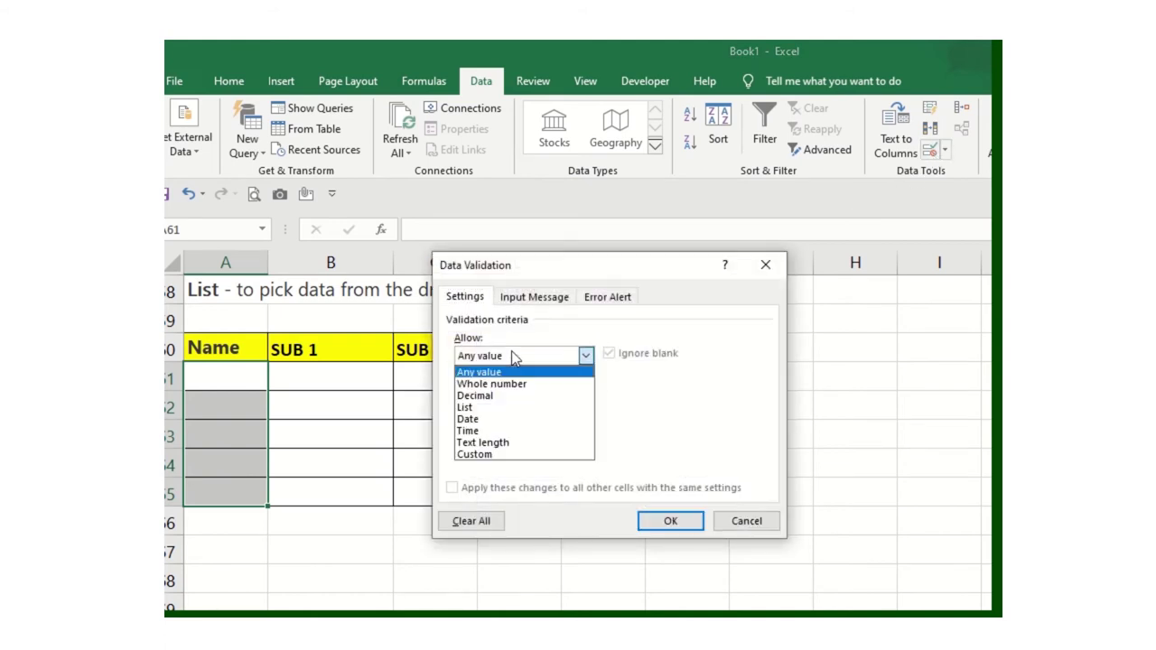
{"action": "left_click", "coordinate": [492, 407]}
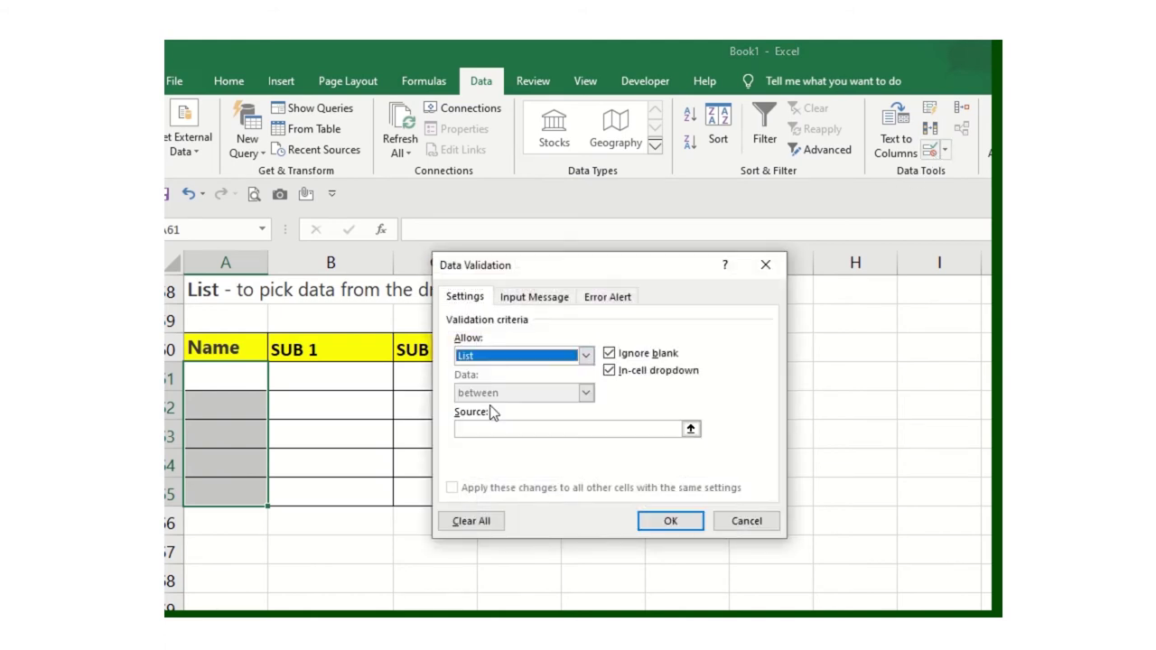
{"action": "left_click", "coordinate": [691, 430]}
{"action": "left_click_drag", "start_coordinate": [693, 377], "coordinate": [706, 492]}
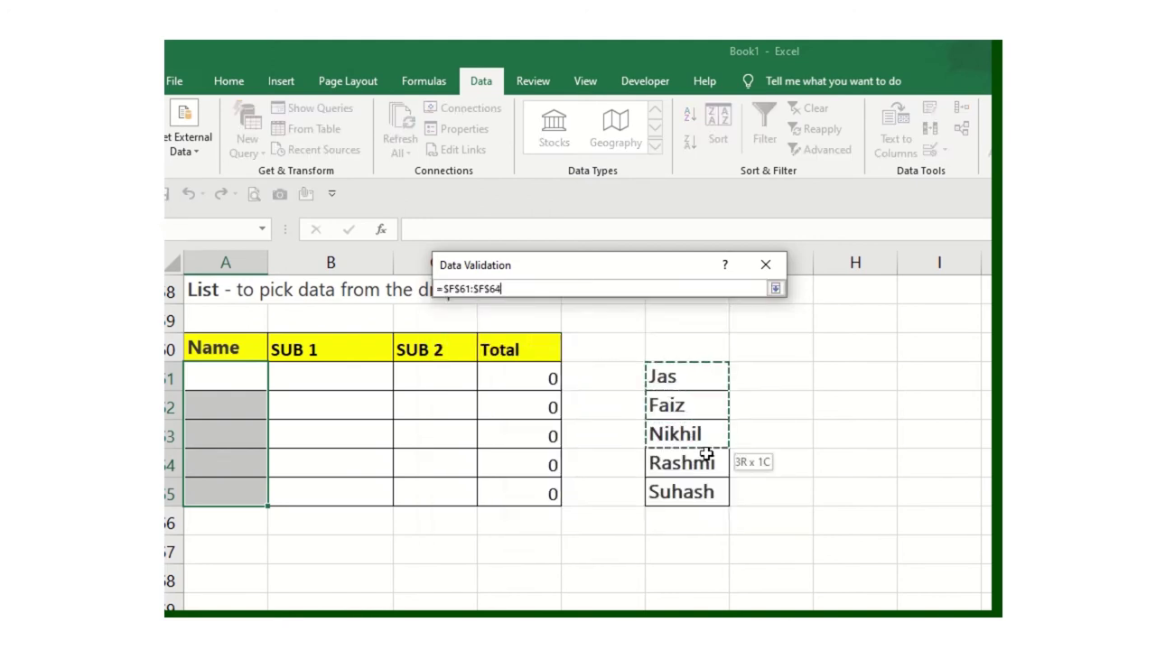
{"action": "left_click", "coordinate": [775, 289]}
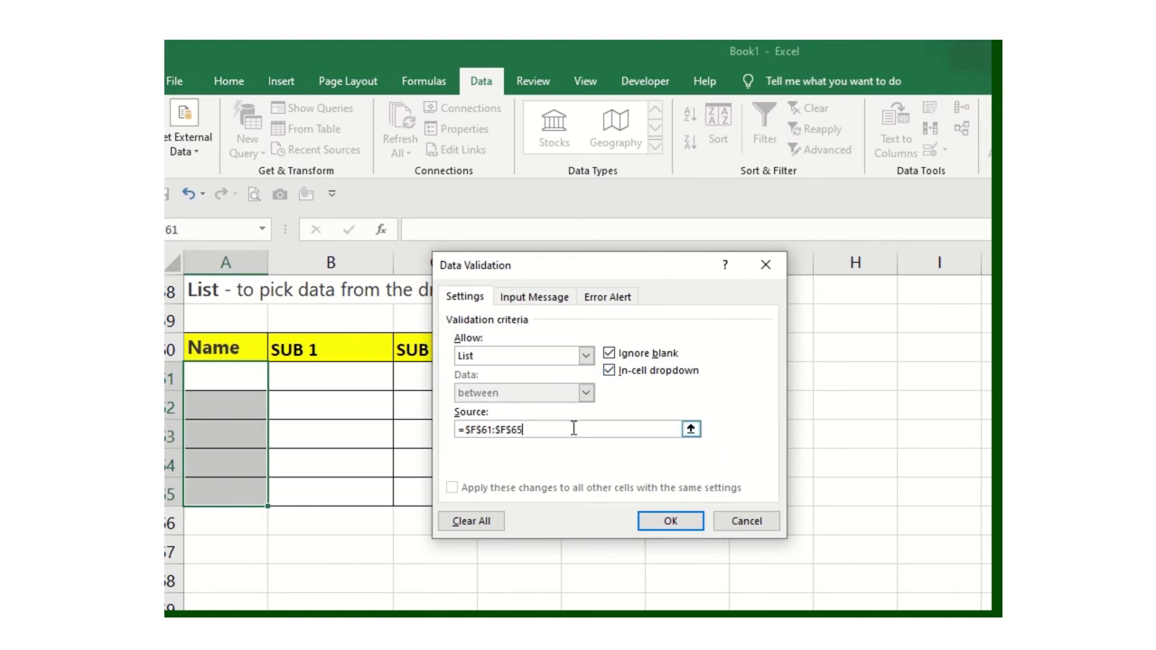
{"action": "left_click", "coordinate": [657, 521]}
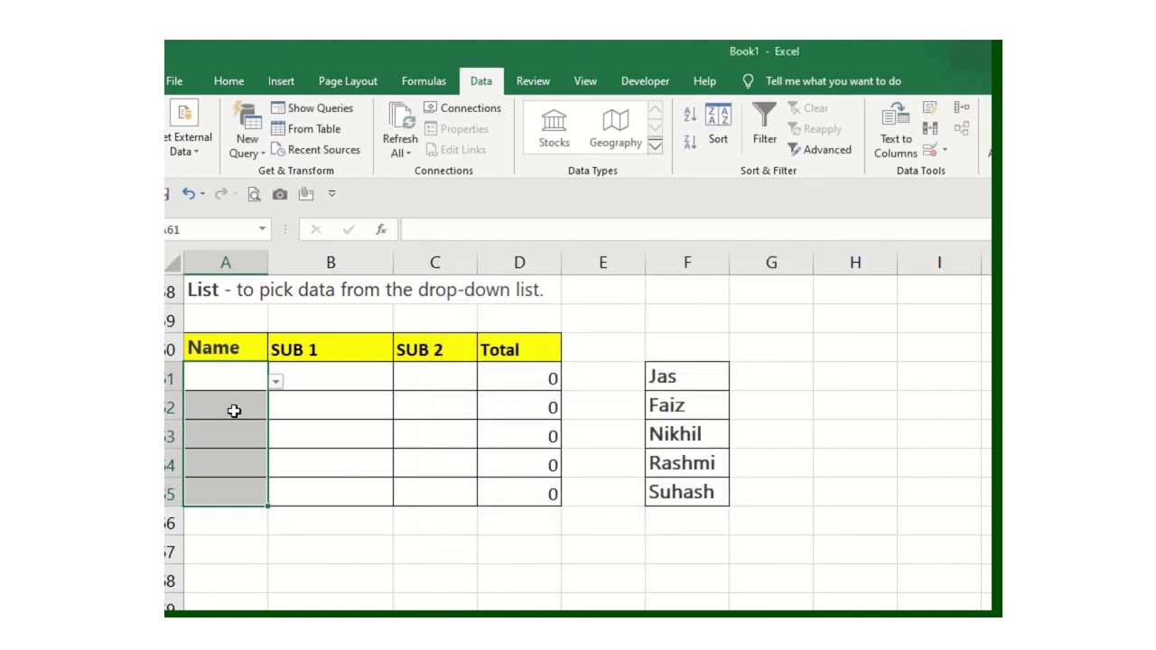
Choose Jas, Nikhil and Rashmi from the drop-down for cells A61 to A63.
{"action": "key", "text": "alt+Down"}
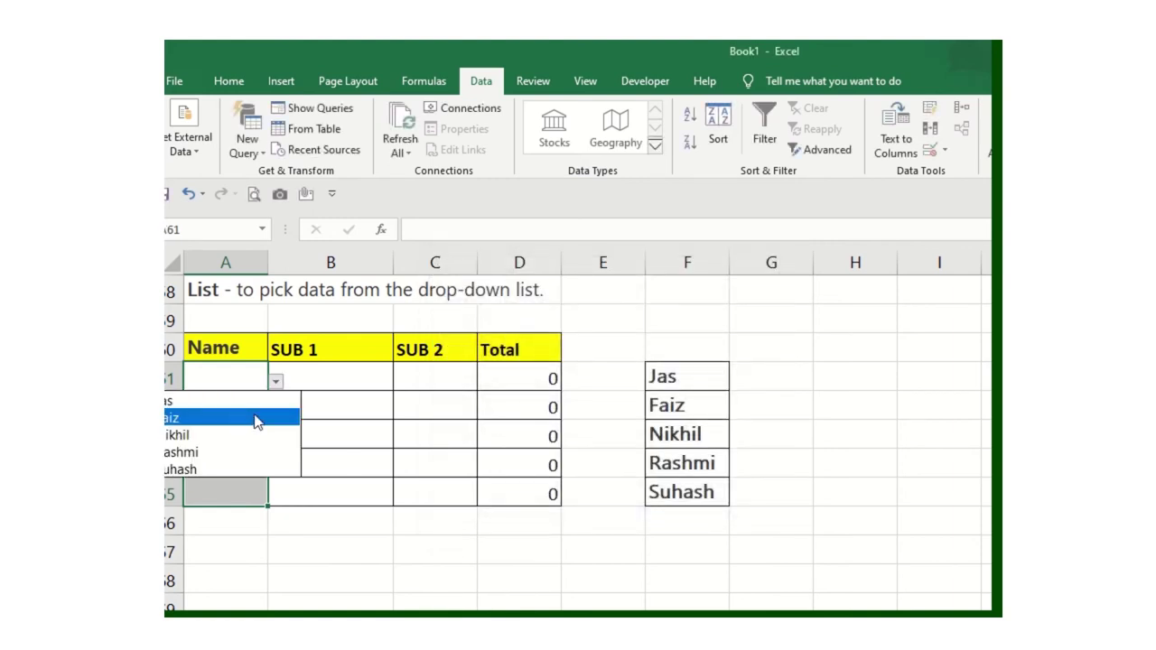
{"action": "left_click", "coordinate": [245, 401]}
{"action": "left_click", "coordinate": [247, 400]}
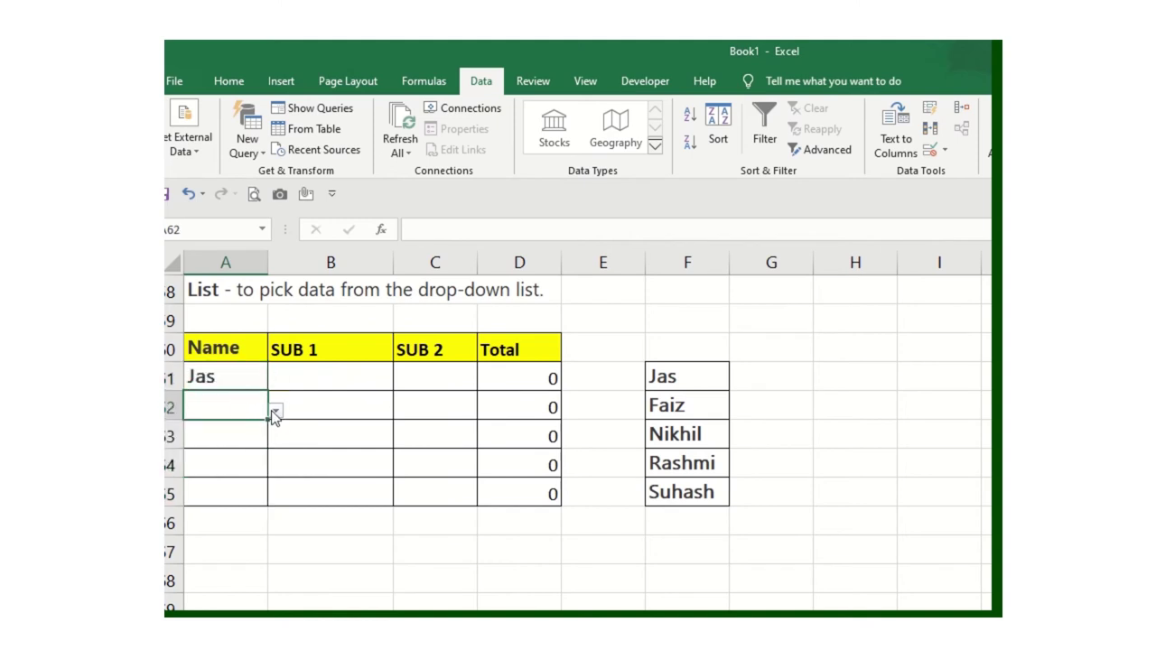
{"action": "left_click", "coordinate": [274, 411]}
{"action": "left_click", "coordinate": [239, 463]}
{"action": "key", "text": "Return"}
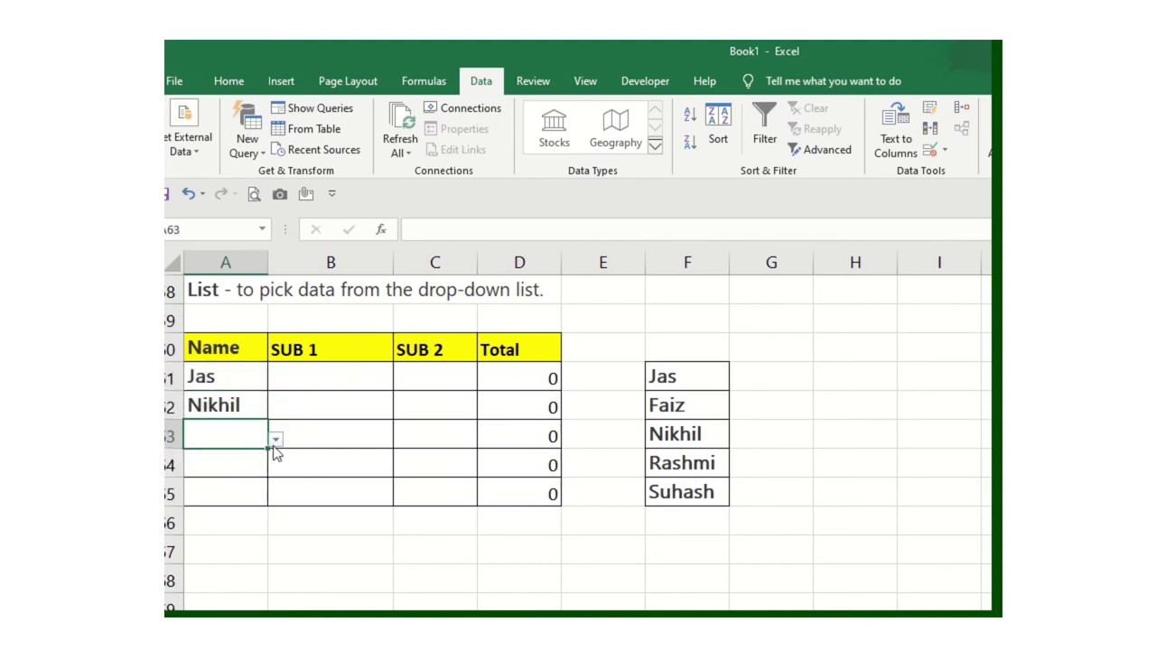
{"action": "left_click", "coordinate": [275, 440]}
{"action": "left_click", "coordinate": [246, 506]}
{"action": "left_click", "coordinate": [246, 470]}
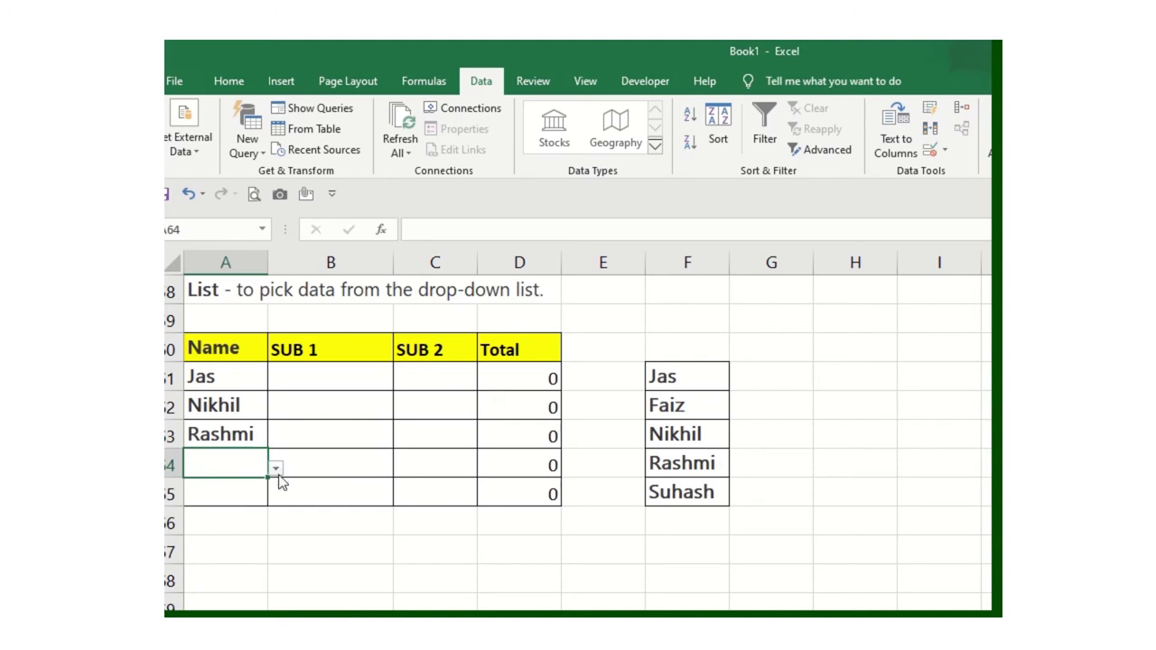
Choose Faiz and Suhash from the drop-down for cells A64 and A65.
{"action": "left_click", "coordinate": [274, 467]}
{"action": "left_click", "coordinate": [243, 503]}
{"action": "left_click", "coordinate": [249, 502]}
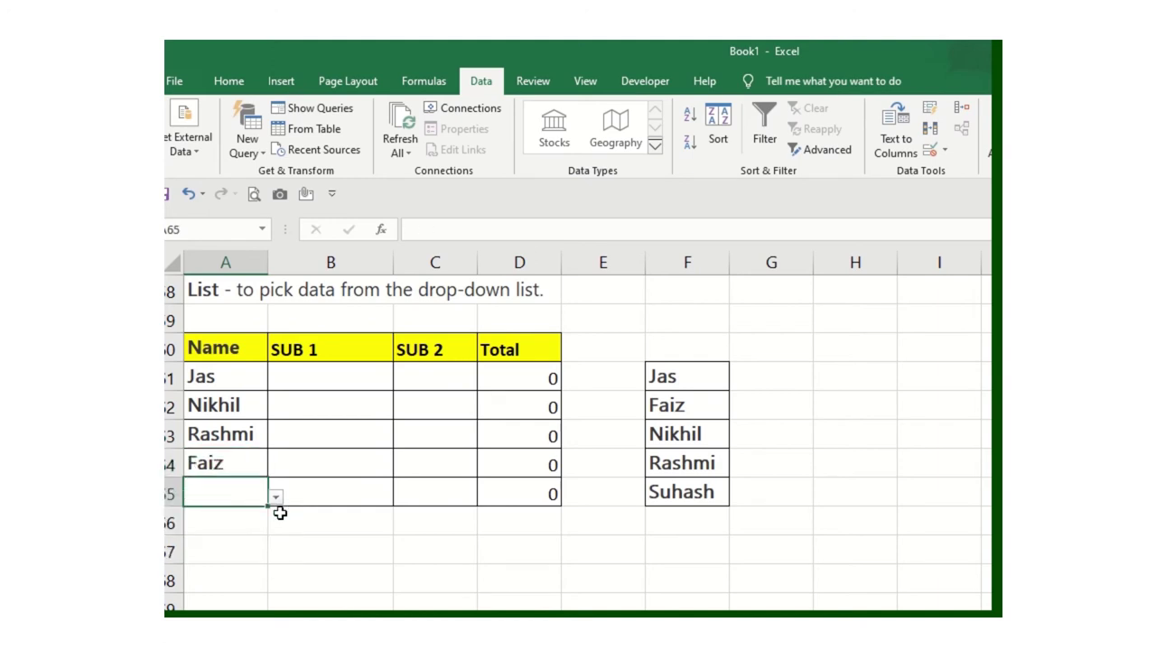
{"action": "left_click", "coordinate": [275, 496]}
{"action": "left_click", "coordinate": [250, 584]}
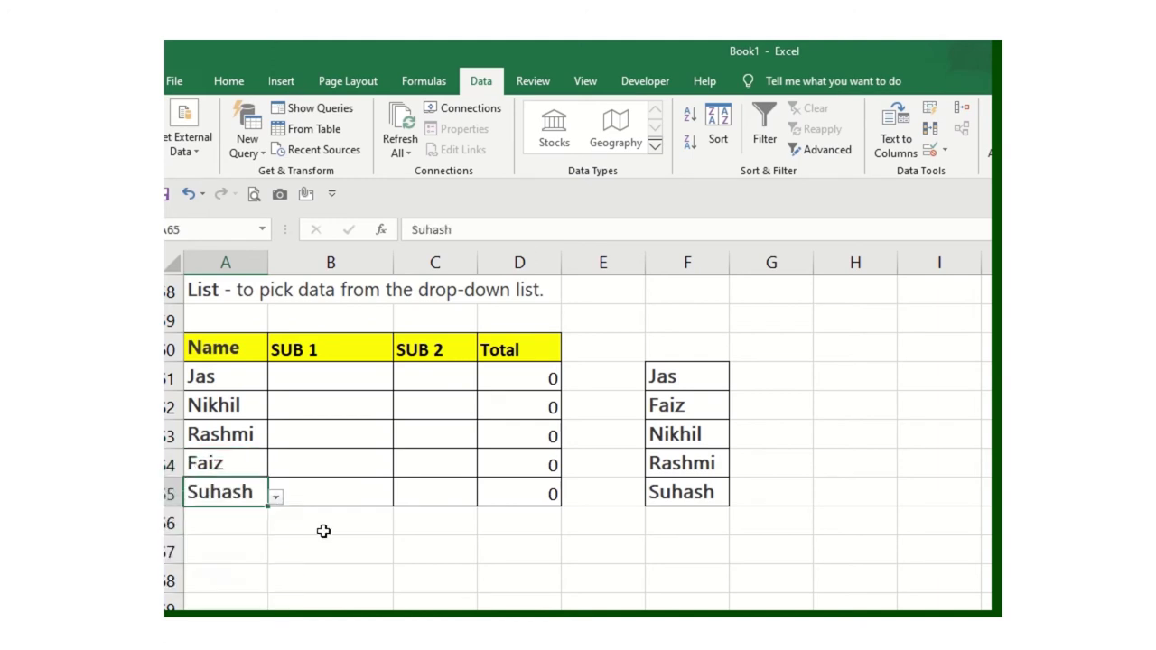
{"action": "left_click", "coordinate": [322, 528]}
{"action": "scroll", "coordinate": [501, 501], "scroll_direction": "up", "scroll_amount": 1}
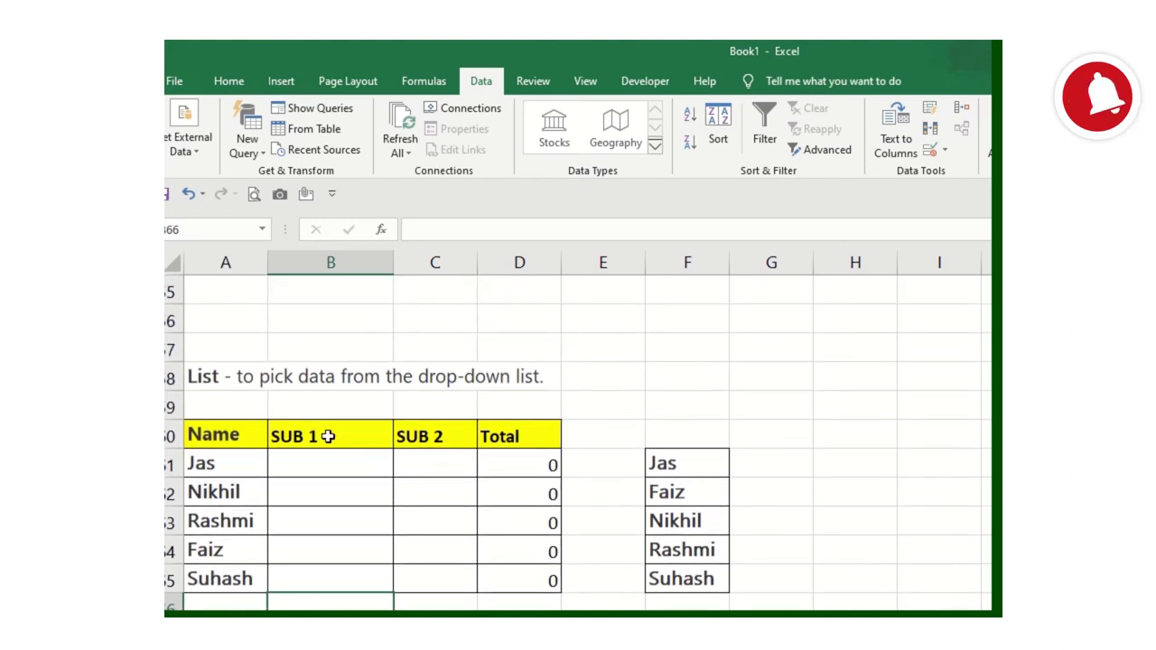
{"action": "scroll", "coordinate": [329, 436], "scroll_direction": "down", "scroll_amount": 2}
{"action": "scroll", "coordinate": [328, 437], "scroll_direction": "down", "scroll_amount": 1}
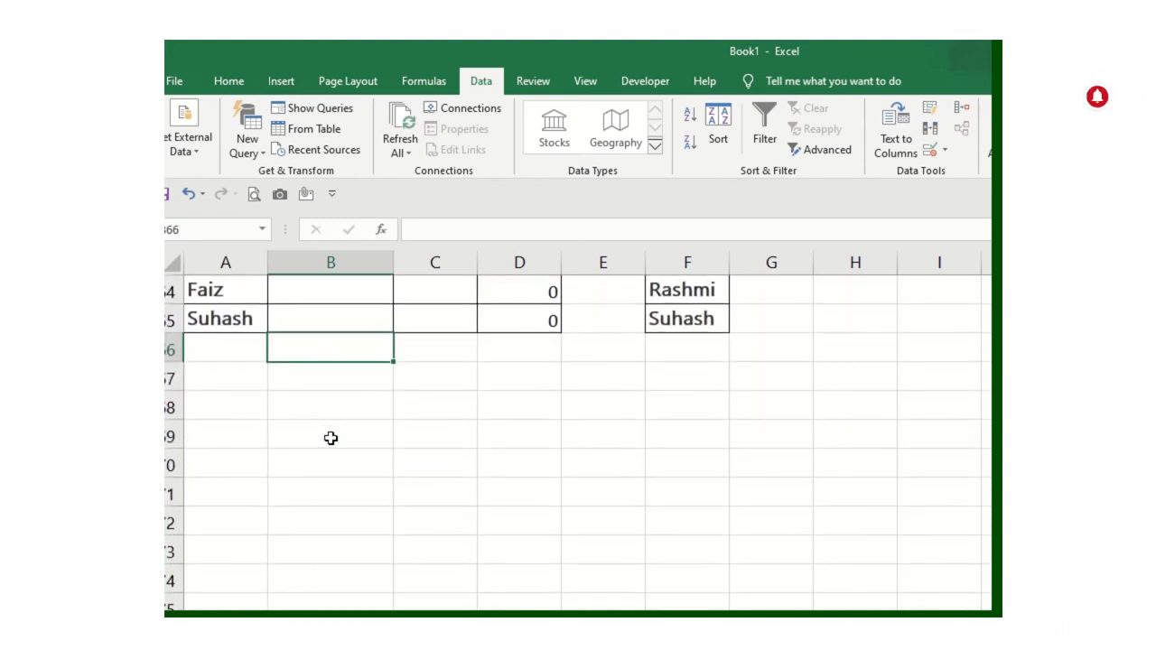
Scroll down to the Date table and select the blank Date cells B97:B101.
{"action": "scroll", "coordinate": [331, 438], "scroll_direction": "down", "scroll_amount": 2}
{"action": "scroll", "coordinate": [330, 438], "scroll_direction": "down", "scroll_amount": 1}
{"action": "scroll", "coordinate": [330, 438], "scroll_direction": "down", "scroll_amount": 1}
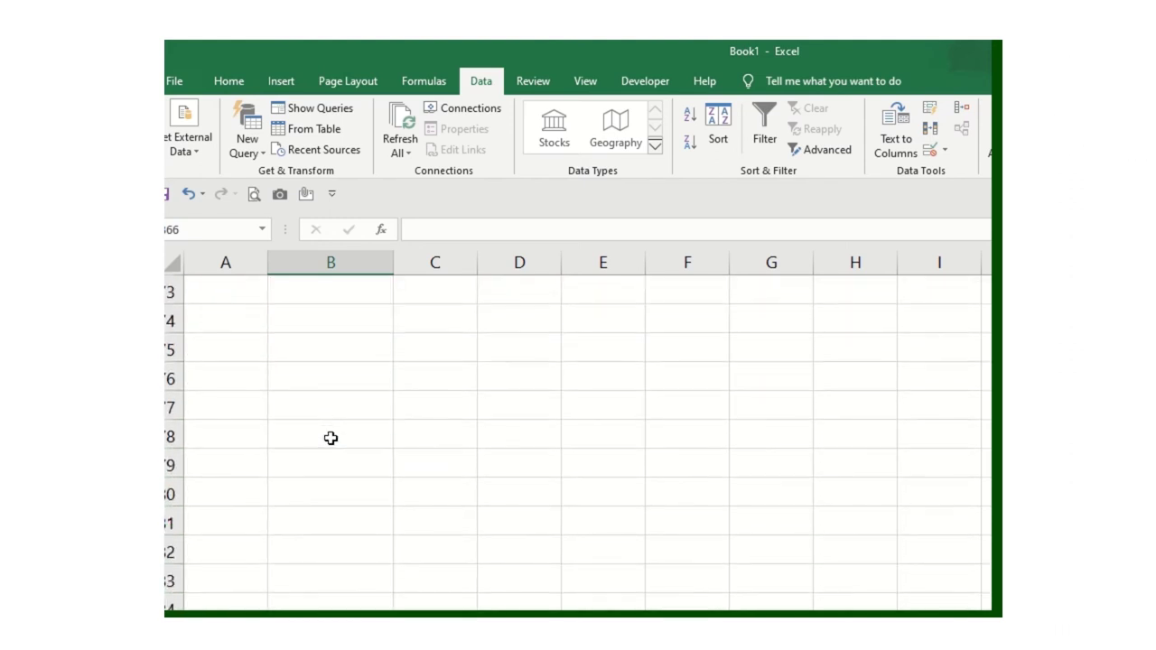
{"action": "scroll", "coordinate": [331, 438], "scroll_direction": "down", "scroll_amount": 2}
{"action": "scroll", "coordinate": [331, 438], "scroll_direction": "down", "scroll_amount": 1}
{"action": "scroll", "coordinate": [331, 438], "scroll_direction": "down", "scroll_amount": 3}
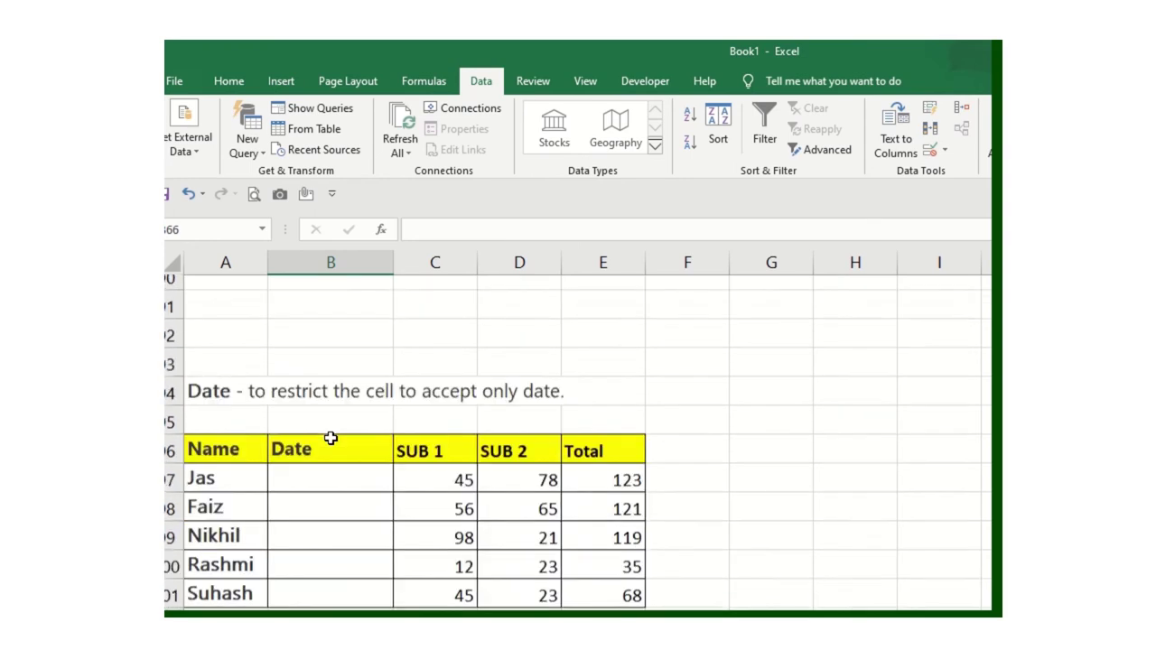
{"action": "scroll", "coordinate": [330, 438], "scroll_direction": "down", "scroll_amount": 1}
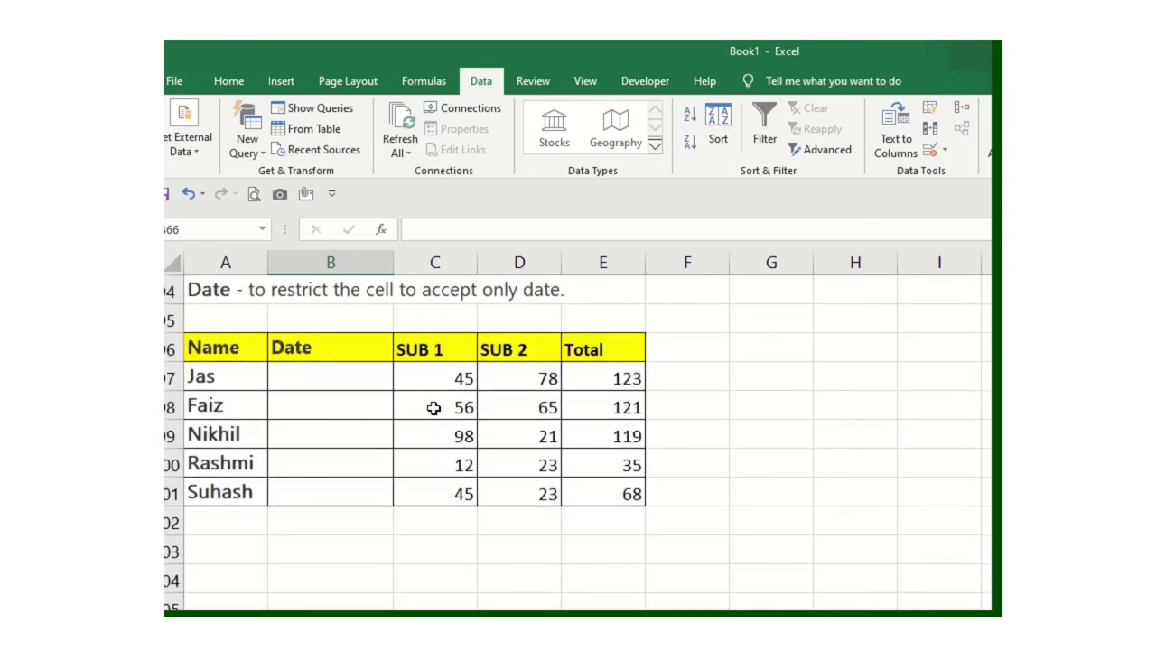
{"action": "left_click_drag", "start_coordinate": [428, 380], "coordinate": [488, 488]}
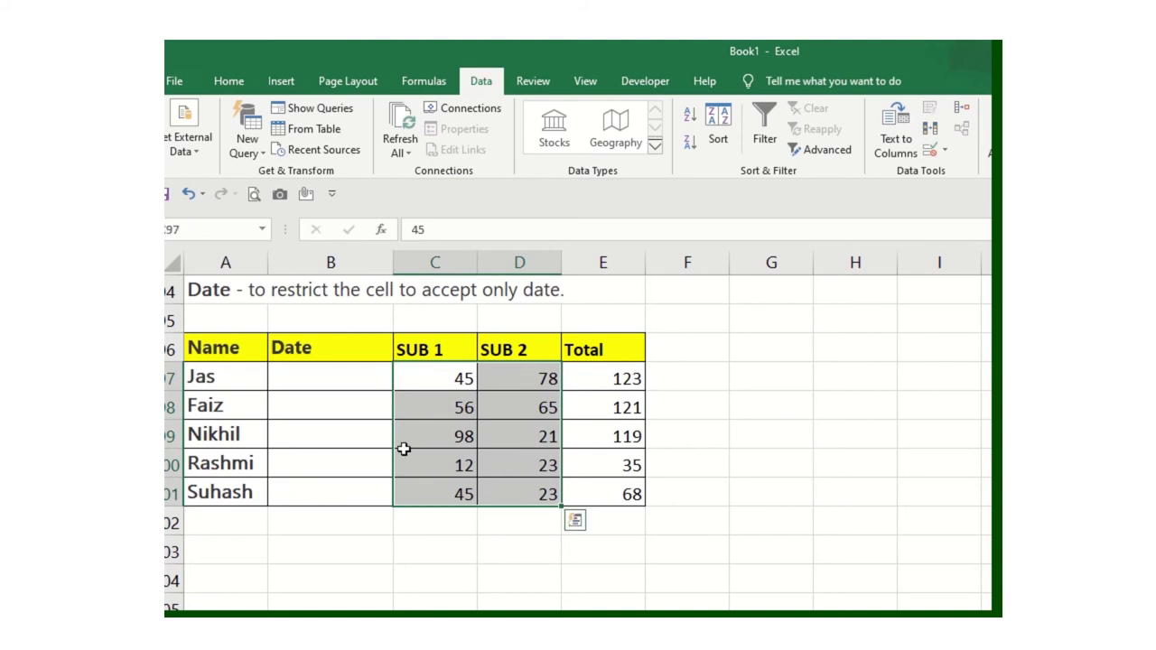
{"action": "left_click", "coordinate": [313, 380]}
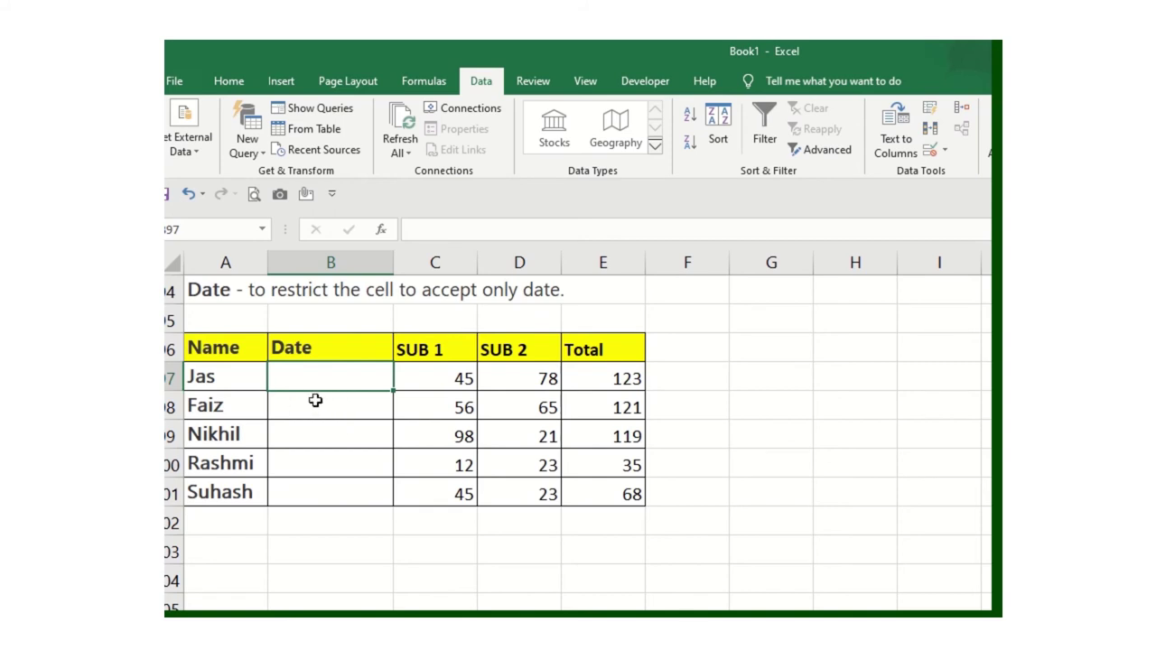
{"action": "left_click_drag", "start_coordinate": [374, 382], "coordinate": [382, 491]}
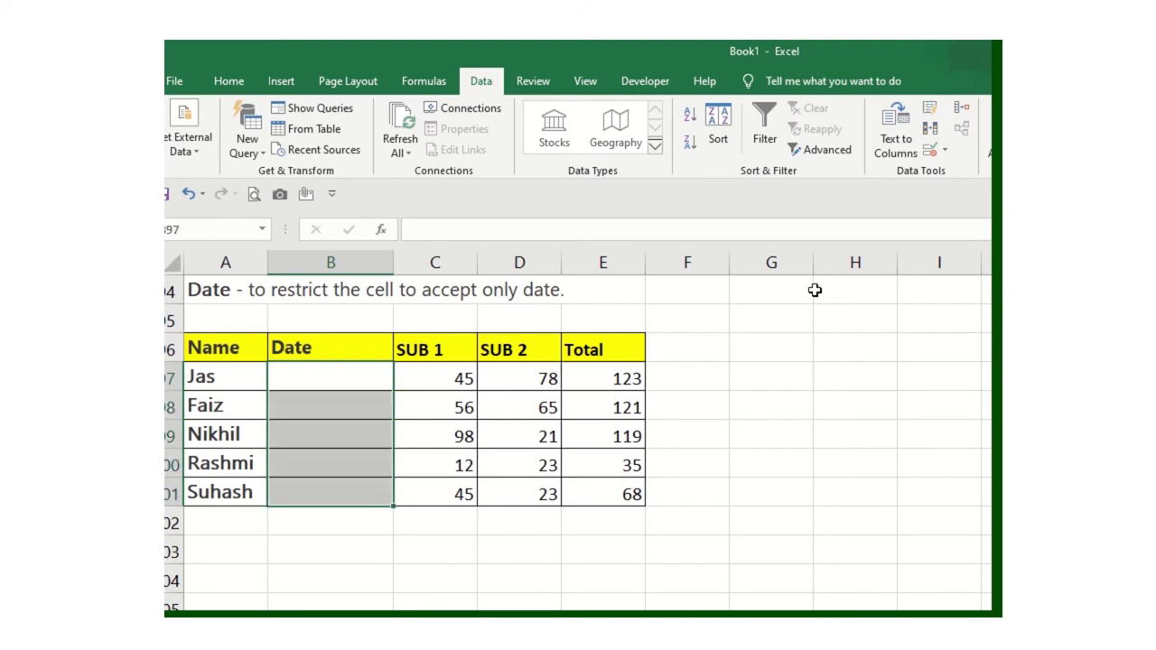
Apply a Date validation between 1/1/2020 and 1/12/2020 to B97:B101.
{"action": "left_click", "coordinate": [930, 150]}
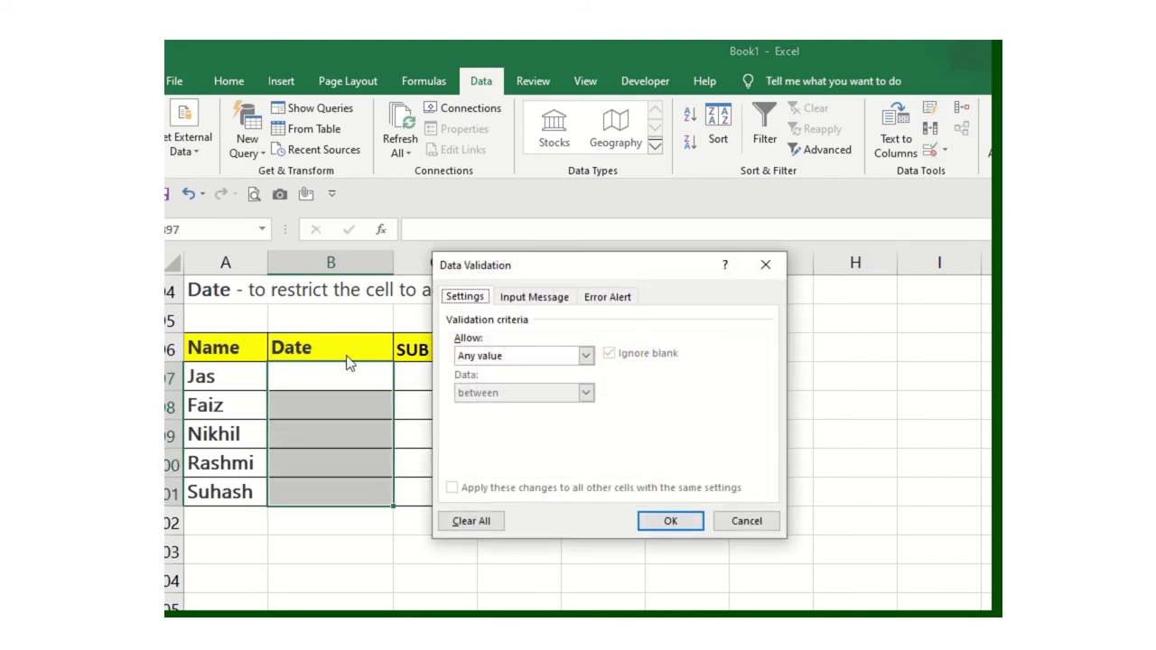
{"action": "left_click", "coordinate": [488, 358]}
{"action": "left_click", "coordinate": [502, 420]}
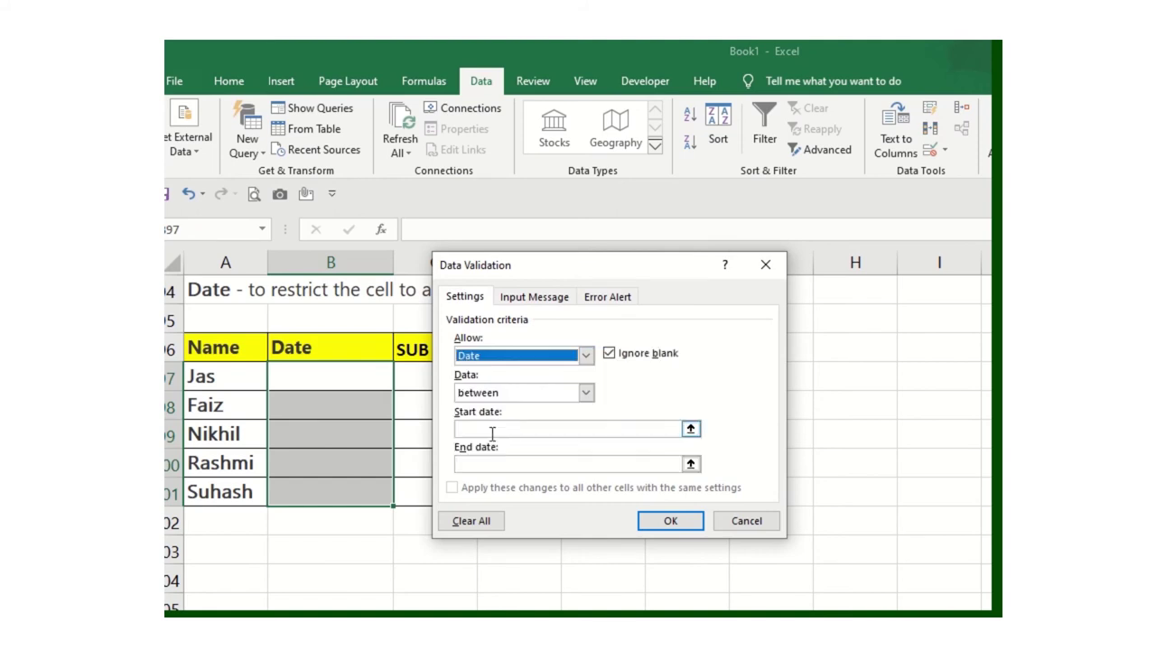
{"action": "left_click", "coordinate": [503, 393]}
{"action": "left_click", "coordinate": [503, 408]}
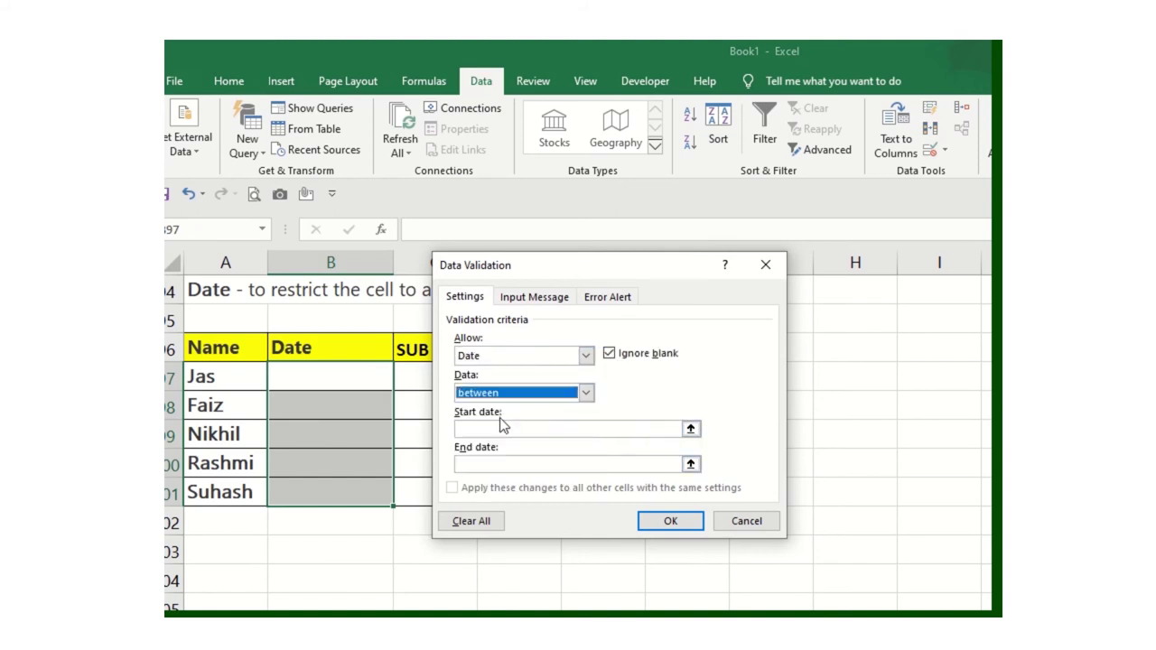
{"action": "left_click", "coordinate": [499, 430]}
{"action": "type", "text": "1/1/2020"}
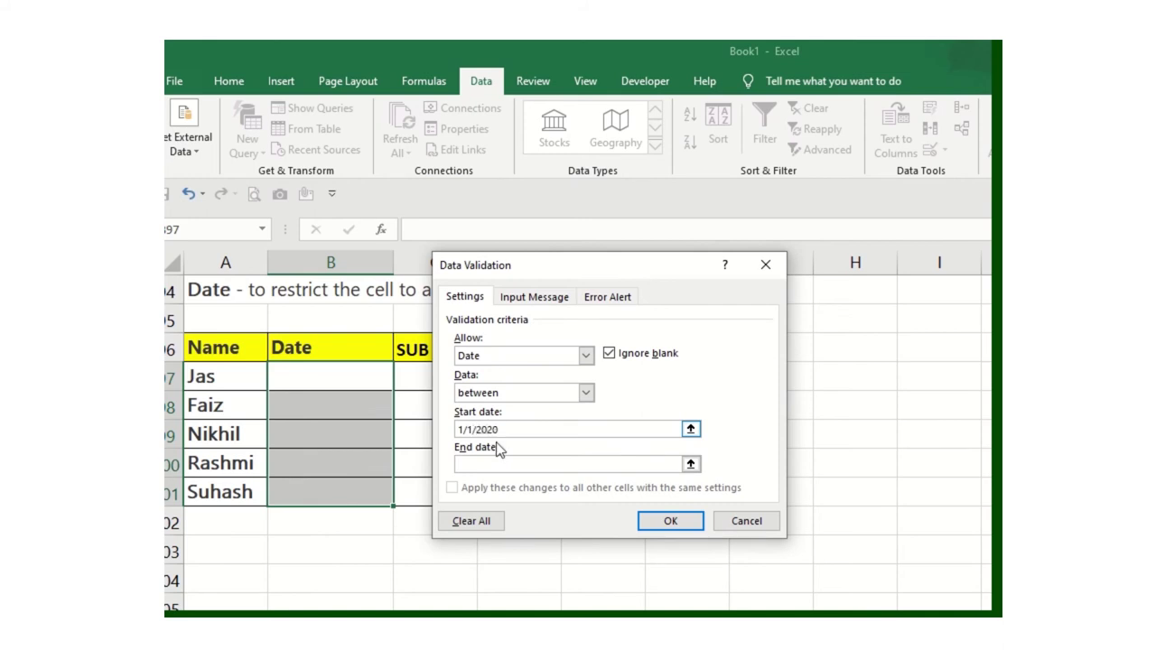
{"action": "left_click", "coordinate": [490, 463]}
{"action": "type", "text": "1/12/2020"}
{"action": "left_click", "coordinate": [673, 521]}
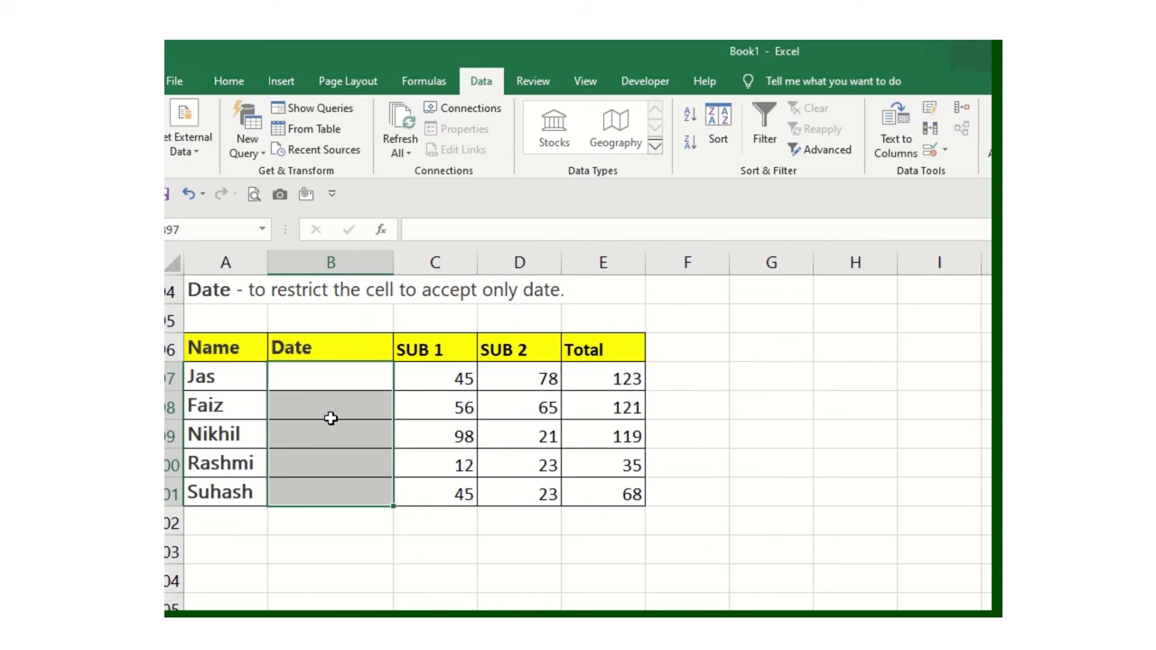
Enter 26/07/2020 as the date in cells B97 and B99.
{"action": "type", "text": "26/07/2020"}
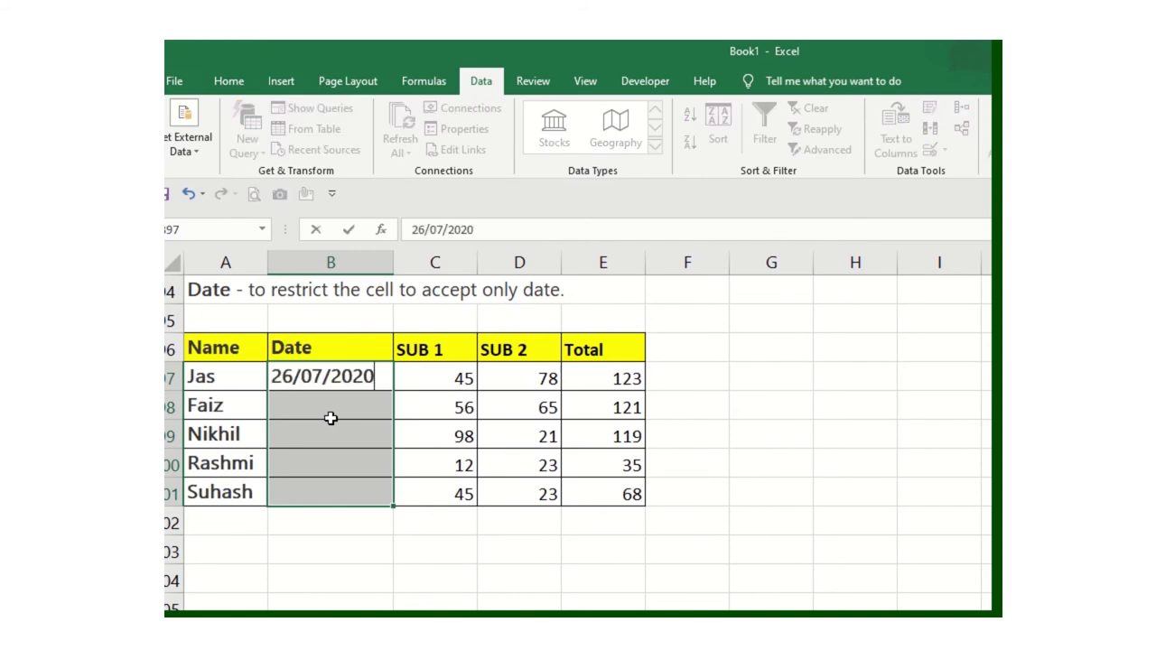
{"action": "key", "text": "Return"}
{"action": "left_click", "coordinate": [330, 417]}
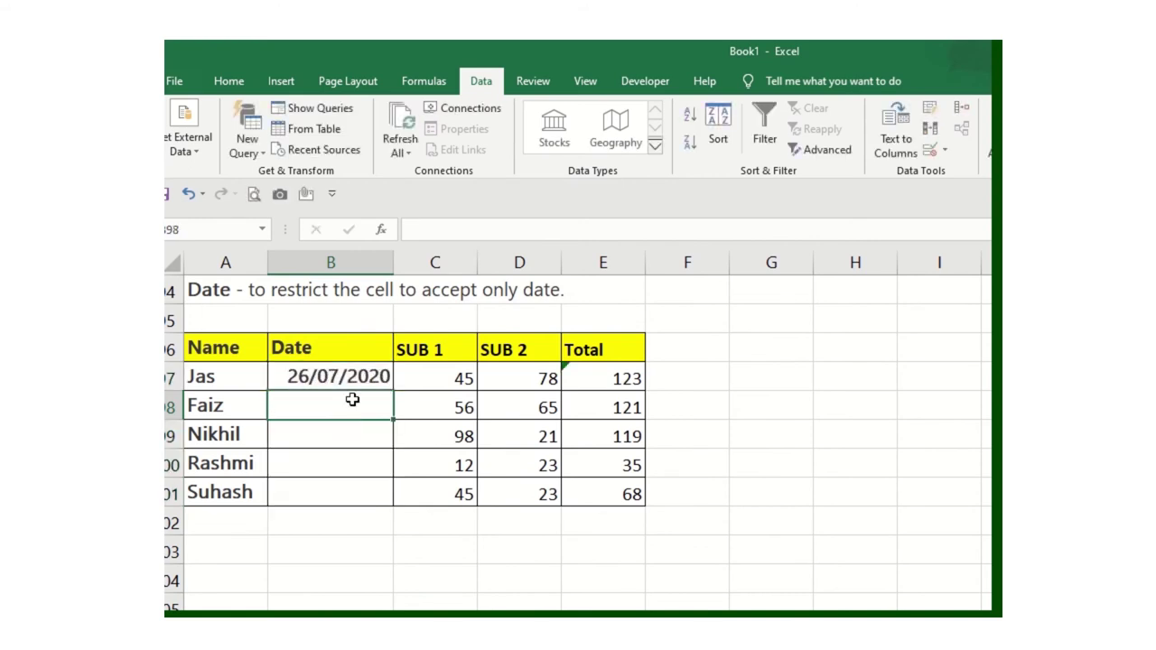
{"action": "left_click", "coordinate": [353, 384]}
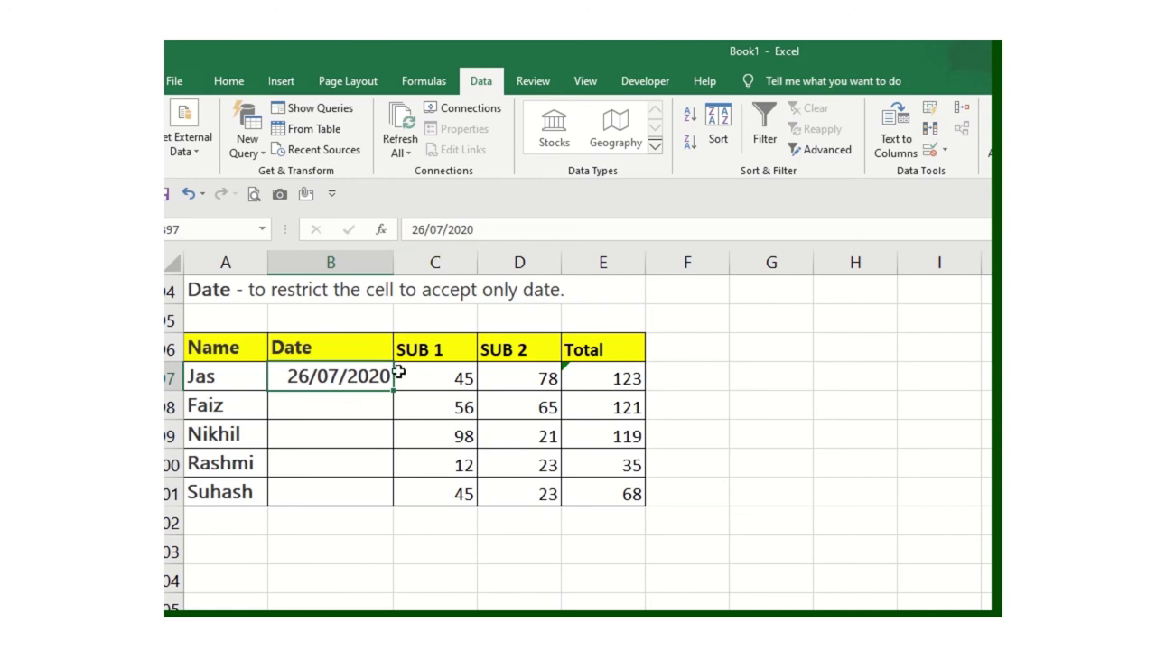
{"action": "key", "text": "Down"}
{"action": "key", "text": "Down"}
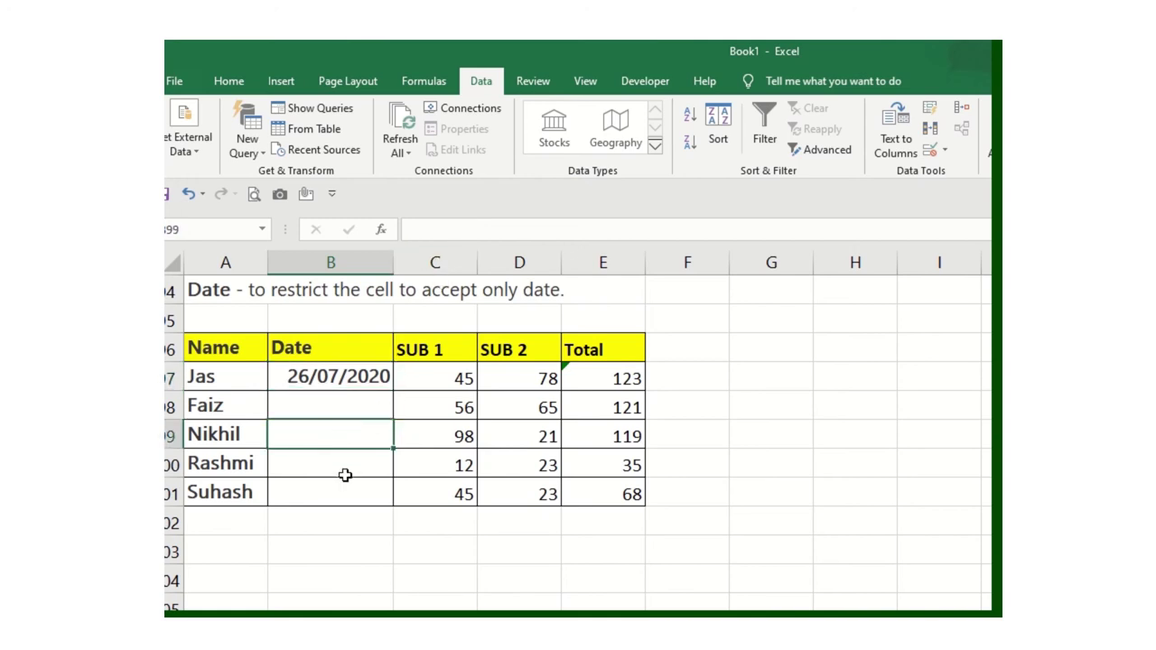
{"action": "left_click", "coordinate": [397, 489]}
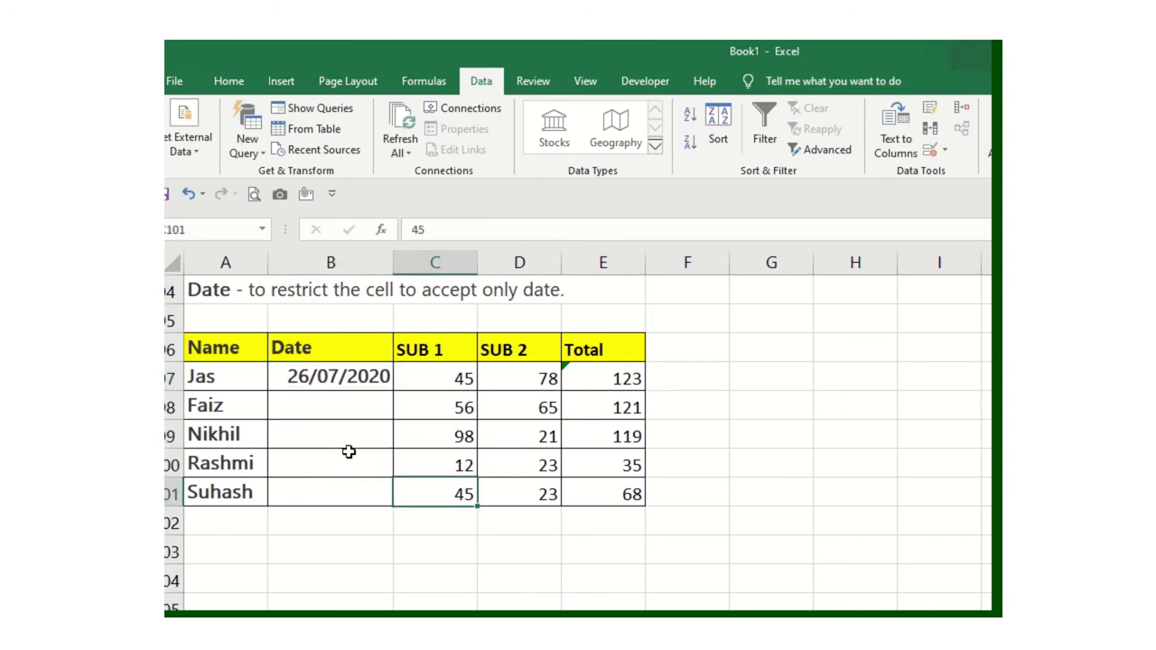
{"action": "left_click", "coordinate": [341, 416]}
{"action": "left_click", "coordinate": [339, 433]}
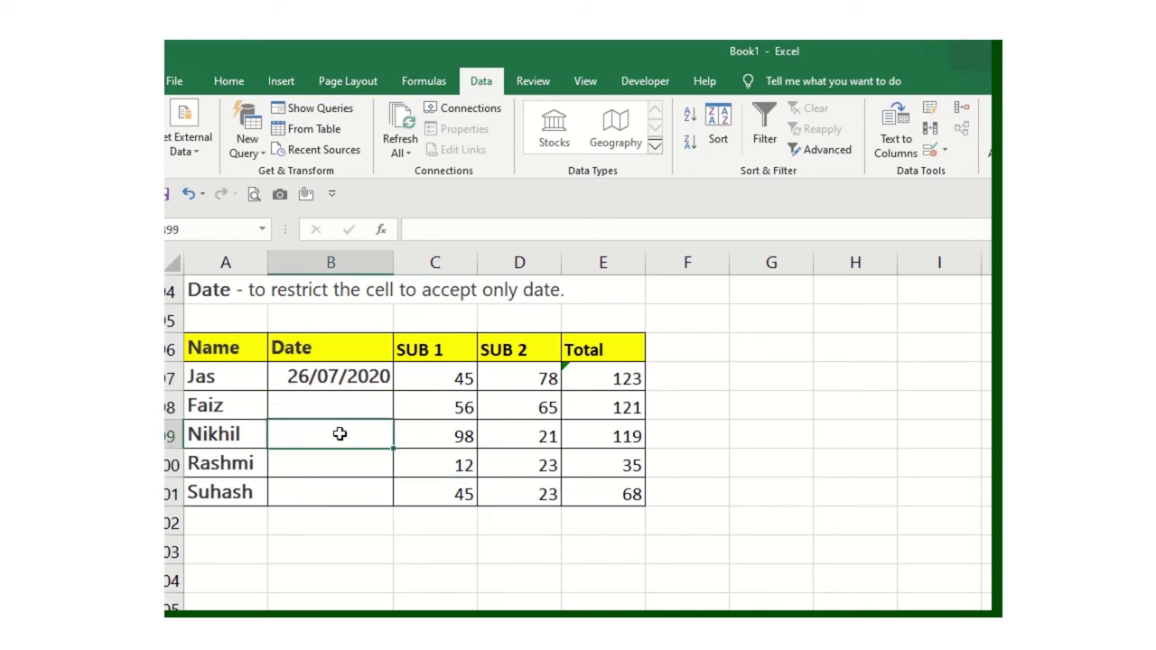
{"action": "type", "text": "26/07/2020"}
{"action": "left_click", "coordinate": [350, 403]}
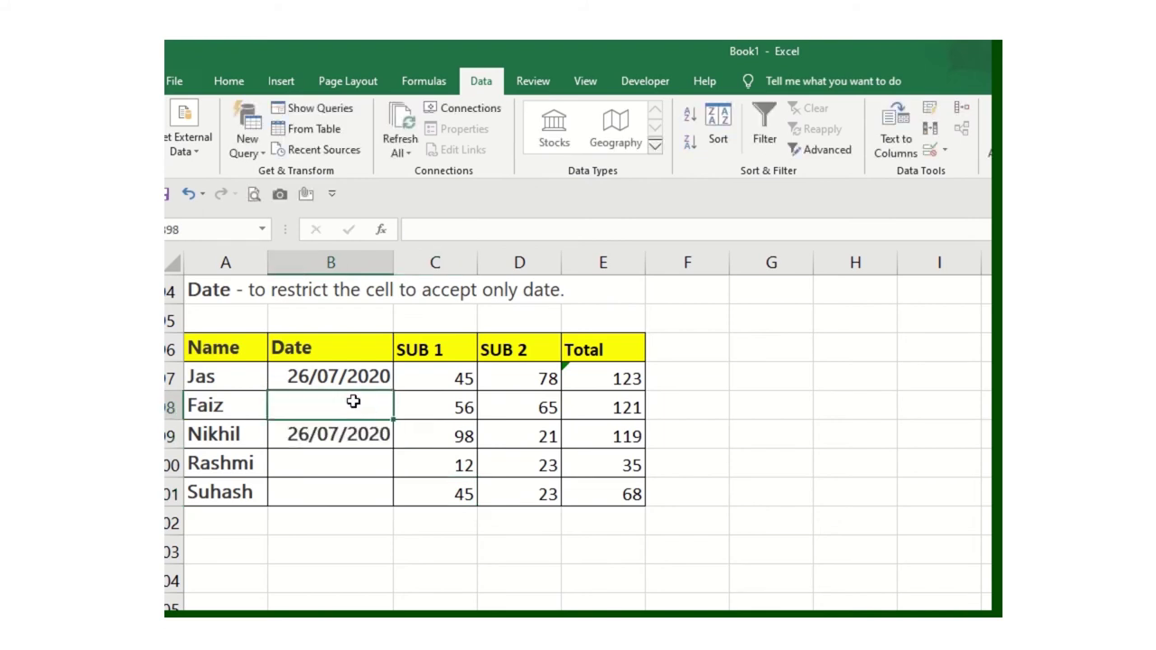
Try changing B99 to 26/07/2019, cancel the rejection, and reselect B97:B101.
{"action": "left_click", "coordinate": [354, 429]}
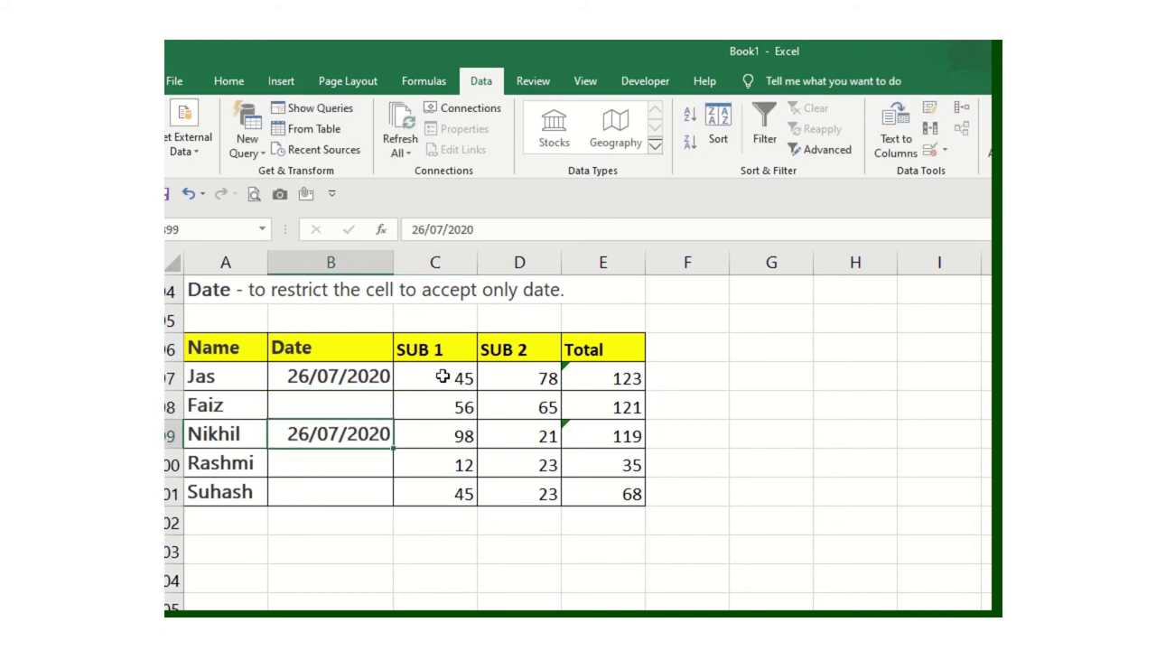
{"action": "left_click", "coordinate": [493, 229]}
{"action": "key", "text": "BackSpace"}
{"action": "key", "text": "BackSpace"}
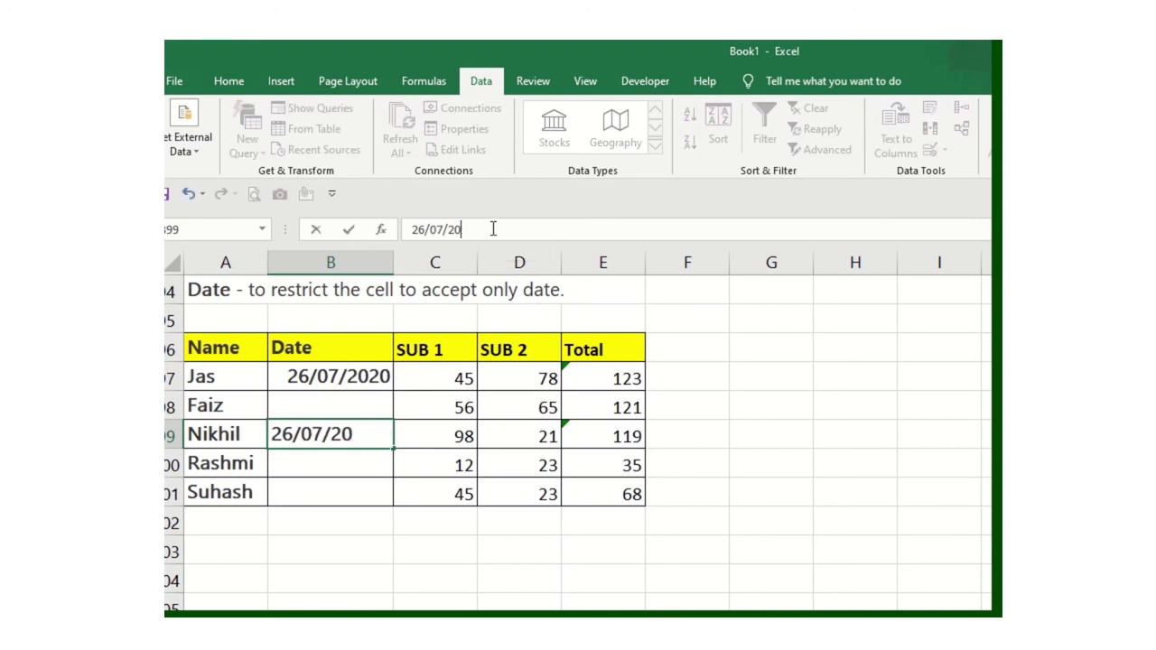
{"action": "type", "text": "19"}
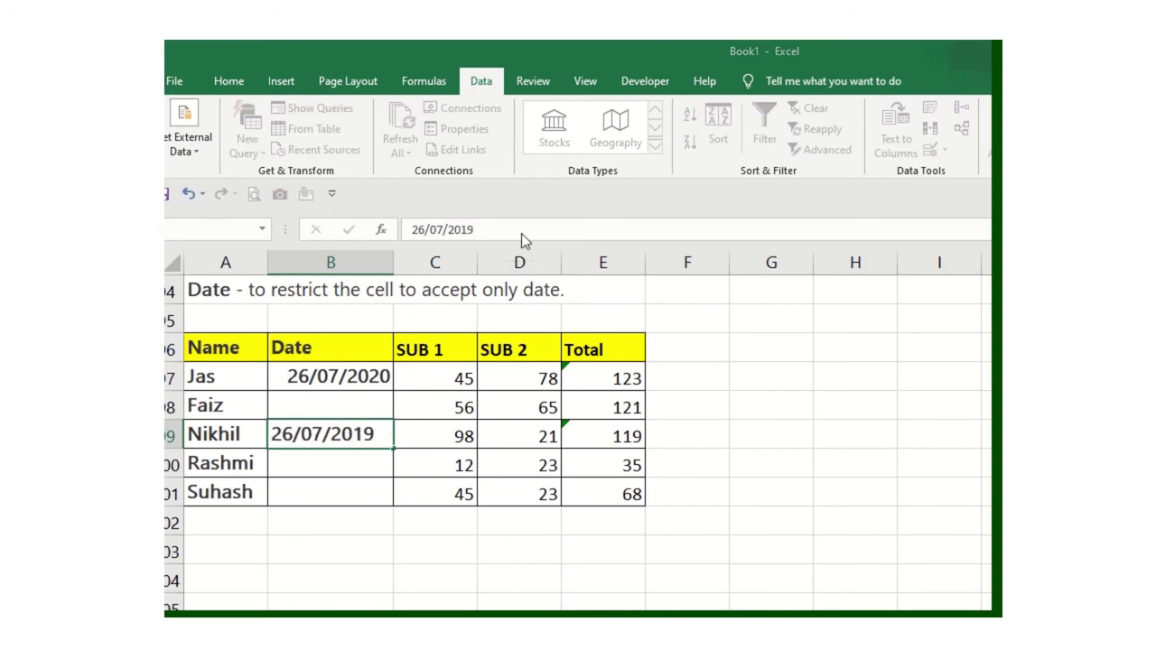
{"action": "key", "text": "Return"}
{"action": "left_click_drag", "start_coordinate": [707, 355], "coordinate": [463, 341]}
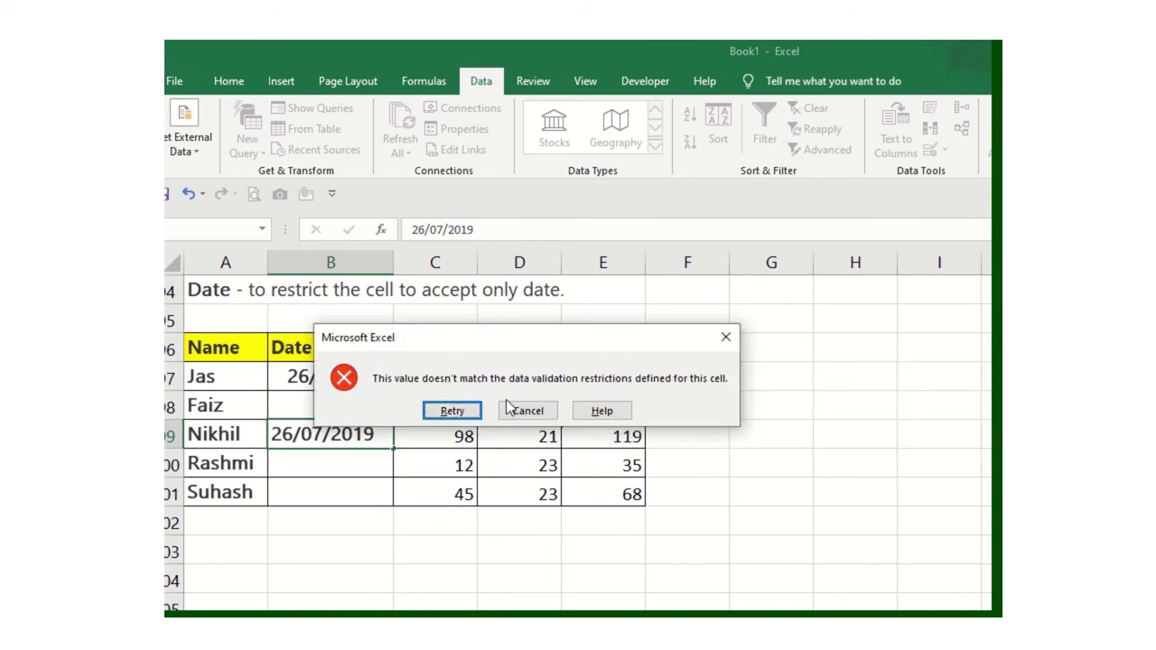
{"action": "left_click", "coordinate": [470, 411]}
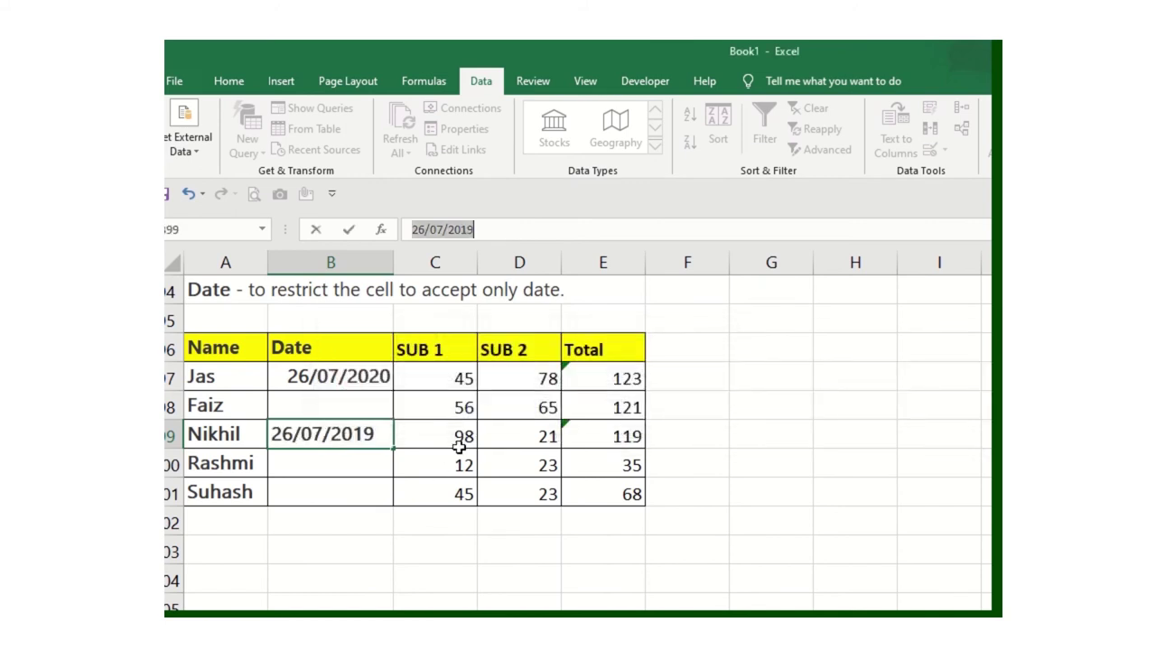
{"action": "key", "text": "Return"}
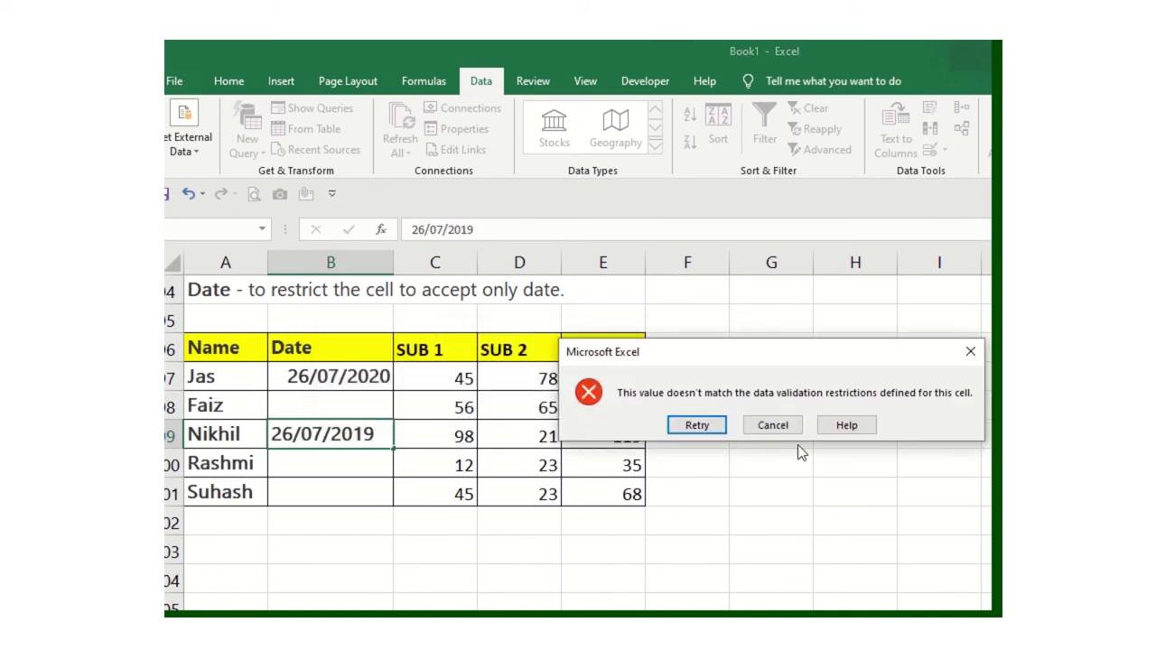
{"action": "left_click", "coordinate": [766, 426]}
{"action": "left_click", "coordinate": [443, 433]}
{"action": "left_click_drag", "start_coordinate": [348, 381], "coordinate": [358, 494]}
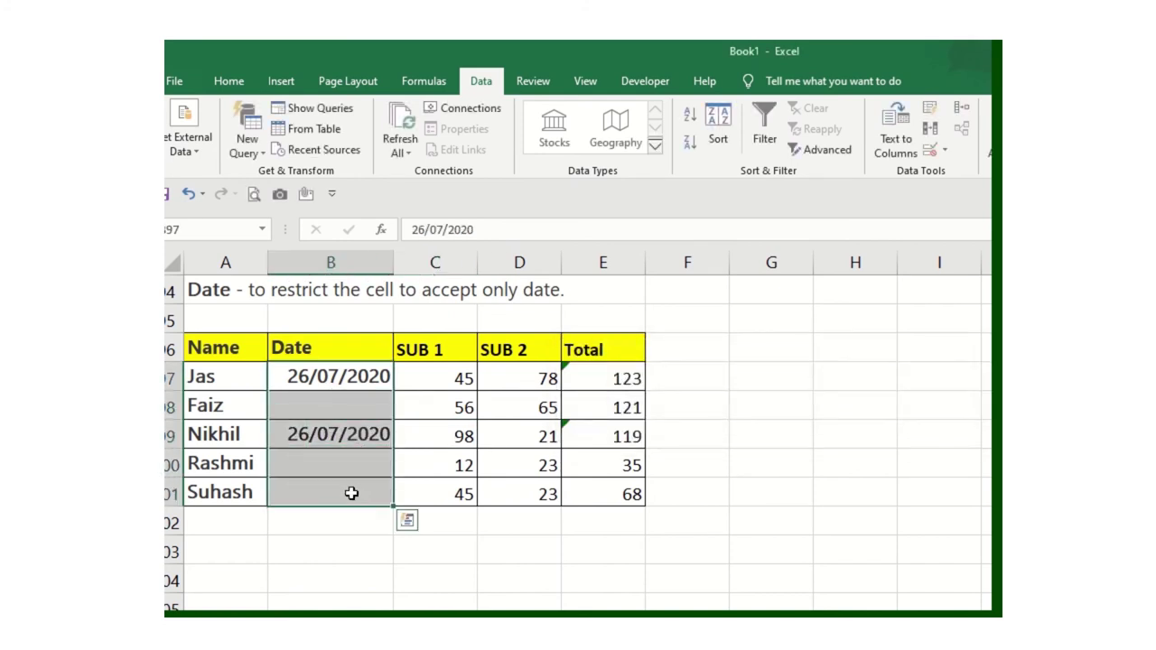
Scroll to the Time table and select the Time cells B110:B114.
{"action": "scroll", "coordinate": [352, 493], "scroll_direction": "down", "scroll_amount": 4}
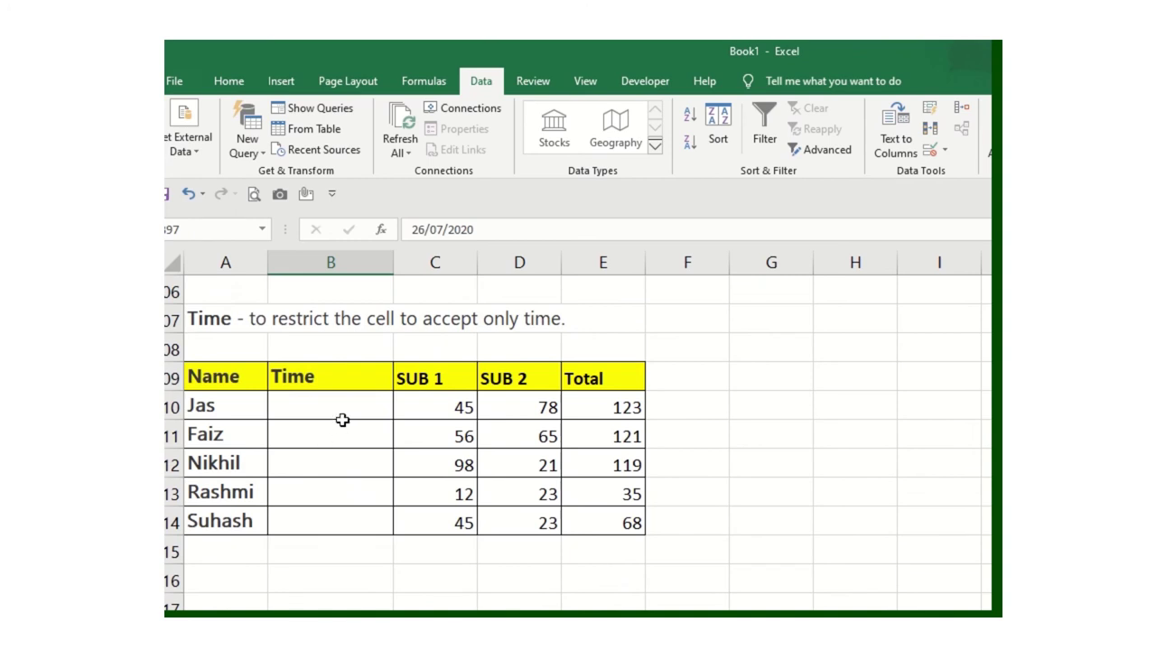
{"action": "left_click_drag", "start_coordinate": [343, 420], "coordinate": [354, 521]}
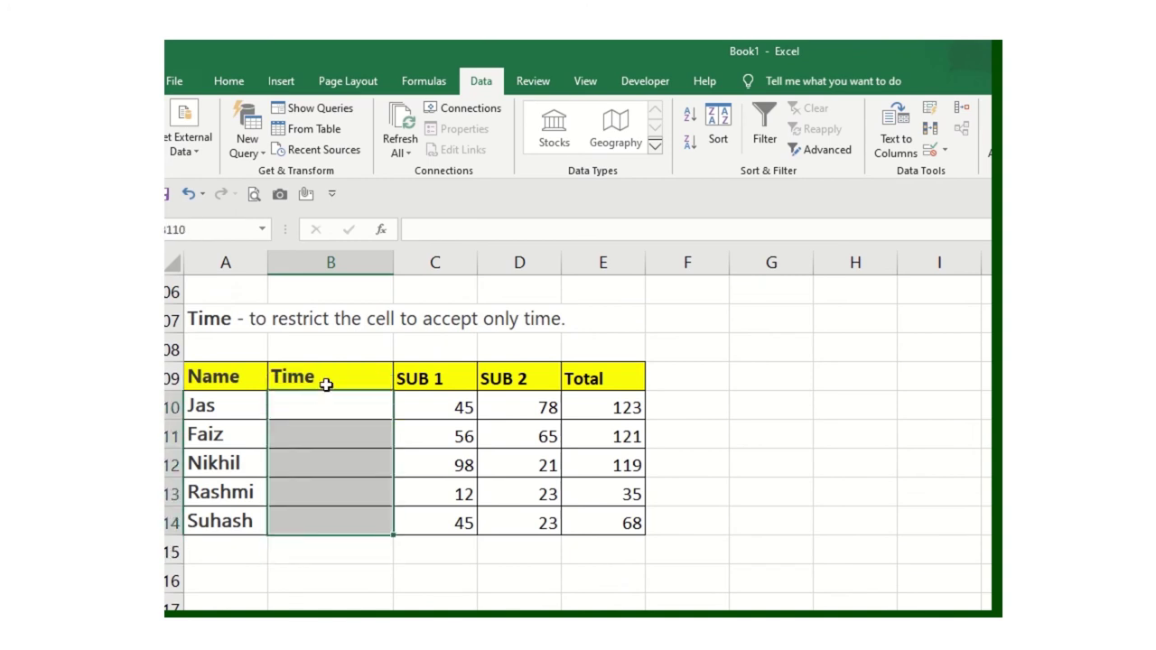
{"action": "left_click", "coordinate": [231, 323]}
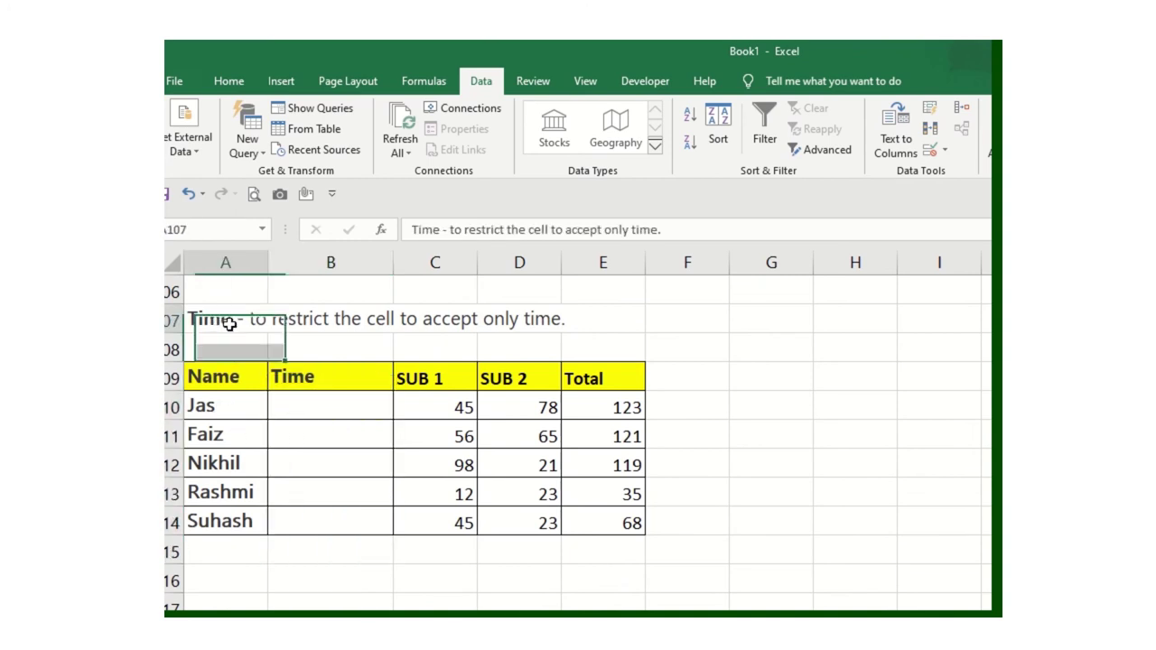
{"action": "left_click_drag", "start_coordinate": [230, 324], "coordinate": [506, 322]}
{"action": "left_click_drag", "start_coordinate": [359, 407], "coordinate": [362, 519]}
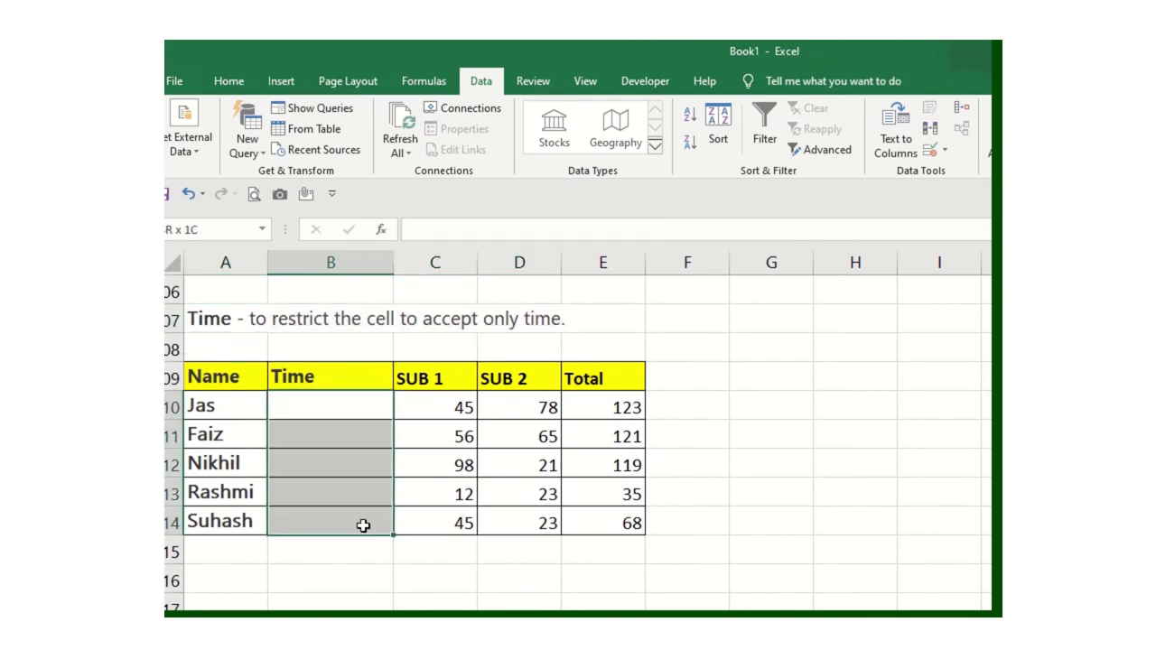
Apply a Time validation between 1:00 and 9:00 to B110:B114.
{"action": "left_click", "coordinate": [934, 153]}
{"action": "left_click", "coordinate": [511, 355]}
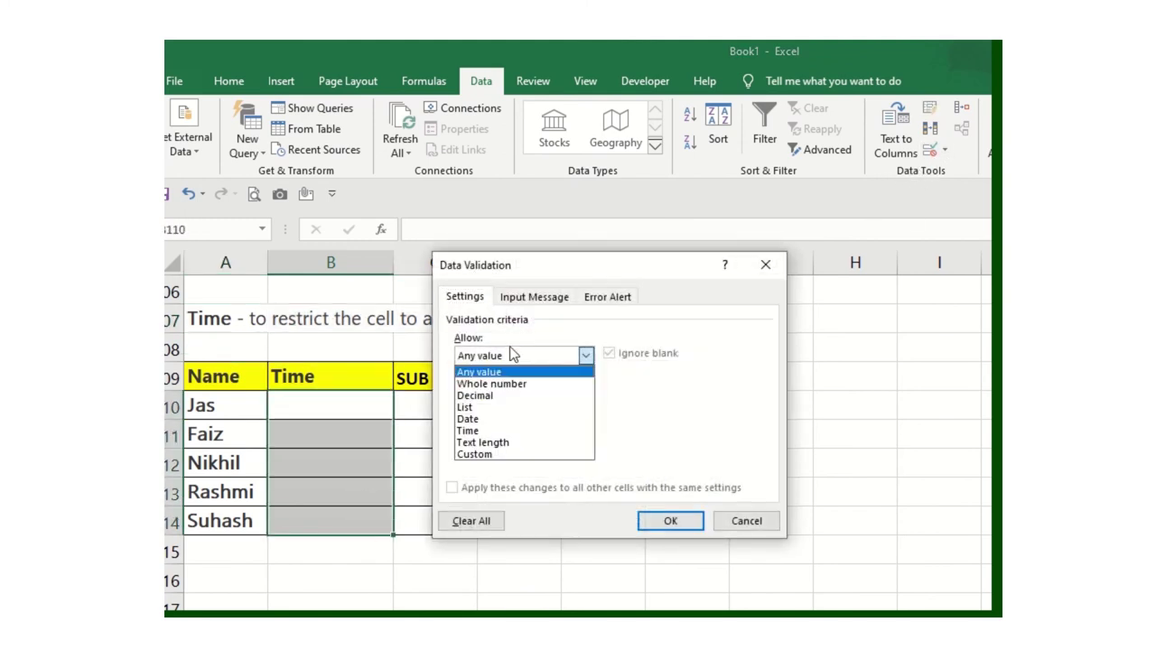
{"action": "left_click", "coordinate": [494, 431]}
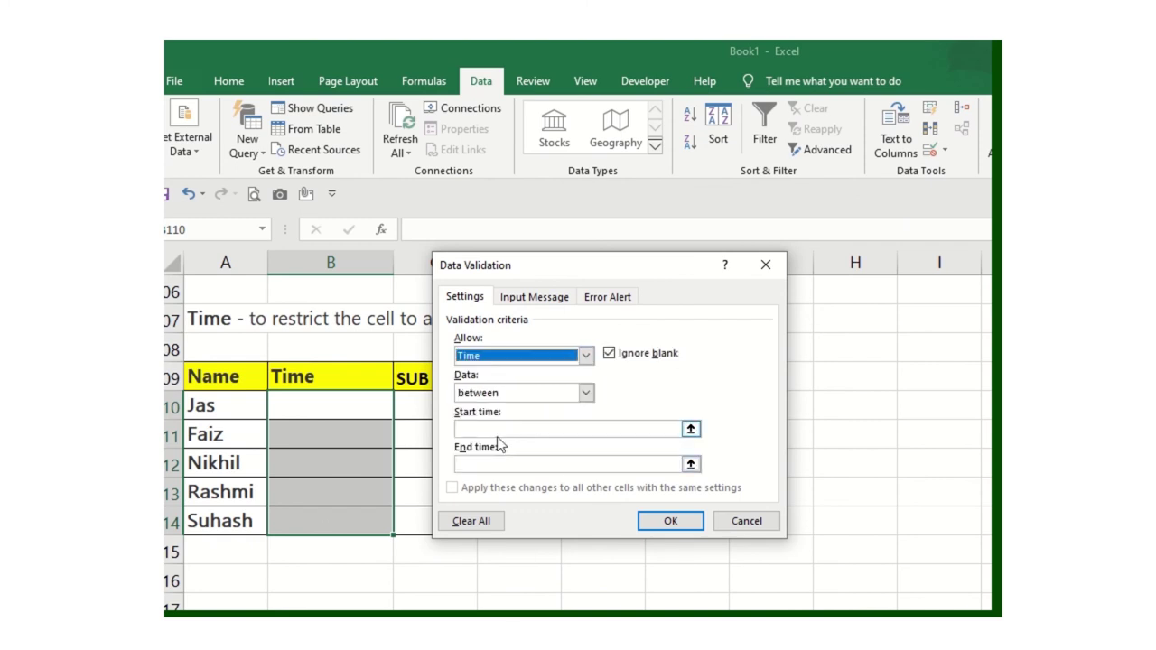
{"action": "left_click", "coordinate": [501, 430]}
{"action": "type", "text": "1:00"}
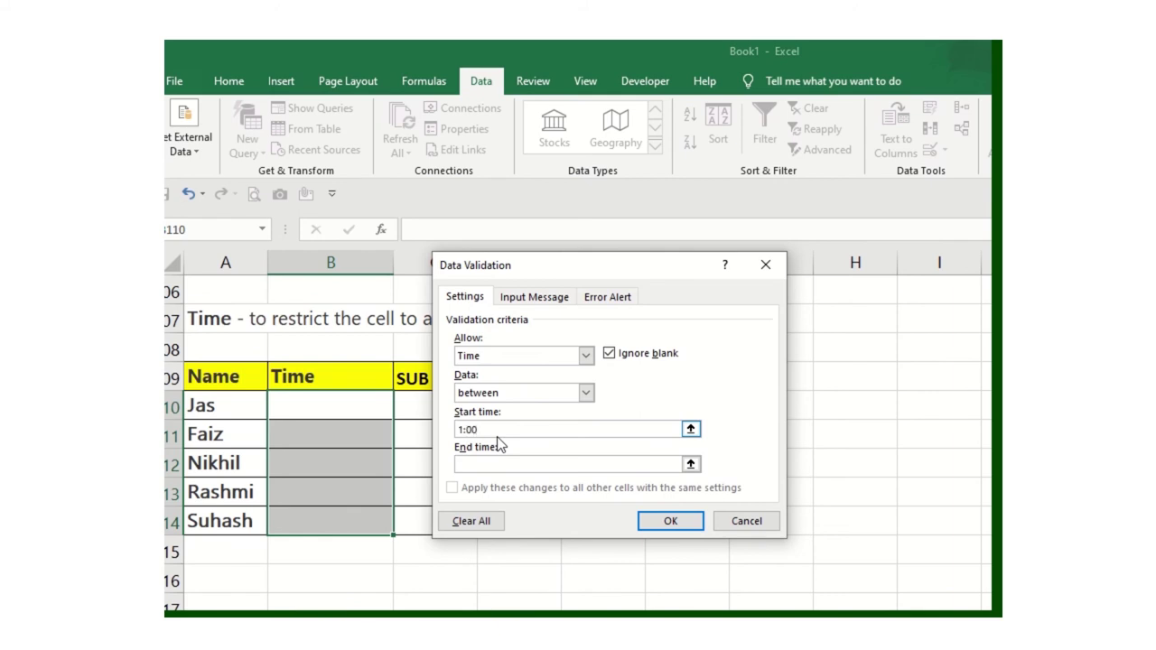
{"action": "left_click", "coordinate": [505, 464]}
{"action": "left_click", "coordinate": [660, 521]}
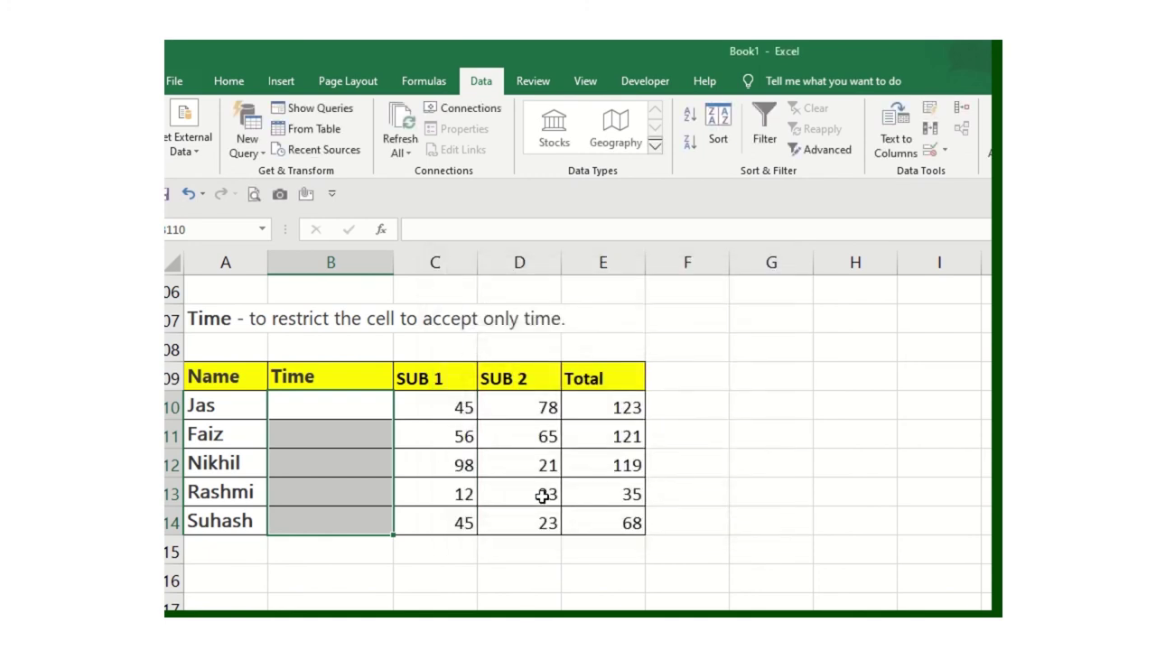
Test Jas's Time cell: 10:00 is rejected, then 8:00 is accepted.
{"action": "left_click", "coordinate": [343, 400]}
{"action": "type", "text": "0:"}
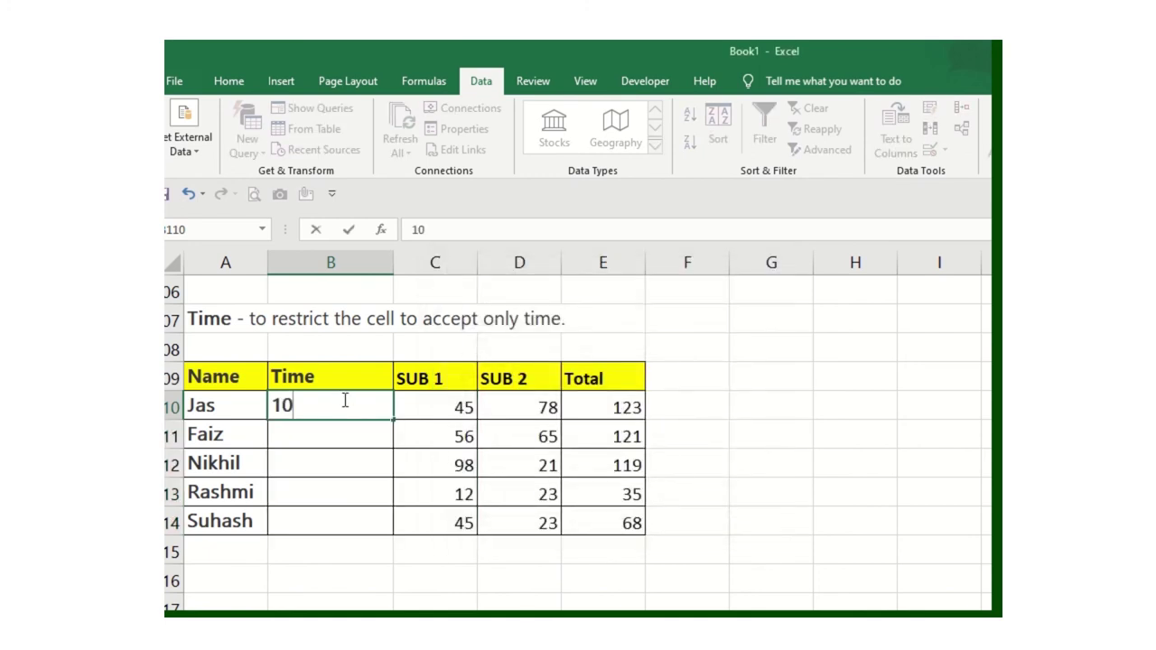
{"action": "type", "text": "00"}
{"action": "key", "text": "Return"}
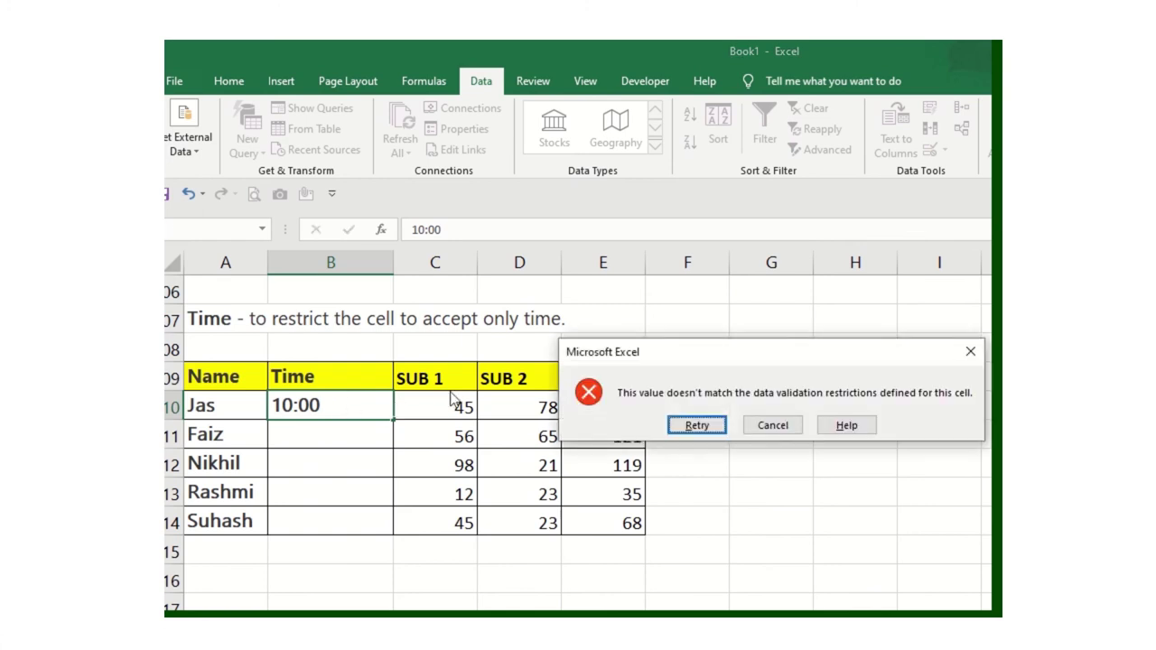
{"action": "left_click", "coordinate": [772, 425]}
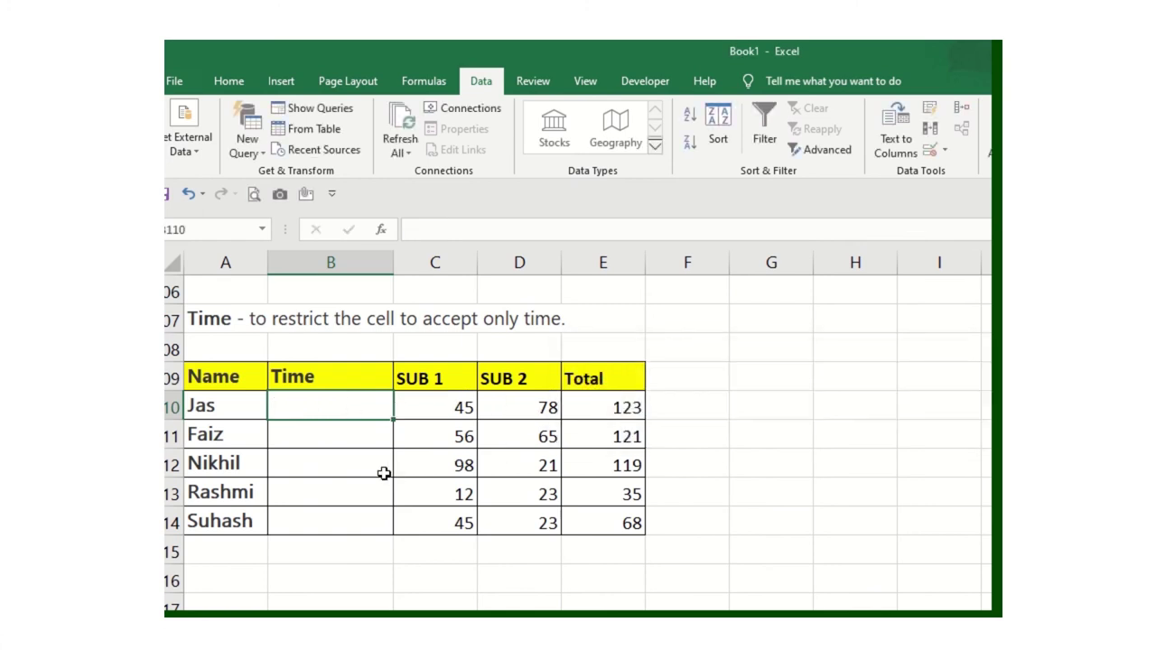
{"action": "type", "text": "8:0"}
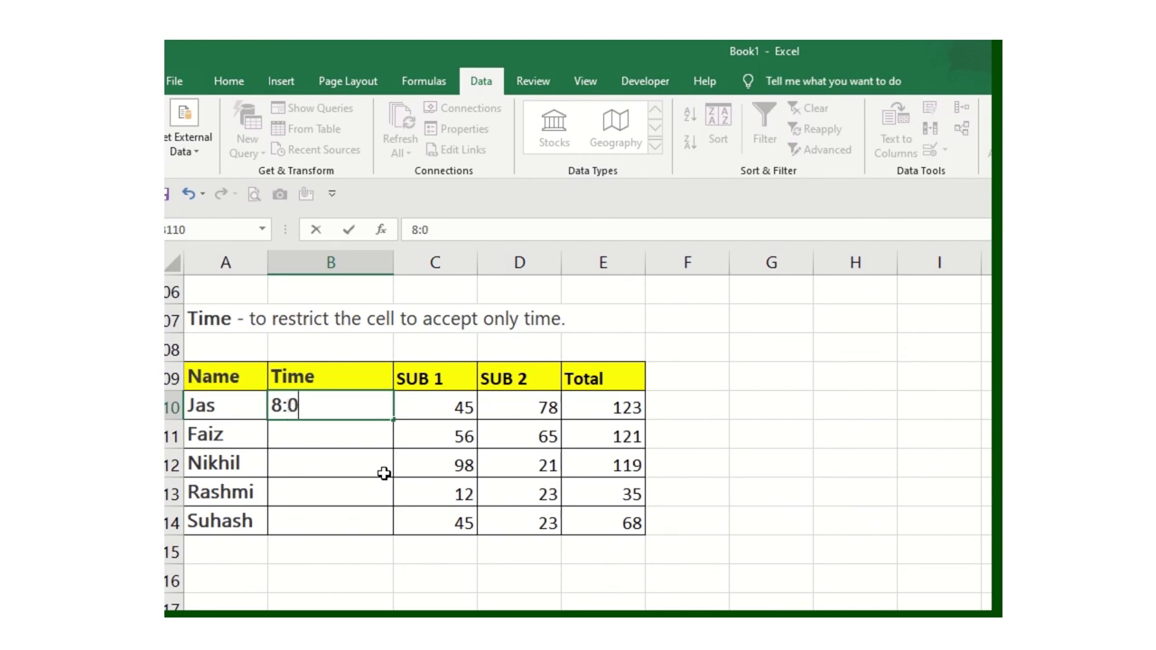
{"action": "type", "text": "0"}
{"action": "key", "text": "Return"}
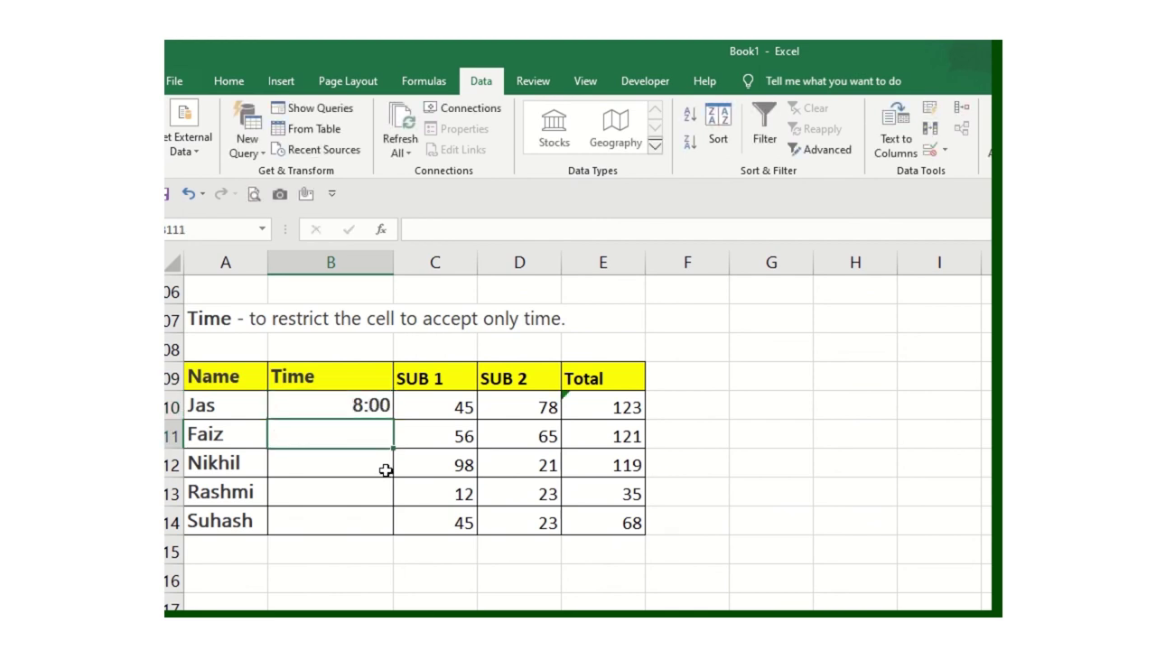
{"action": "left_click_drag", "start_coordinate": [368, 413], "coordinate": [372, 518]}
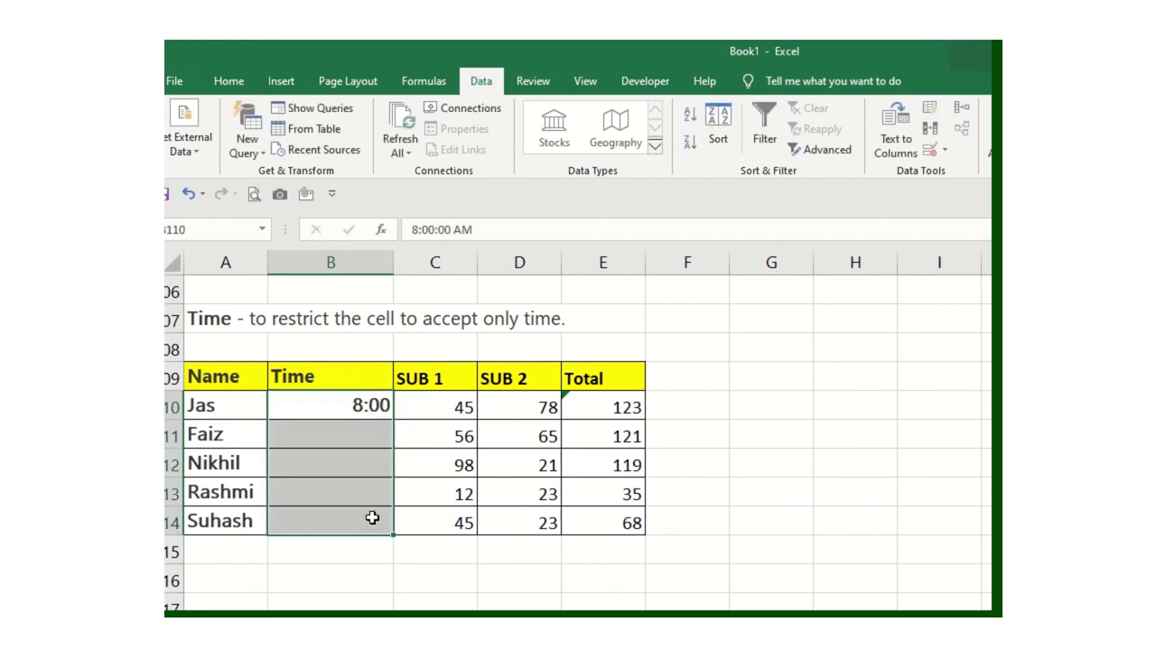
Scroll to the Text Length table and select the Full name cells B25:B29.
{"action": "scroll", "coordinate": [400, 454], "scroll_direction": "down", "scroll_amount": 1}
{"action": "scroll", "coordinate": [399, 452], "scroll_direction": "down", "scroll_amount": 2}
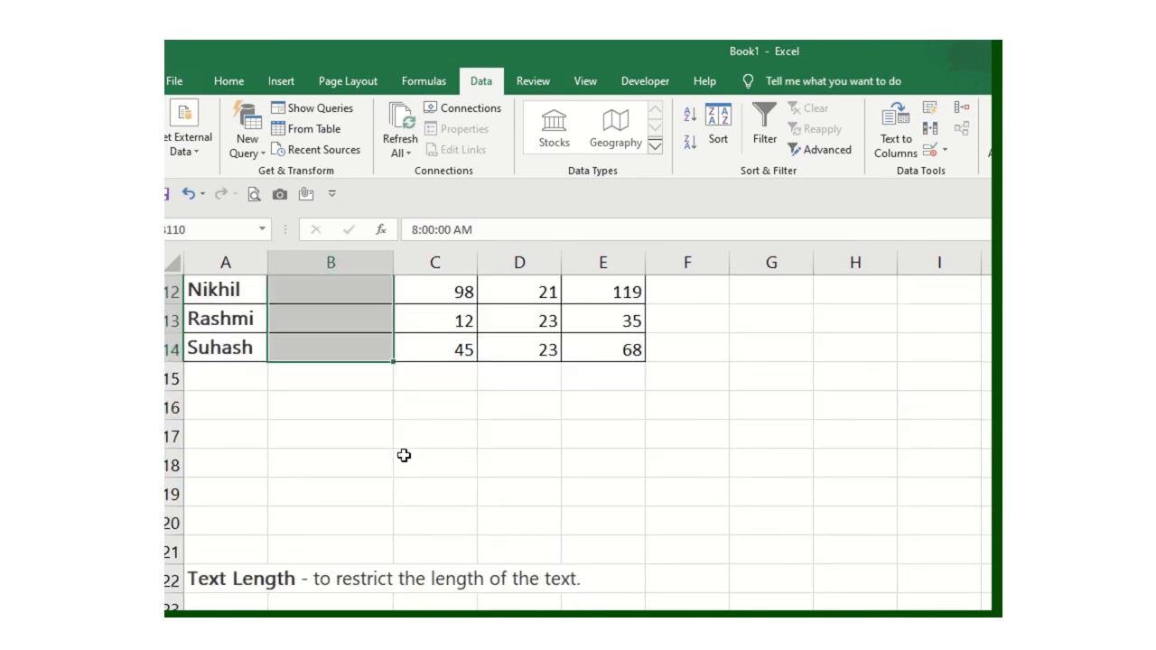
{"action": "scroll", "coordinate": [399, 451], "scroll_direction": "down", "scroll_amount": 2}
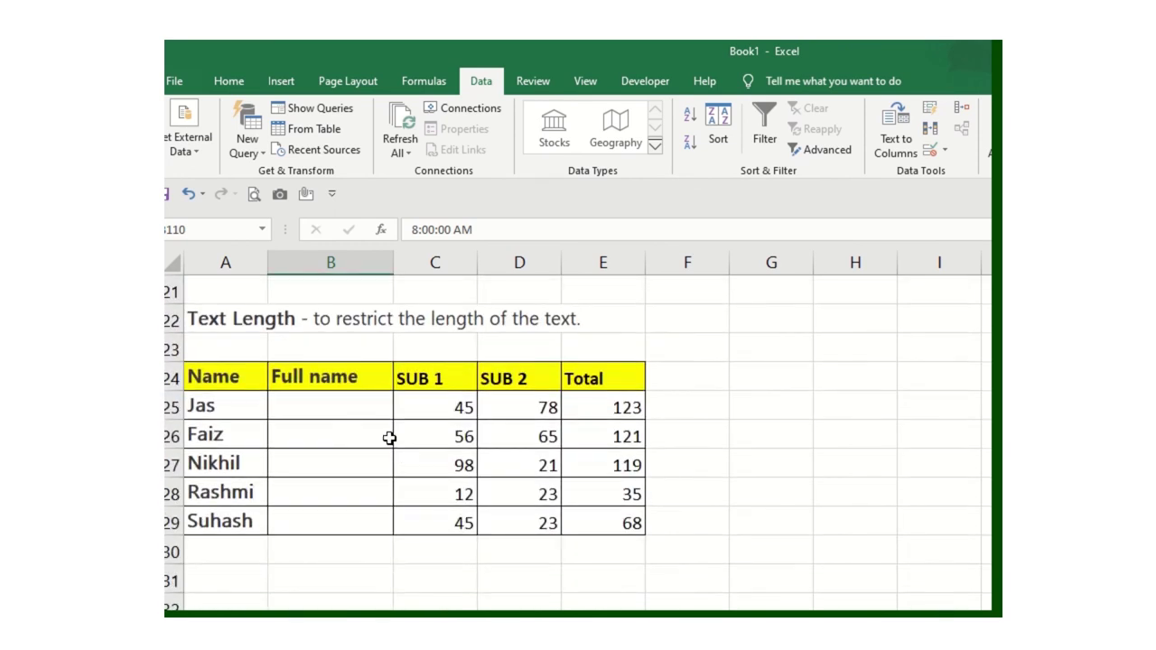
{"action": "left_click", "coordinate": [353, 413]}
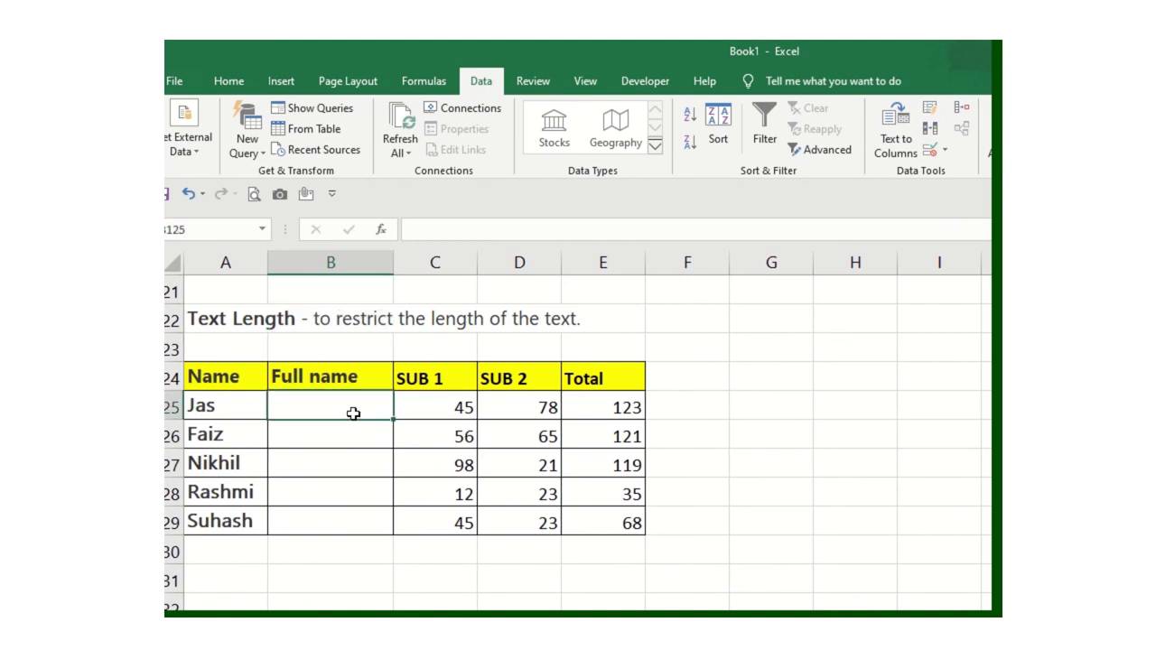
{"action": "scroll", "coordinate": [355, 421], "scroll_direction": "down", "scroll_amount": 1}
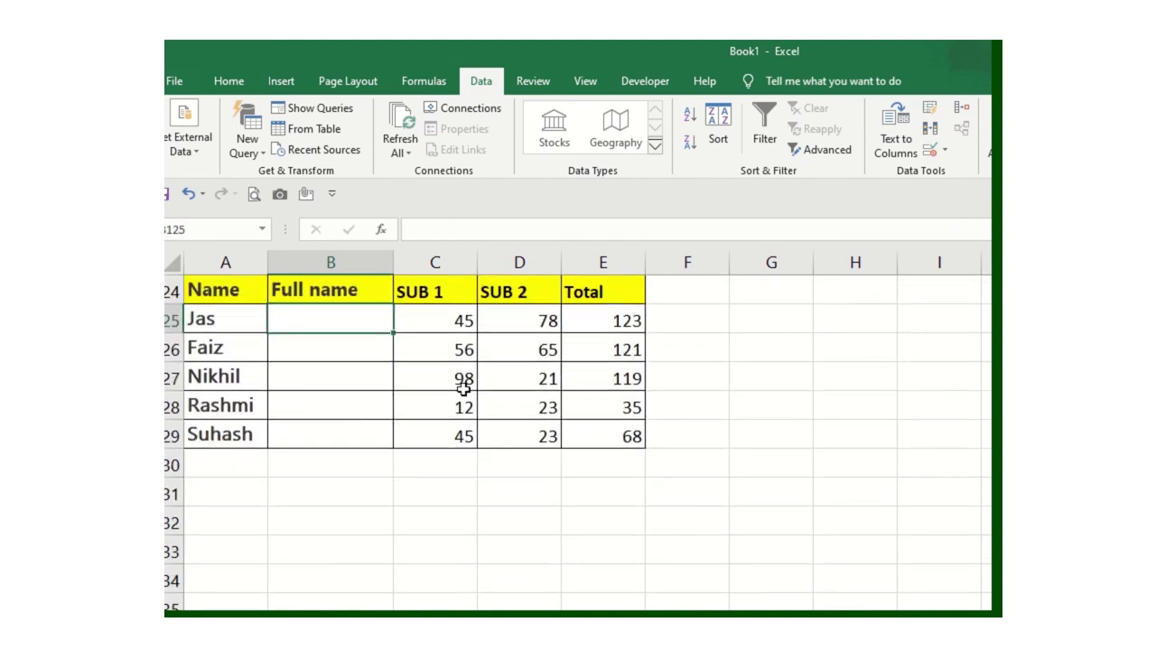
{"action": "scroll", "coordinate": [463, 389], "scroll_direction": "up", "scroll_amount": 2}
{"action": "scroll", "coordinate": [370, 454], "scroll_direction": "down", "scroll_amount": 1}
{"action": "left_click_drag", "start_coordinate": [333, 405], "coordinate": [335, 515]}
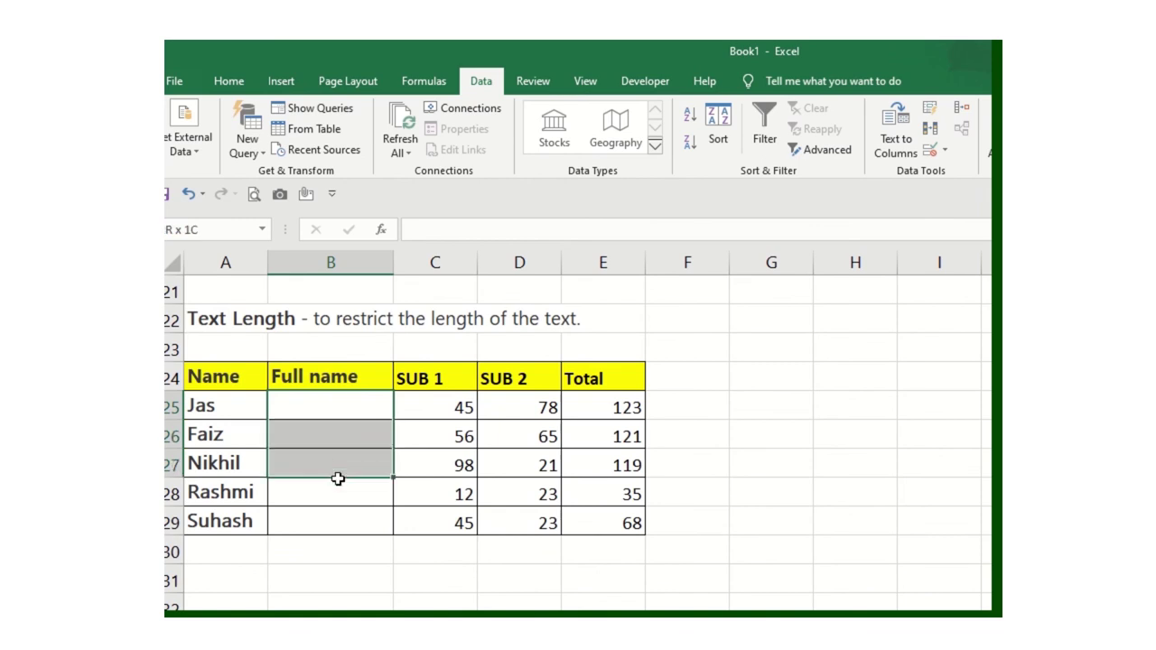
Apply a Text length validation requiring more than 15 characters to B25:B29.
{"action": "left_click", "coordinate": [931, 152]}
{"action": "left_click", "coordinate": [561, 357]}
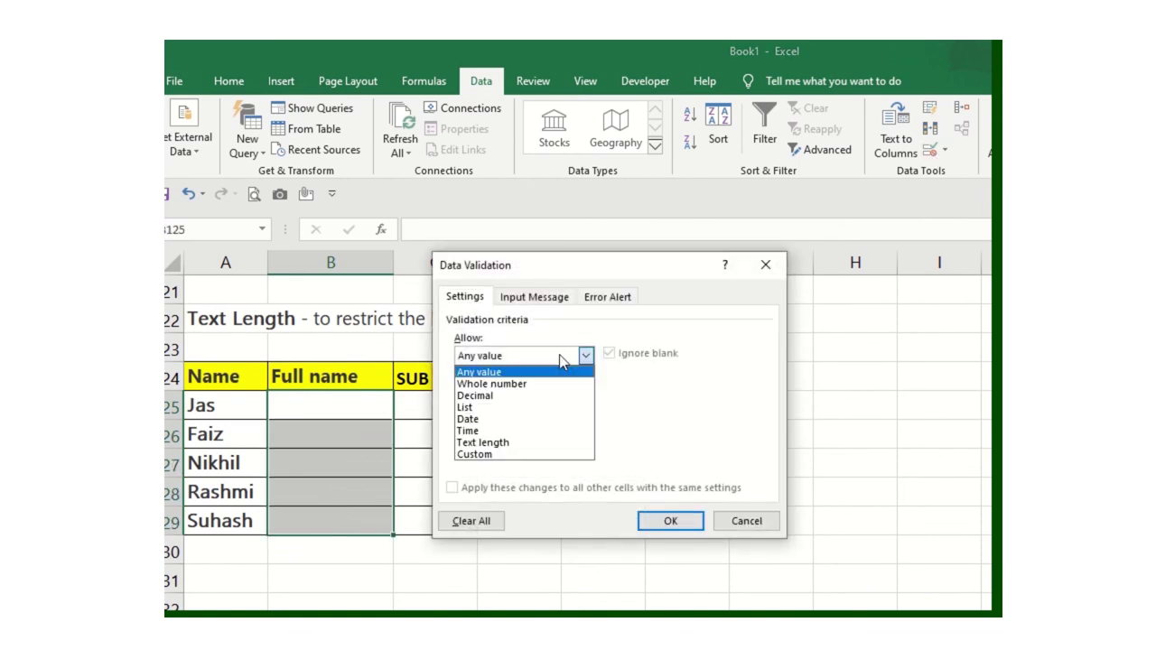
{"action": "left_click", "coordinate": [541, 443]}
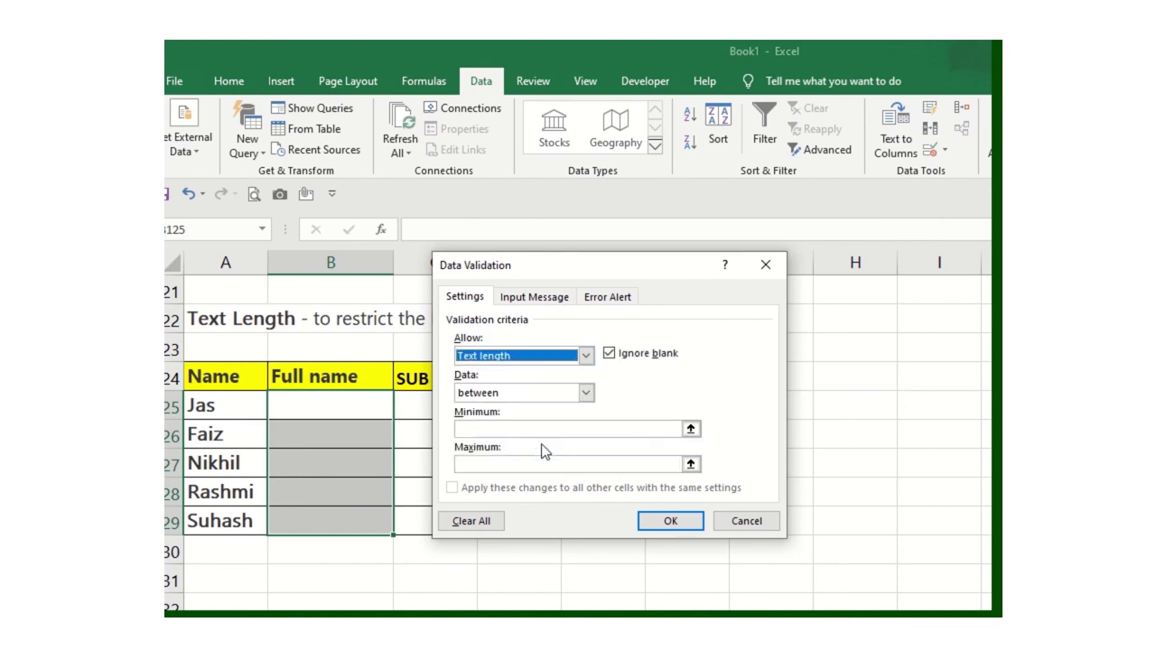
{"action": "left_click", "coordinate": [509, 395]}
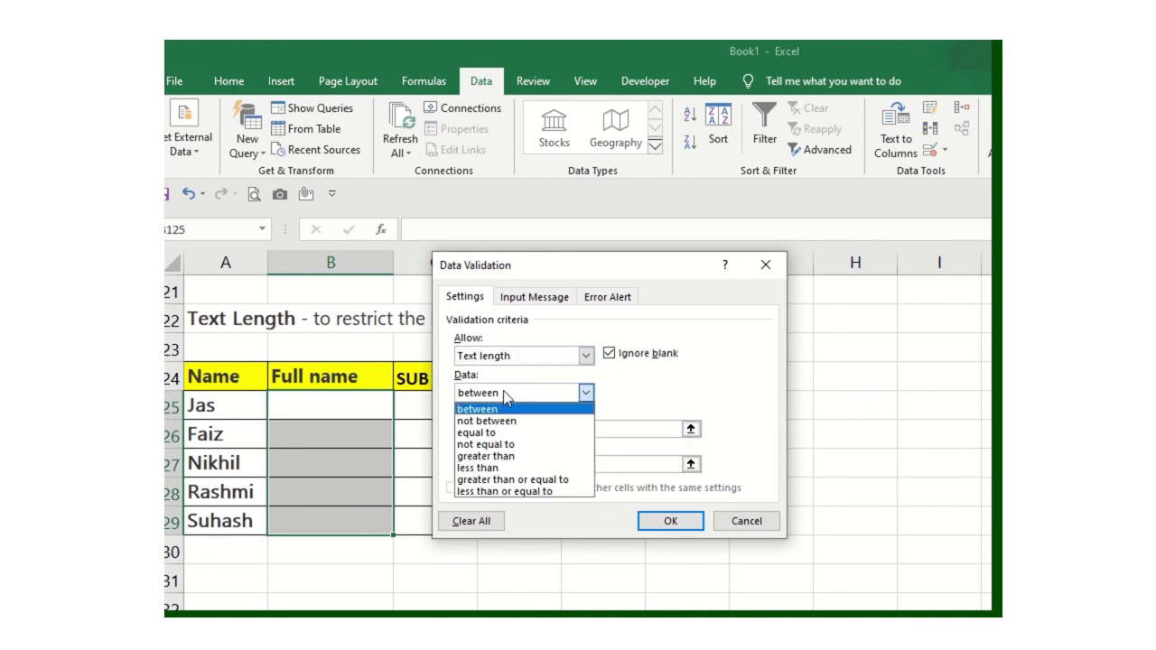
{"action": "left_click", "coordinate": [512, 456]}
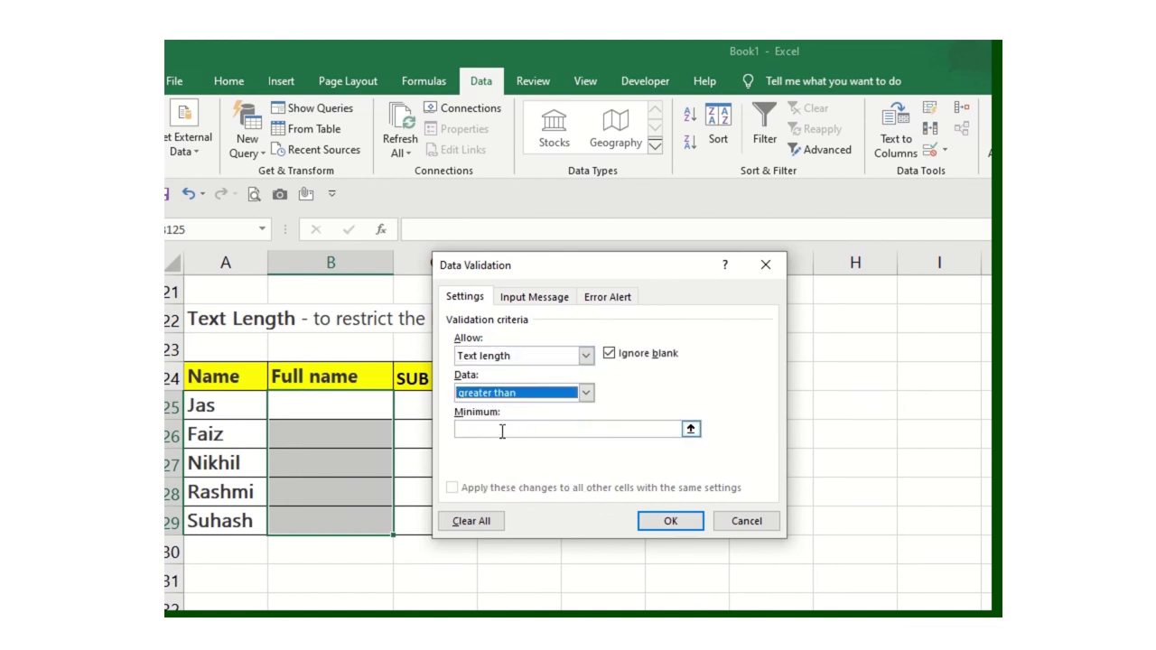
{"action": "left_click", "coordinate": [502, 430]}
{"action": "type", "text": "15"}
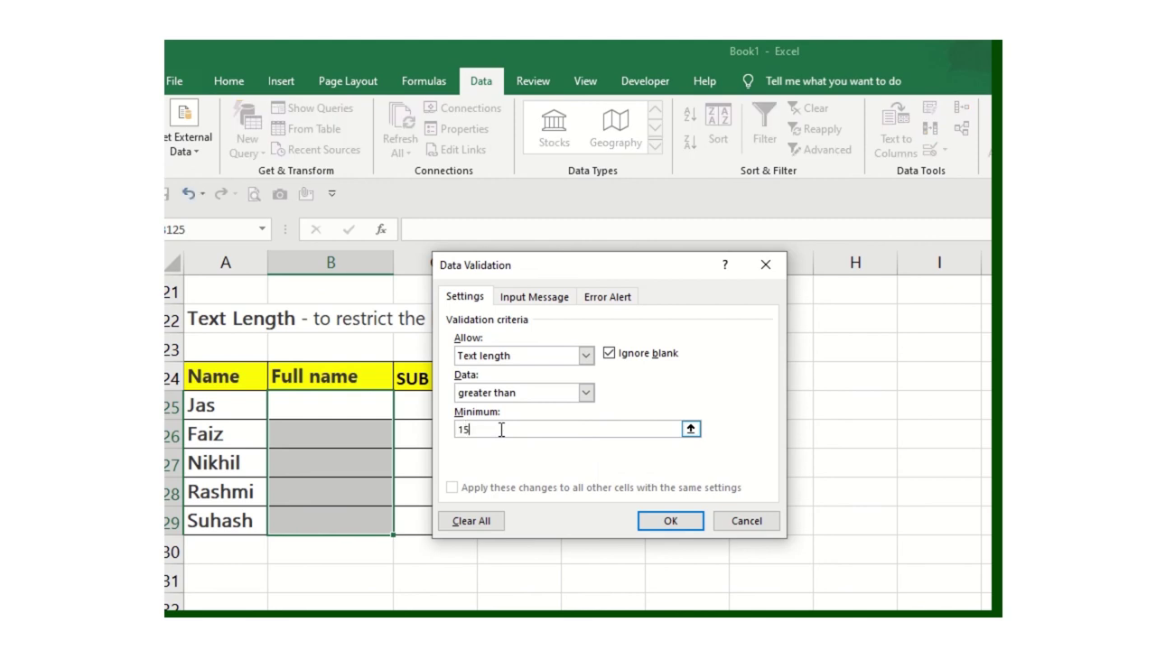
{"action": "left_click", "coordinate": [672, 526]}
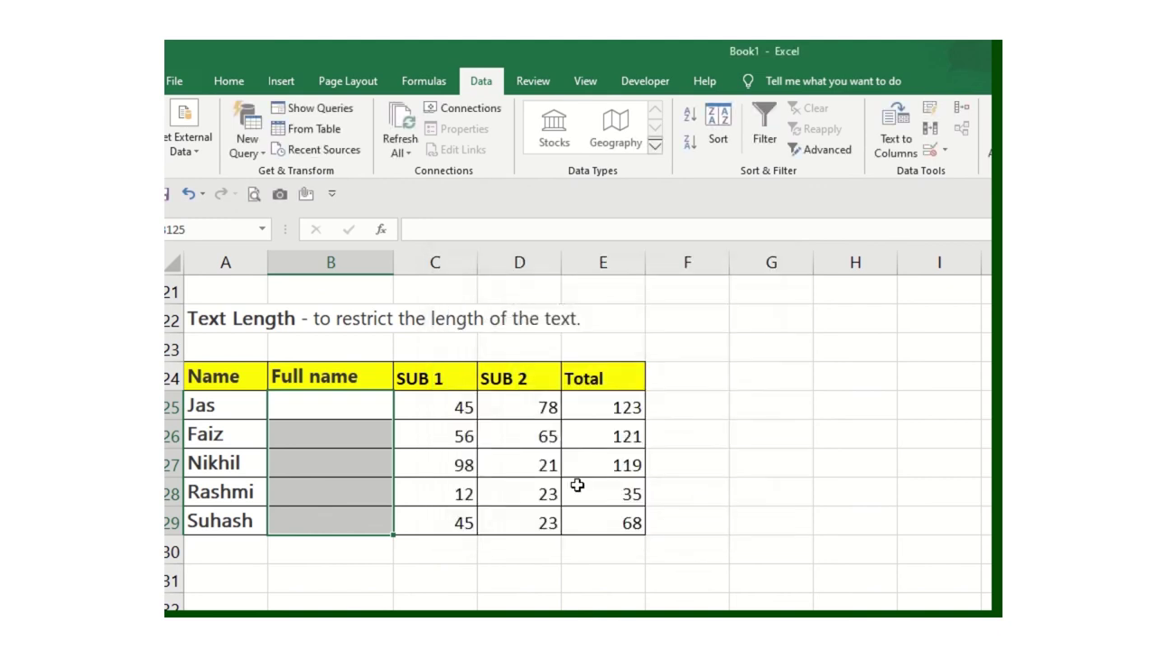
Enter 'discover talent' as Jas's Full name and cancel the length-rule rejection.
{"action": "left_click", "coordinate": [331, 415]}
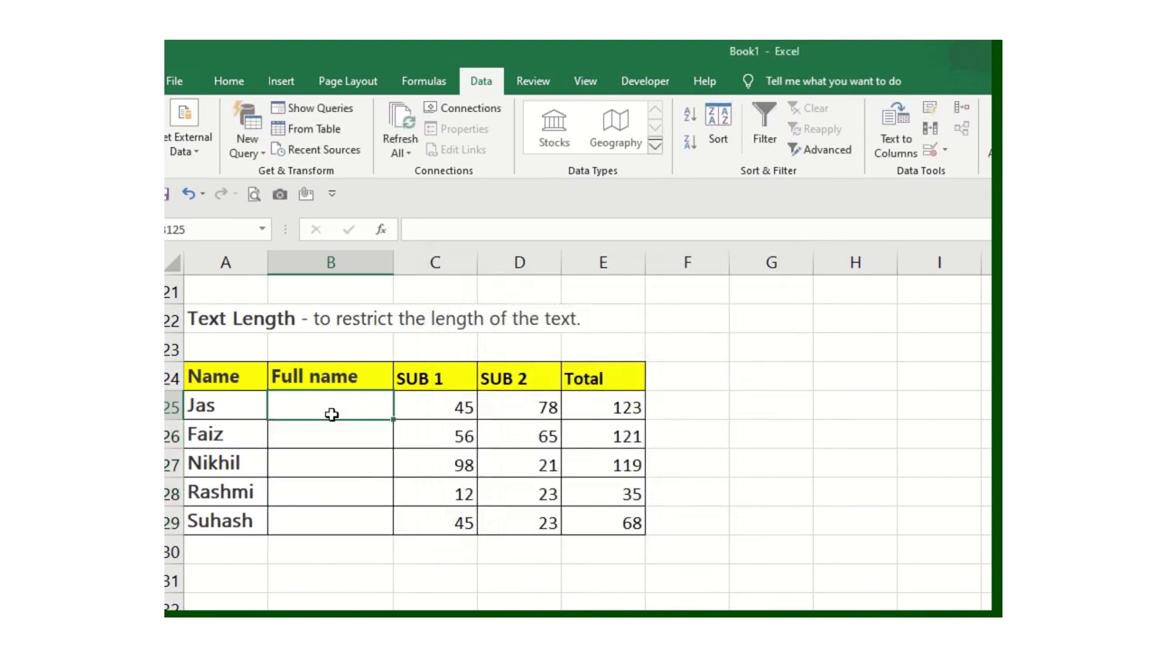
{"action": "type", "text": "vi"}
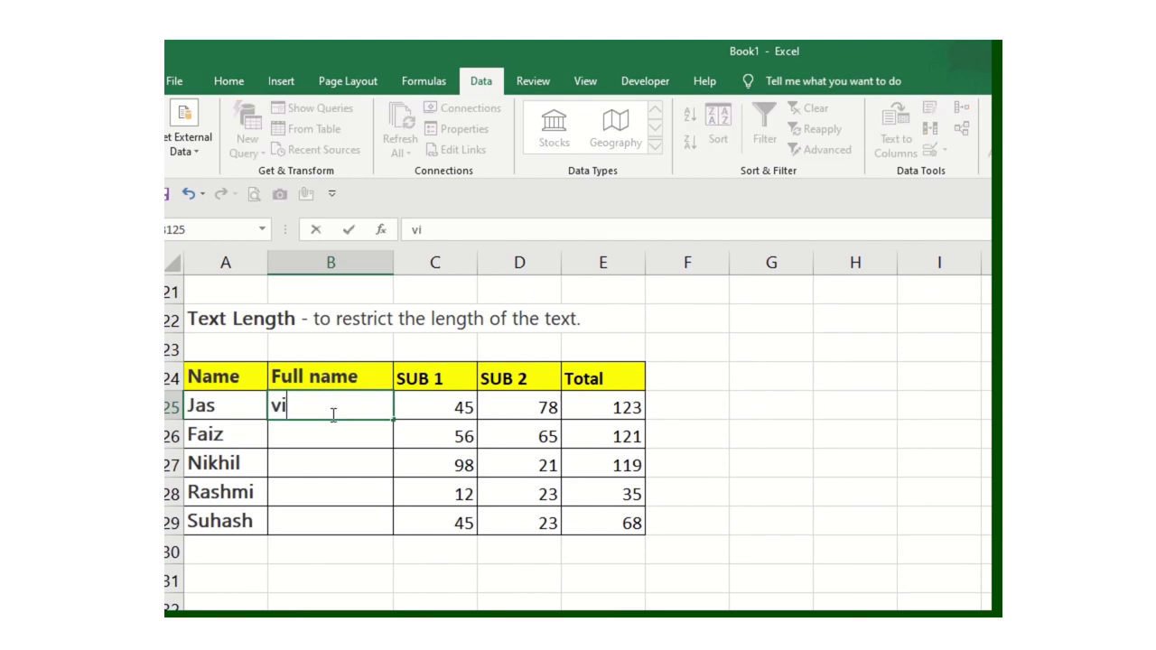
{"action": "type", "text": "n"}
{"action": "key", "text": "BackSpace"}
{"action": "key", "text": "BackSpace"}
{"action": "key", "text": "BackSpace"}
{"action": "type", "text": "dix"}
{"action": "key", "text": "BackSpace"}
{"action": "type", "text": "co"}
{"action": "key", "text": "BackSpace"}
{"action": "key", "text": "BackSpace"}
{"action": "type", "text": "sco"}
{"action": "type", "text": "ver talent"}
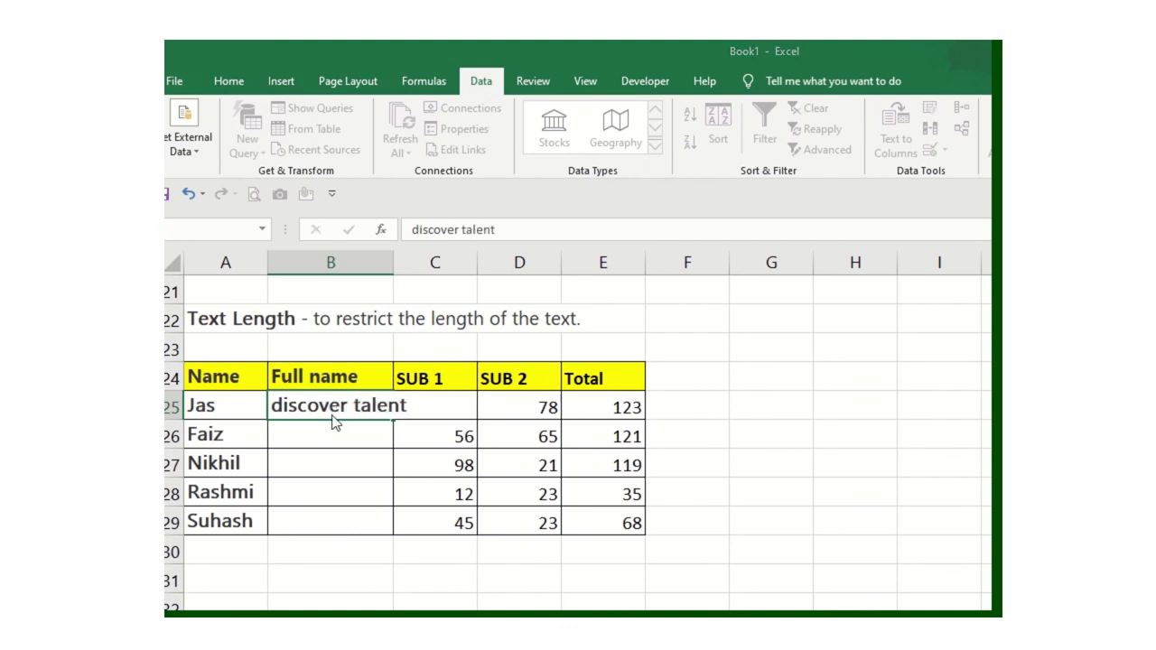
{"action": "key", "text": "Return"}
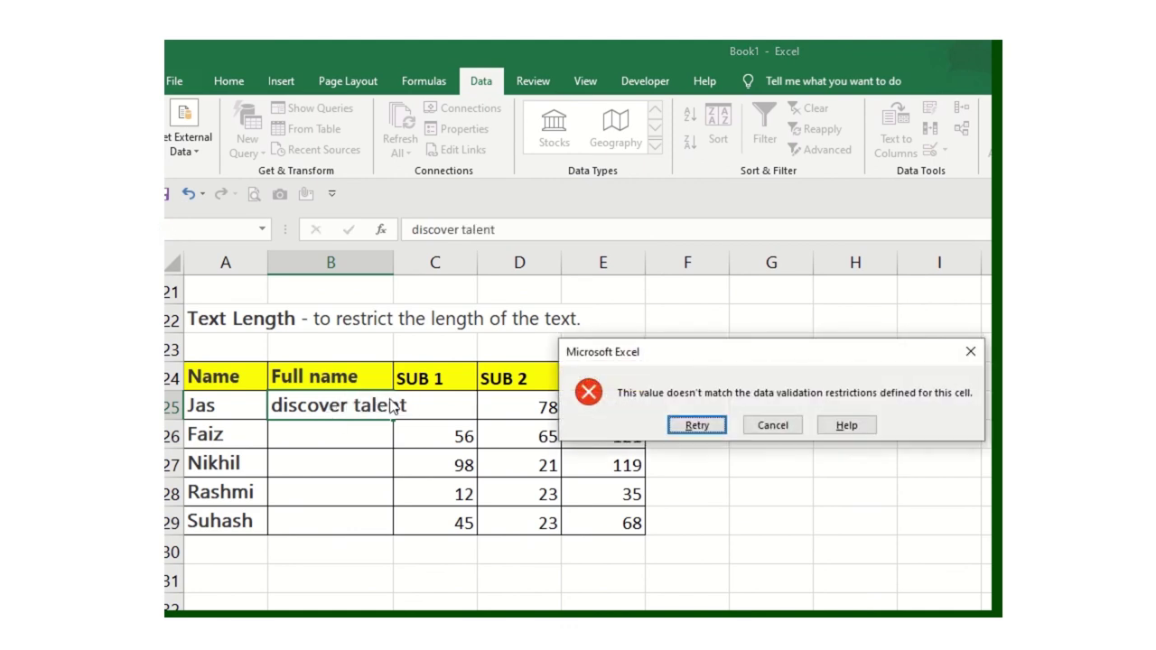
{"action": "left_click", "coordinate": [766, 426]}
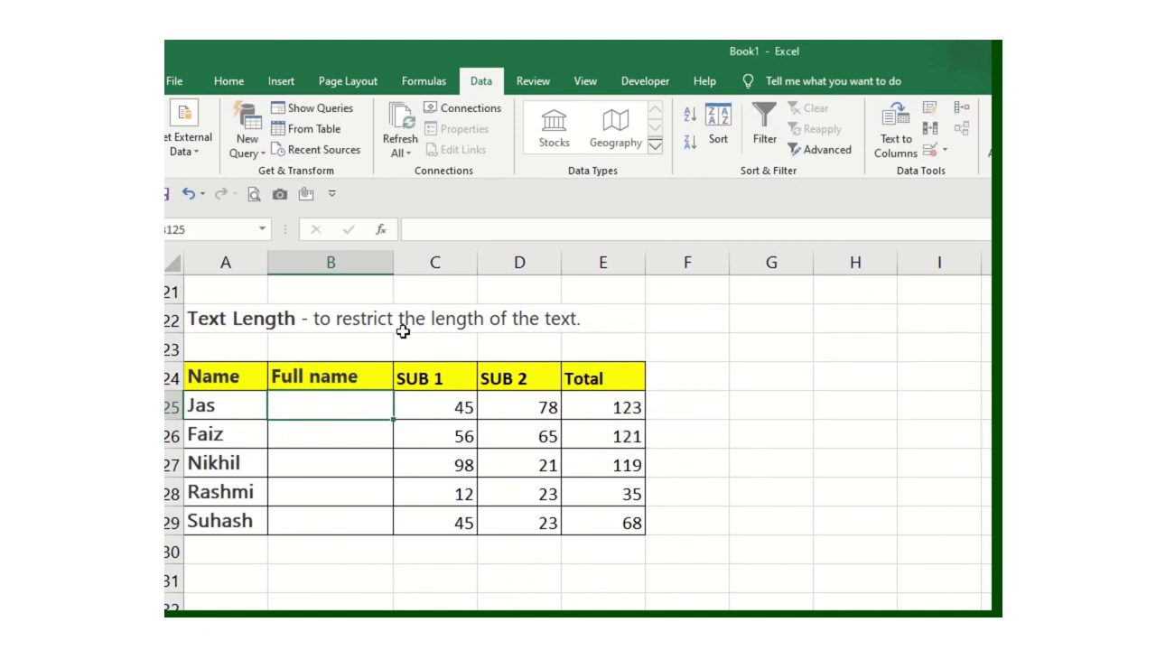
Enter 'discover' repeated via copy-paste as Jas's Full name, which is accepted.
{"action": "left_click", "coordinate": [457, 236]}
{"action": "type", "text": "di"}
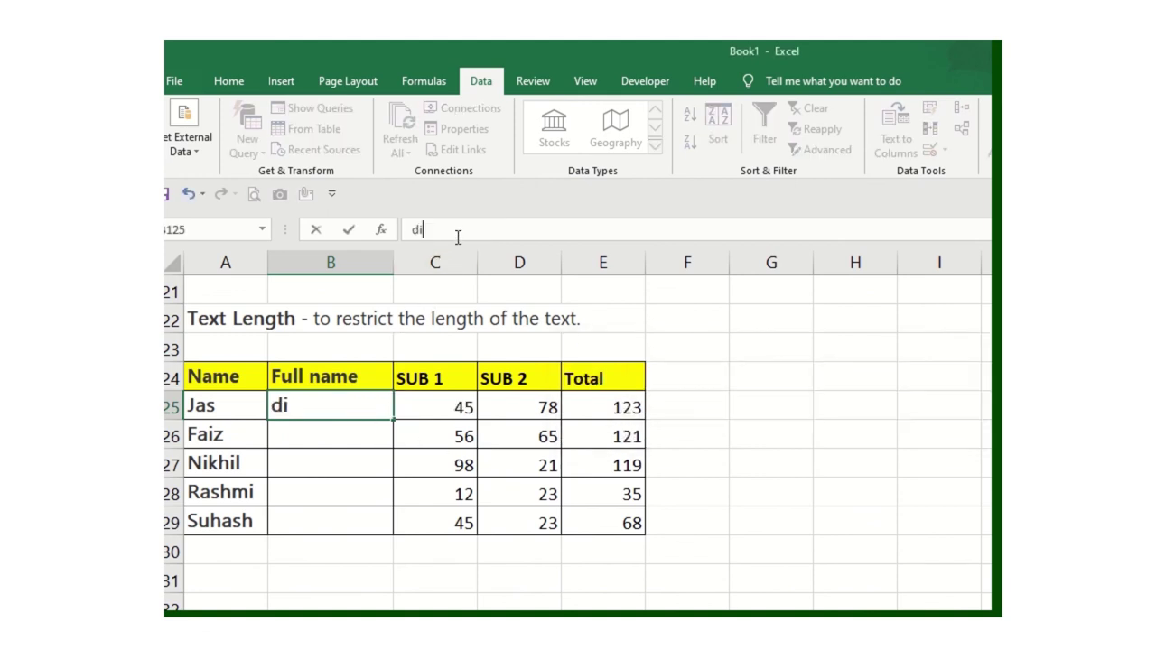
{"action": "type", "text": "scover"}
{"action": "double_click", "coordinate": [421, 236]}
{"action": "key", "text": "ctrl+c"}
{"action": "left_click", "coordinate": [486, 232]}
{"action": "key", "text": "ctrl+v"}
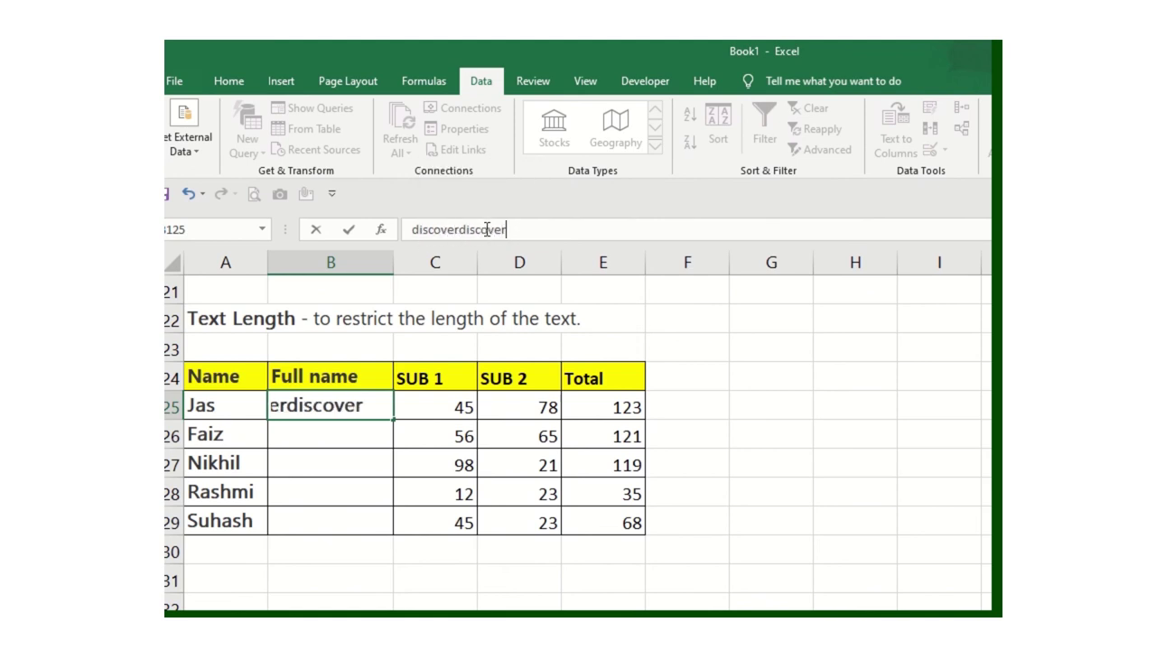
{"action": "key", "text": "ctrl+v"}
{"action": "key", "text": "ctrl+v"}
{"action": "key", "text": "ctrl+v"}
{"action": "key", "text": "ctrl+v"}
{"action": "key", "text": "ctrl+v"}
{"action": "key", "text": "ctrl+v"}
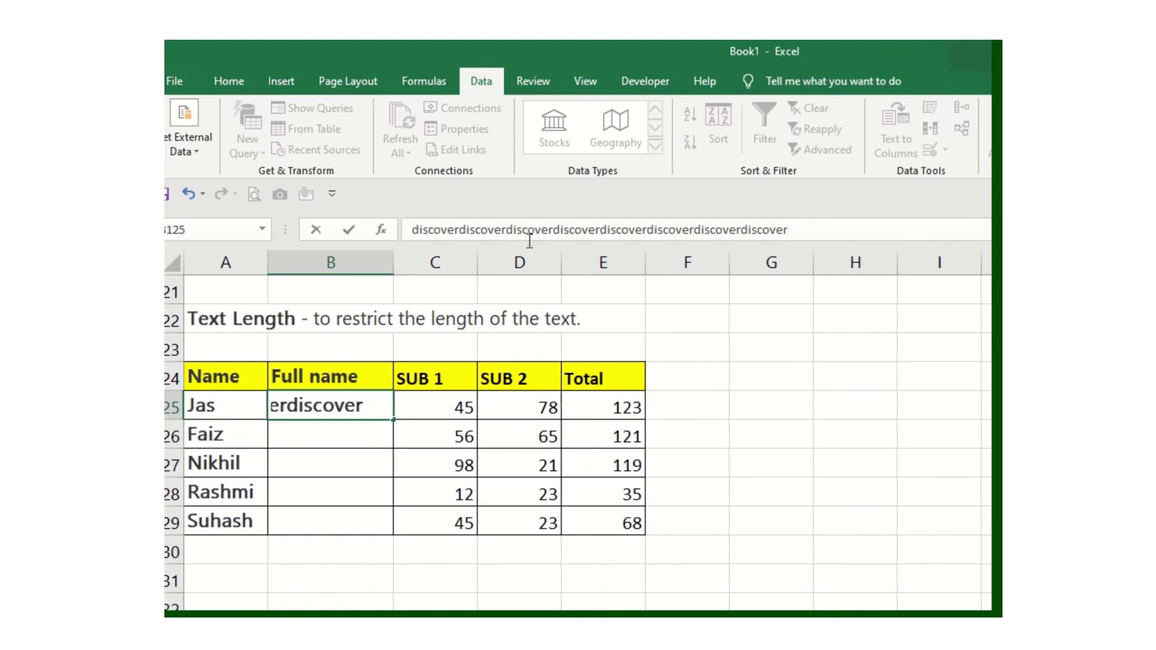
{"action": "key", "text": "Return"}
{"action": "left_click", "coordinate": [506, 377]}
{"action": "left_click", "coordinate": [371, 384]}
{"action": "left_click", "coordinate": [390, 408]}
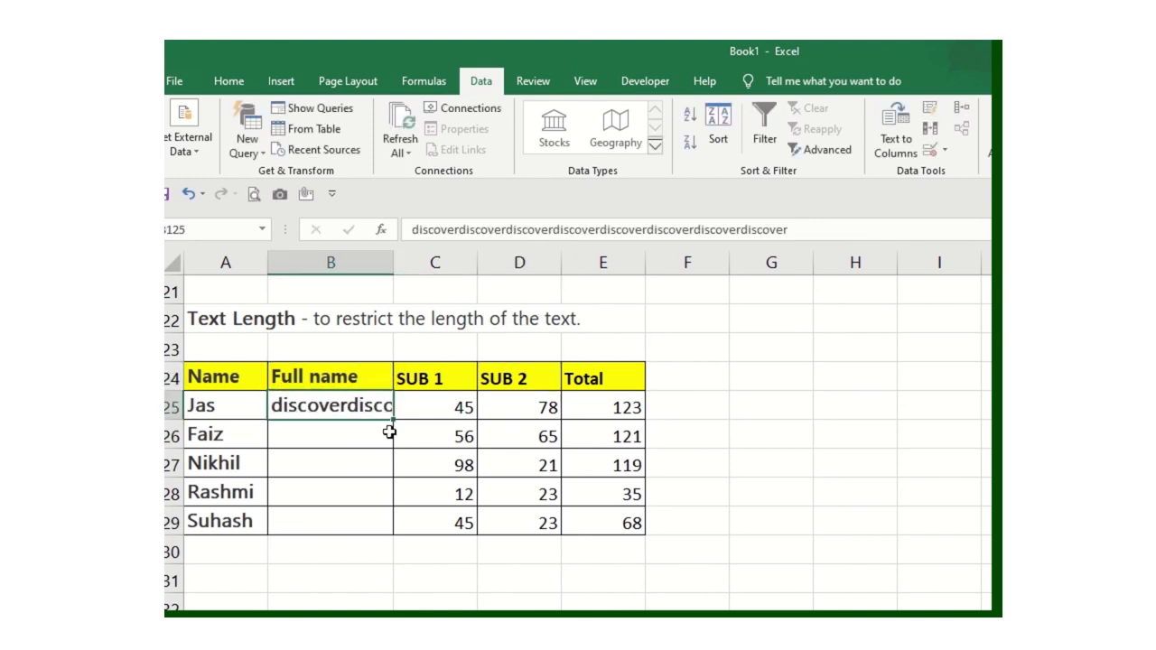